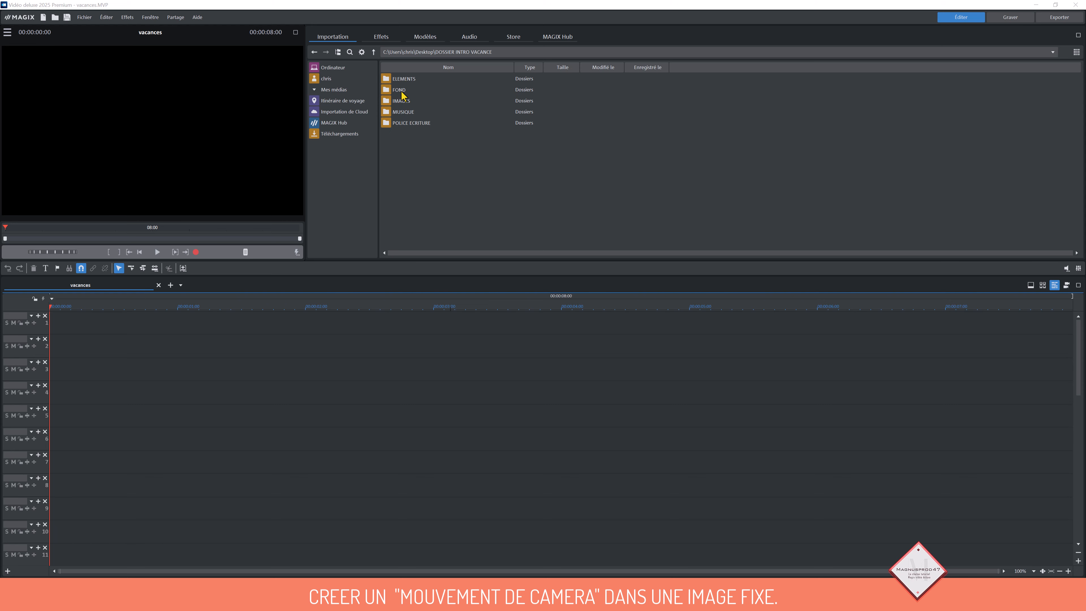
# Place the fond 1 image from the FOND folder at the start of track 1
pyautogui.doubleClick(400, 90)
pyautogui.click(460, 80)
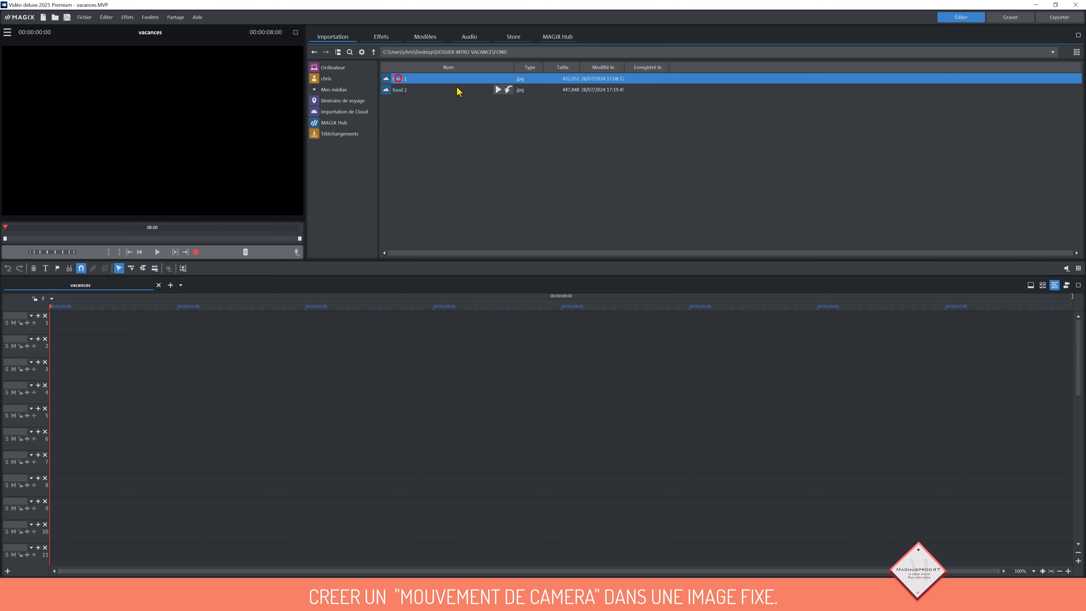
pyautogui.click(497, 79)
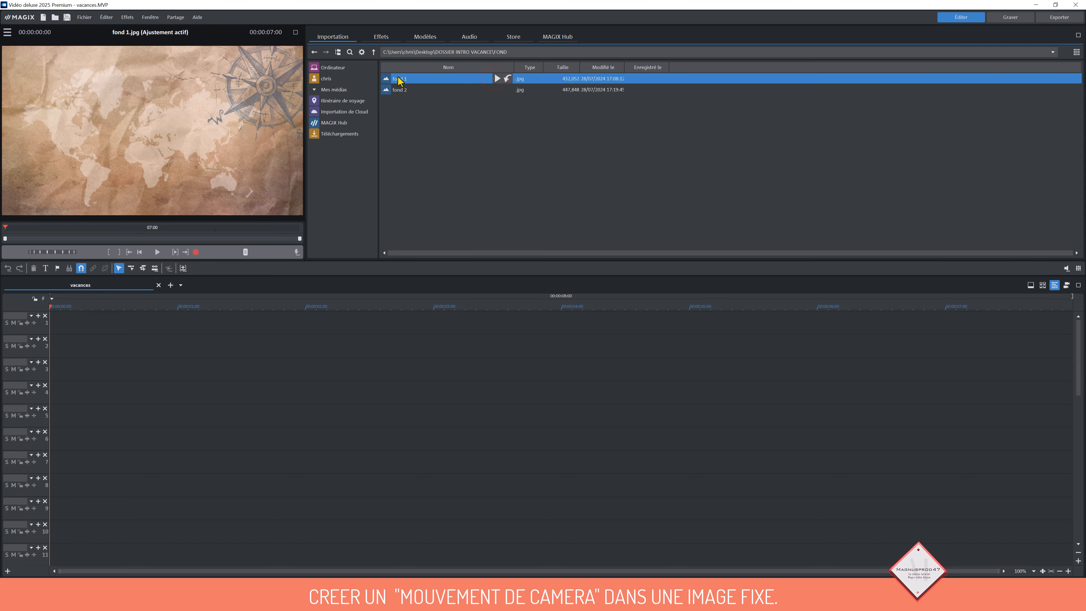
pyautogui.moveTo(398, 77); pyautogui.dragTo(80, 332)
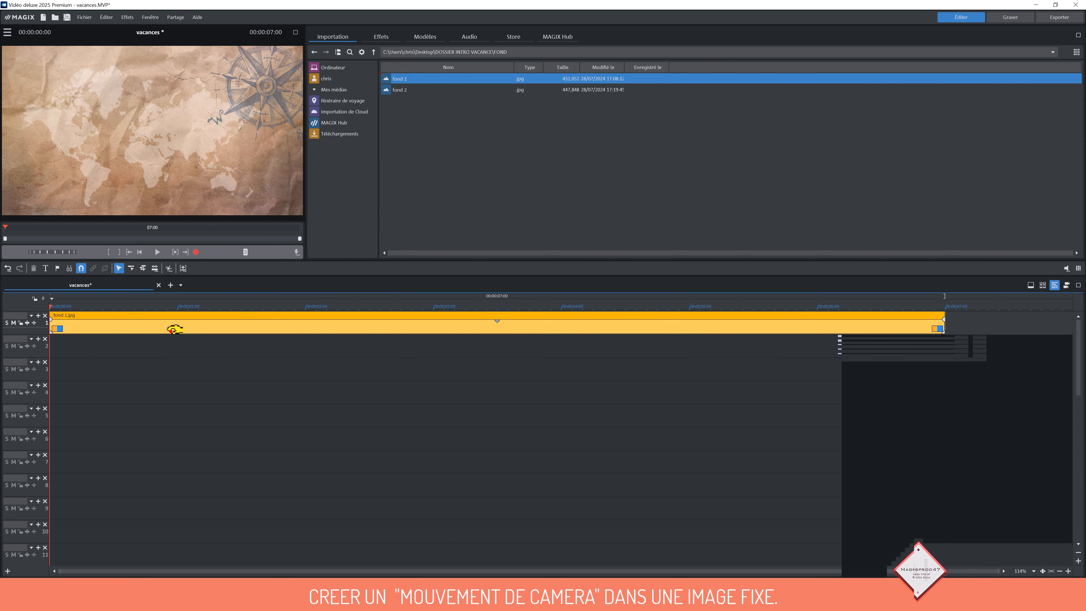
pyautogui.click(171, 331)
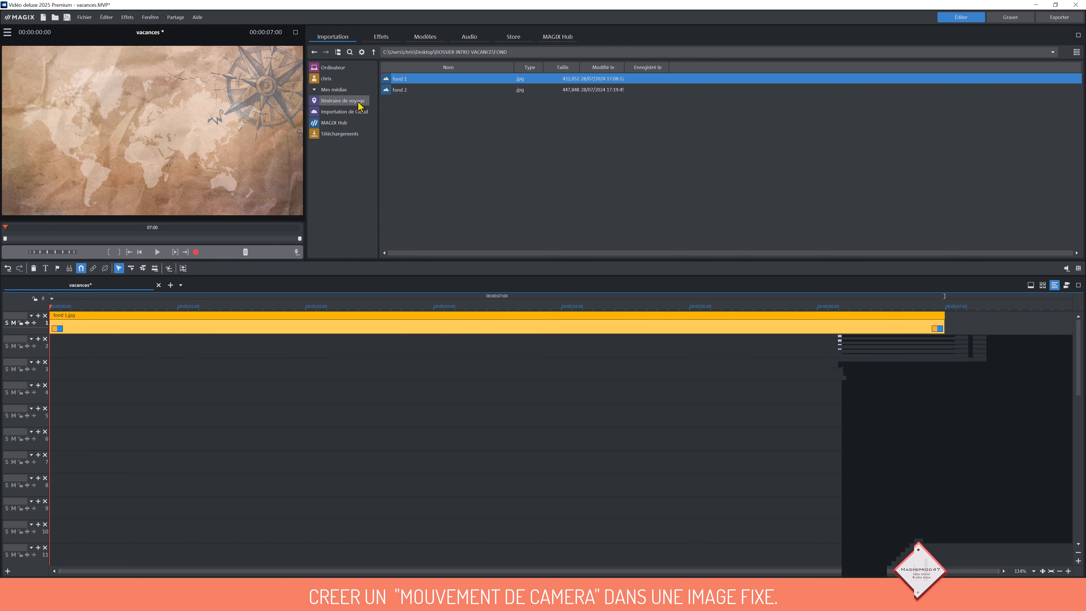
# Place polaroide 1 from the ELEMENTS folder at the start of track 3
pyautogui.click(373, 52)
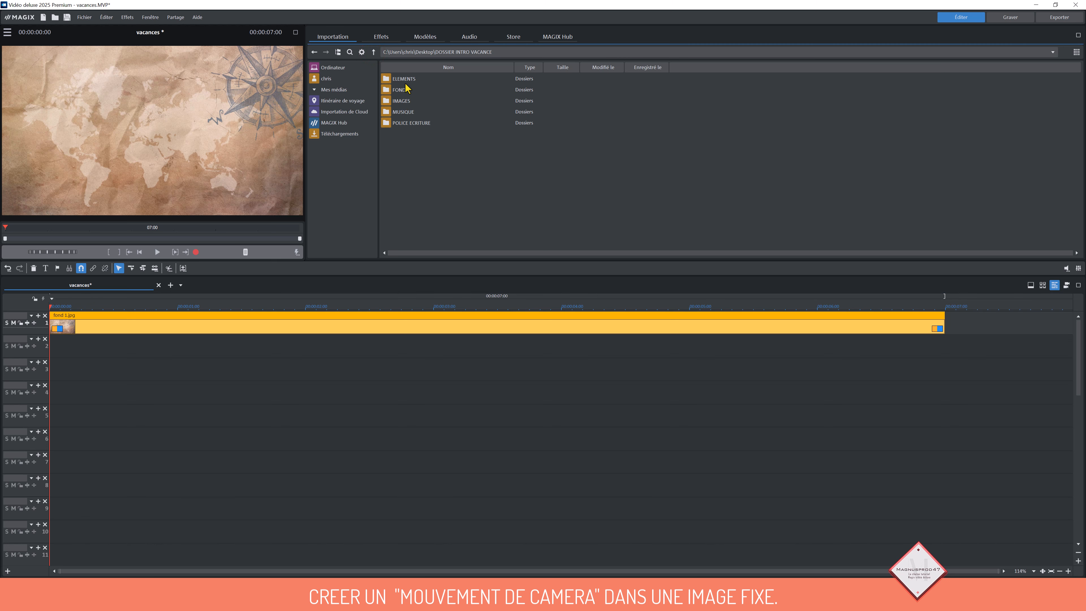
pyautogui.doubleClick(404, 79)
pyautogui.click(405, 91)
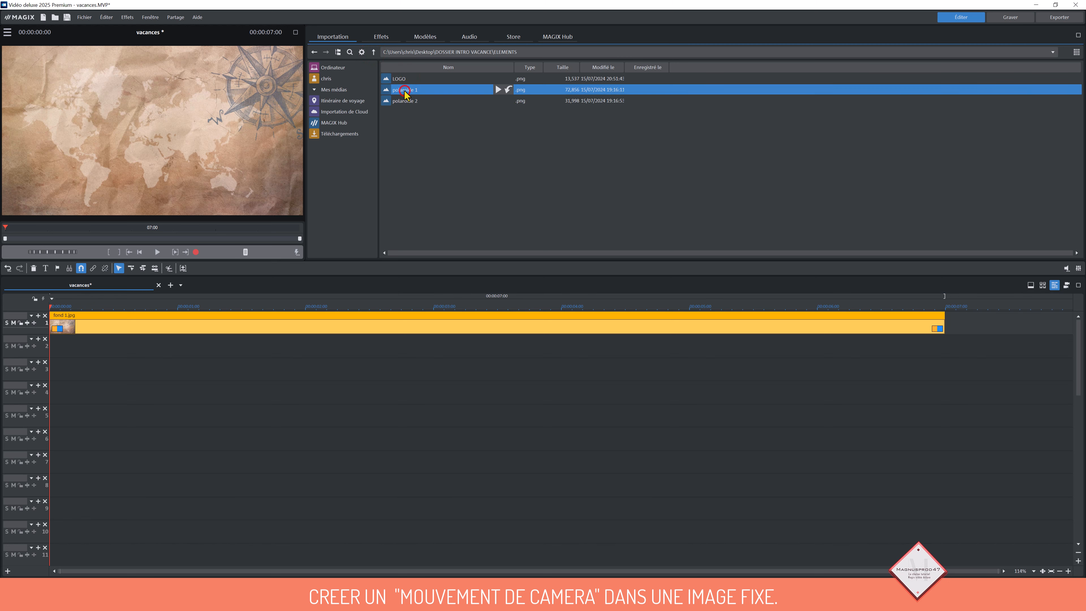
pyautogui.moveTo(404, 91); pyautogui.dragTo(102, 370)
pyautogui.click(103, 372)
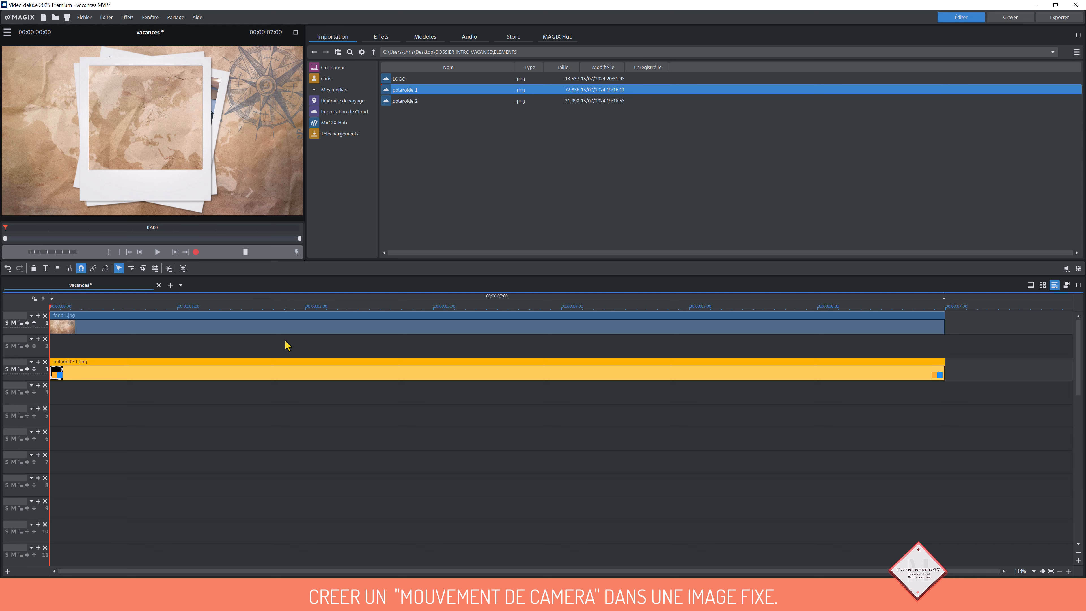
# Place polaroide 2 on tracks 5 and 7 and polaroide 1 on track 9, all starting at the beginning of the timeline
pyautogui.click(399, 101)
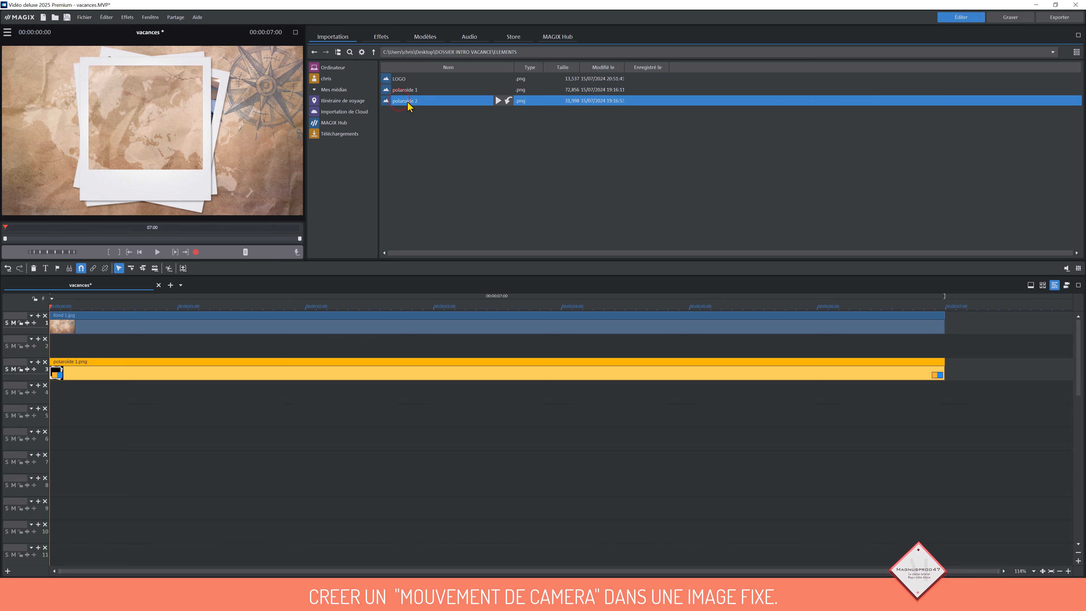
pyautogui.moveTo(410, 106); pyautogui.dragTo(97, 423)
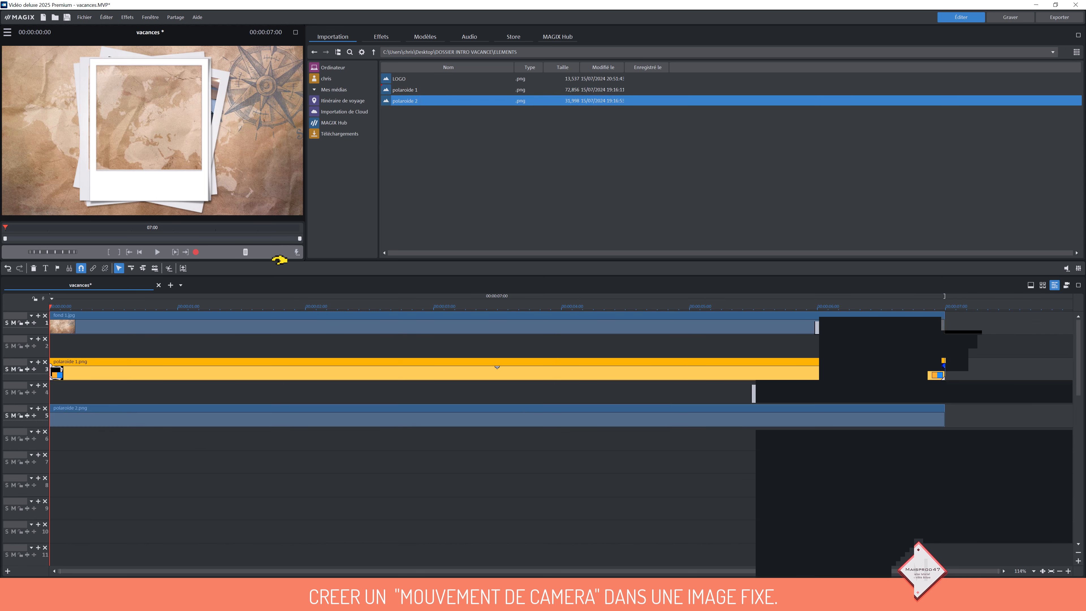
pyautogui.click(406, 102)
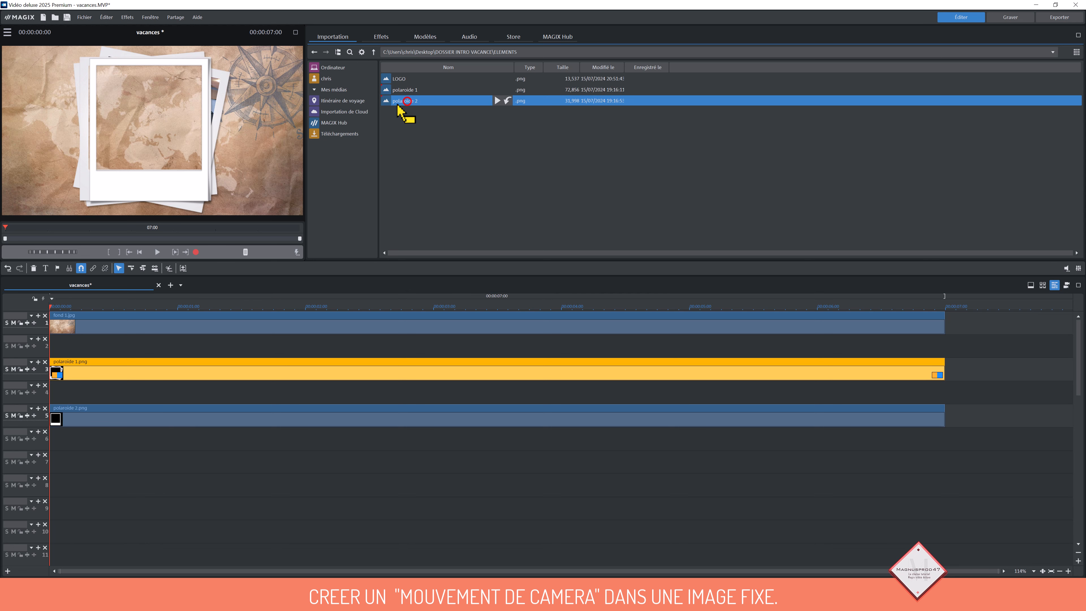
pyautogui.moveTo(406, 102); pyautogui.dragTo(89, 476)
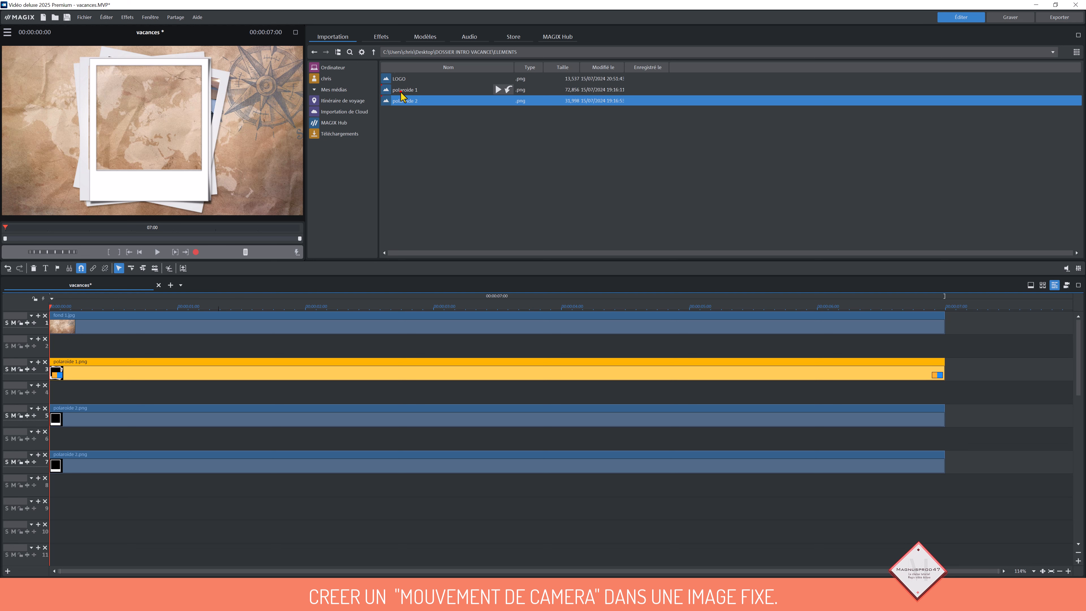
pyautogui.moveTo(402, 91); pyautogui.dragTo(90, 510)
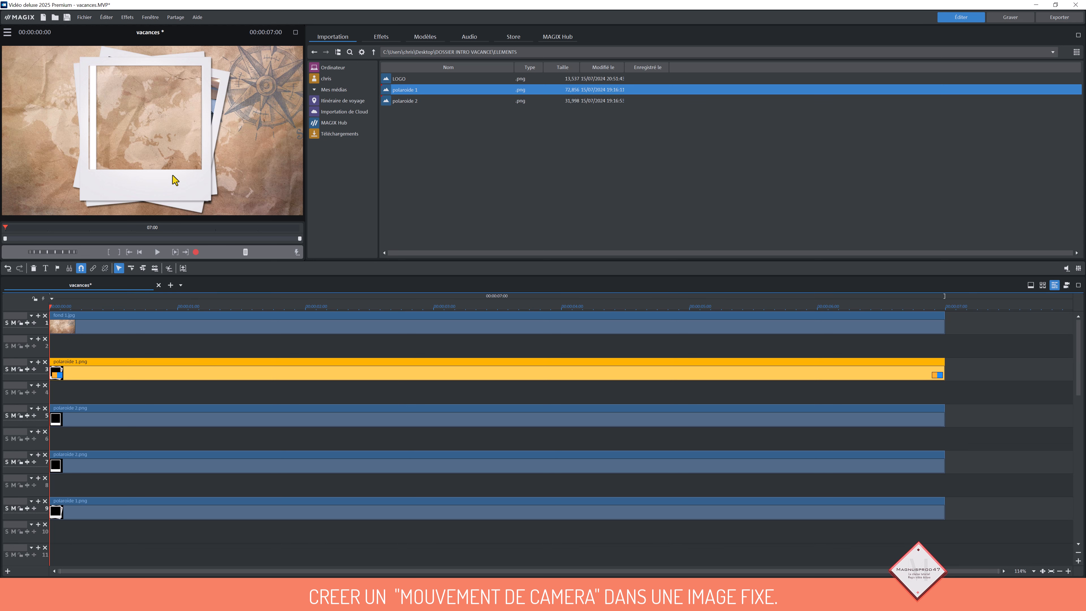
# Mute tracks 9, 7 and 5 to hide their polaroid frames
pyautogui.click(13, 508)
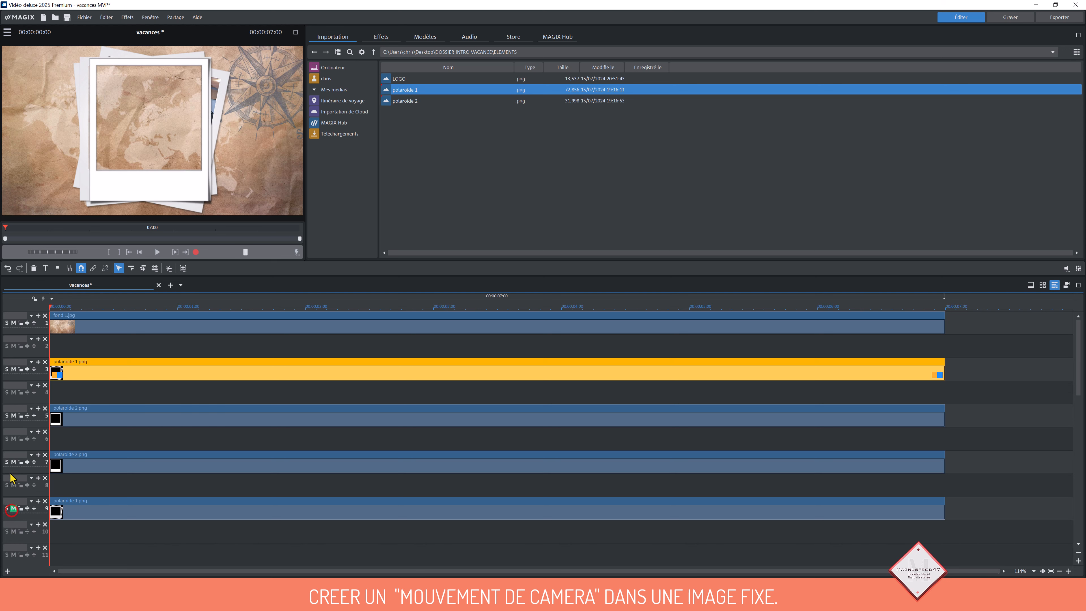
pyautogui.click(13, 462)
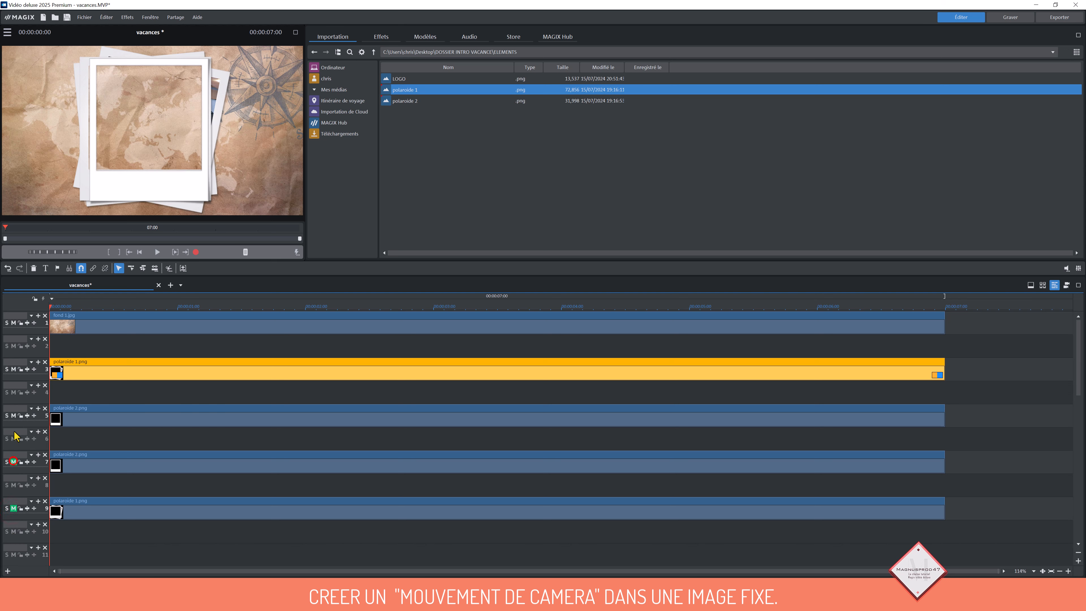
pyautogui.click(13, 415)
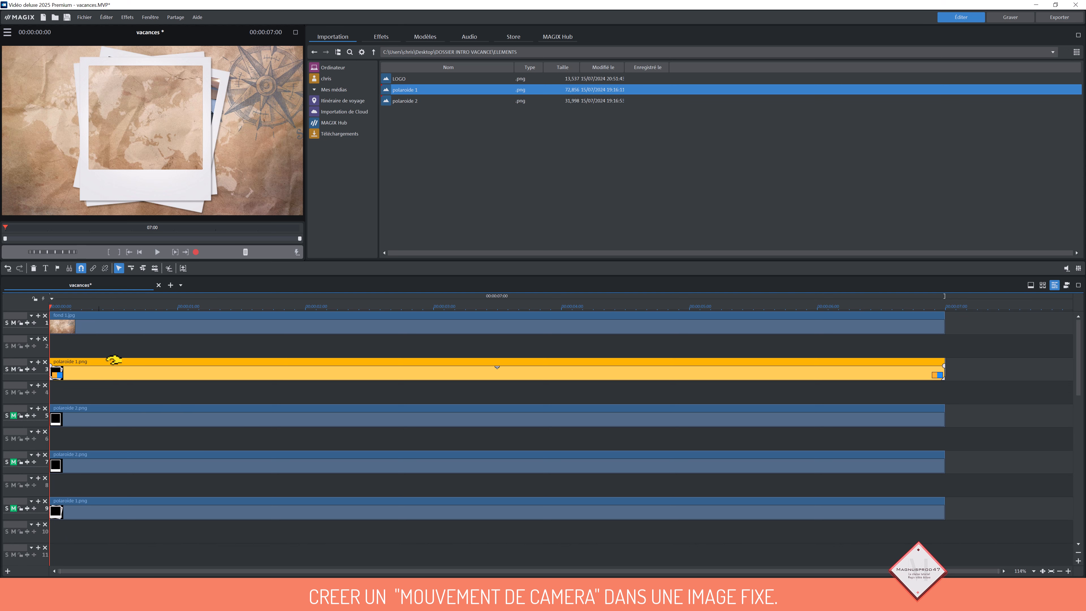
# Apply the Taille/Position/Rotation effect to polaroide 1 on track 3 and set its width to 480 px
pyautogui.click(381, 36)
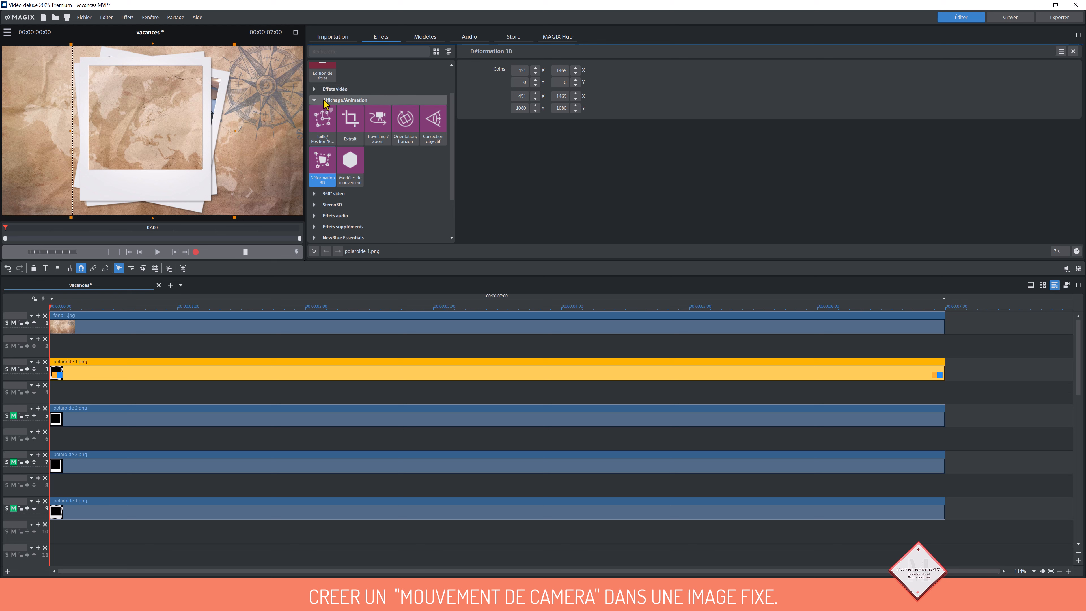
pyautogui.click(323, 120)
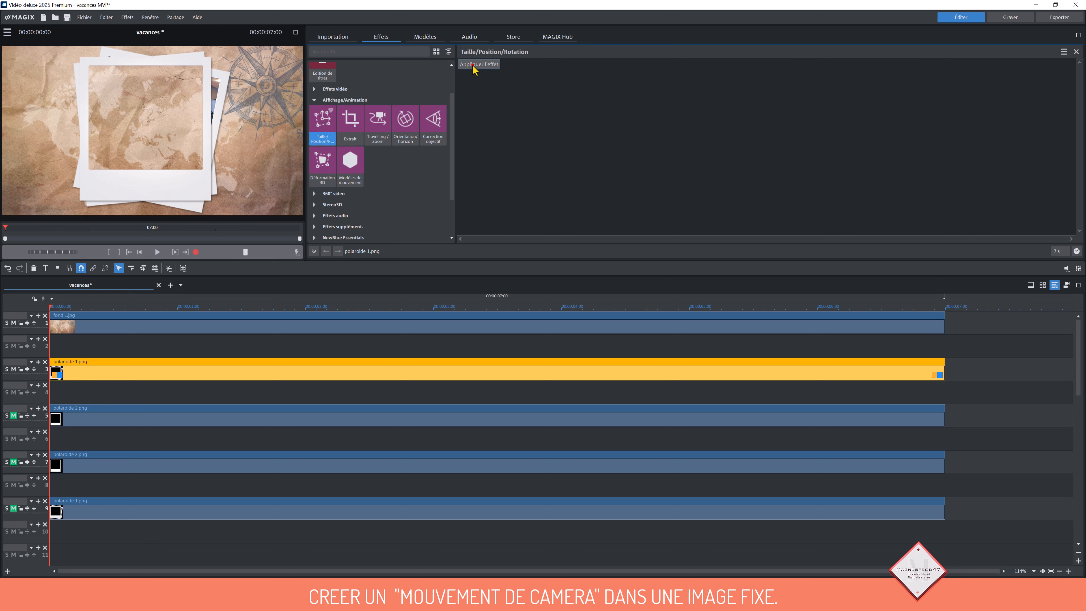
pyautogui.click(473, 65)
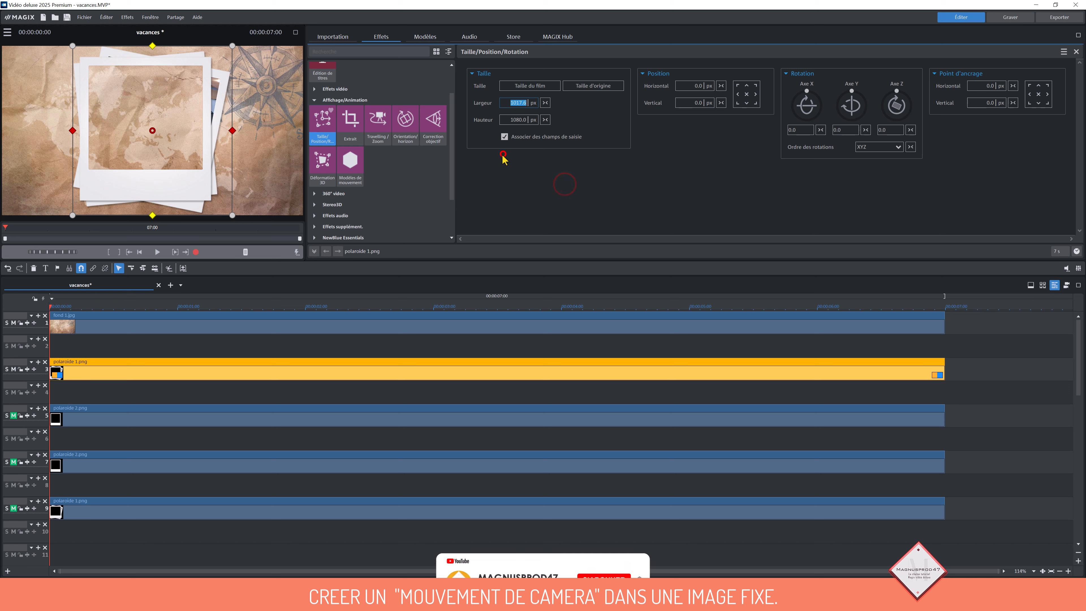
pyautogui.click(505, 103)
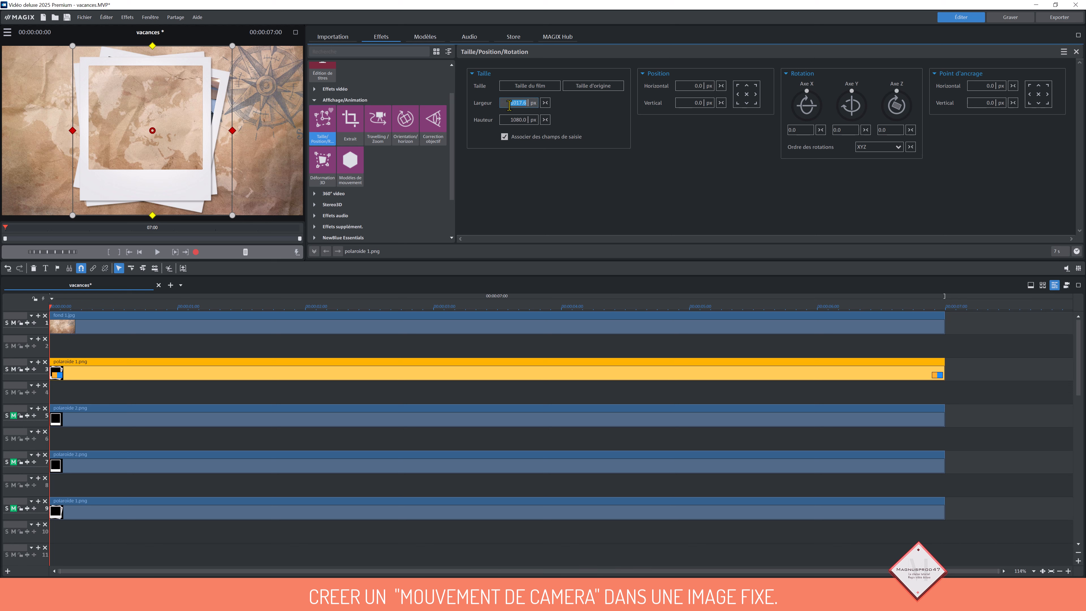
pyautogui.write('480')
pyautogui.press('Return')
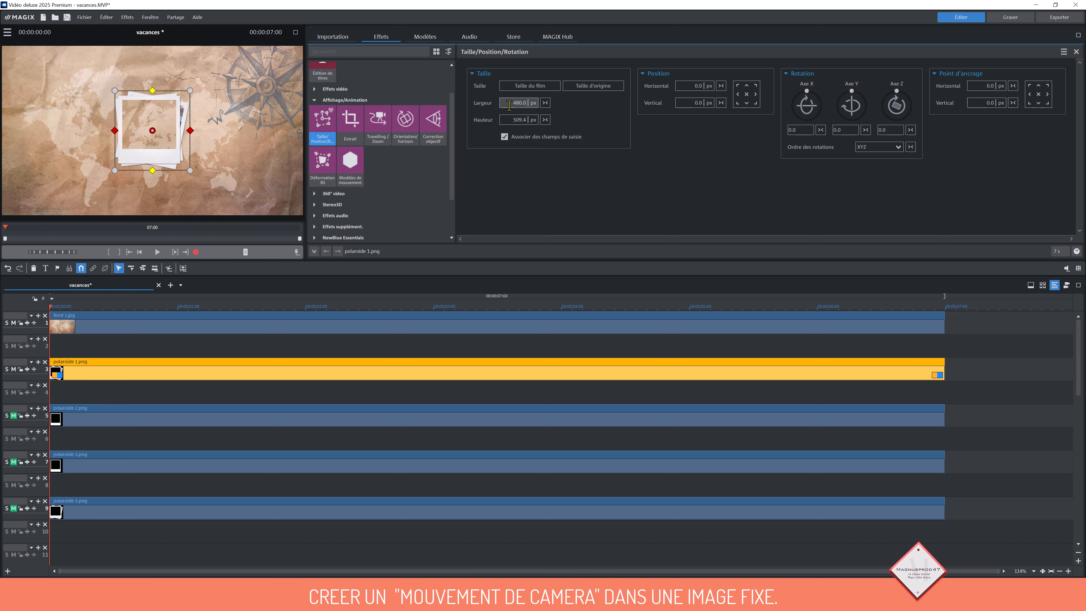
# Set the position of the track 3 polaroid to -534 px horizontal and 148 px vertical
pyautogui.click(689, 84)
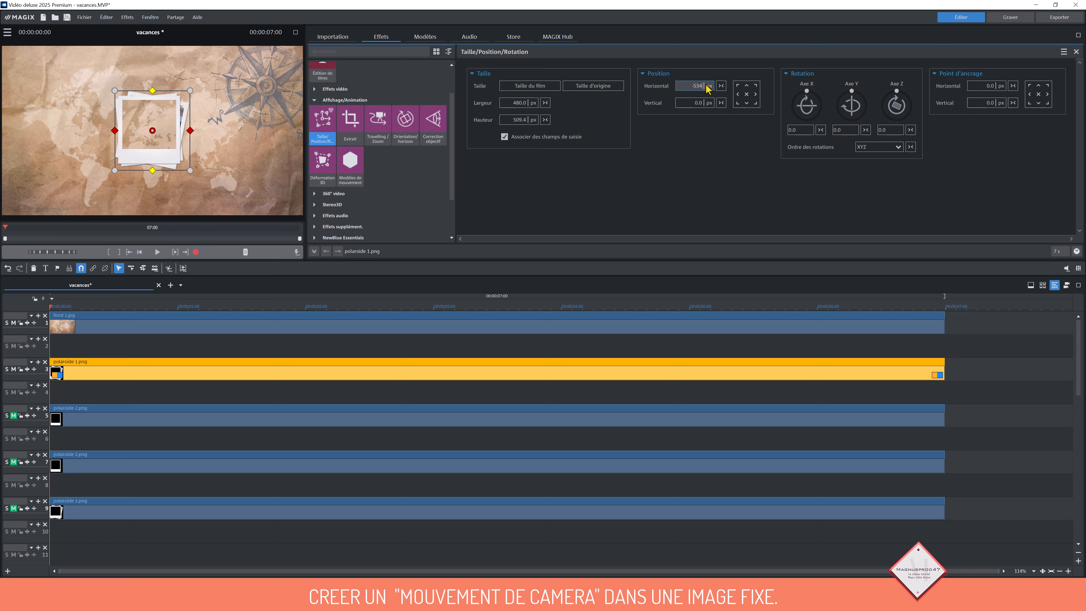
pyautogui.press('Return')
pyautogui.click(696, 100)
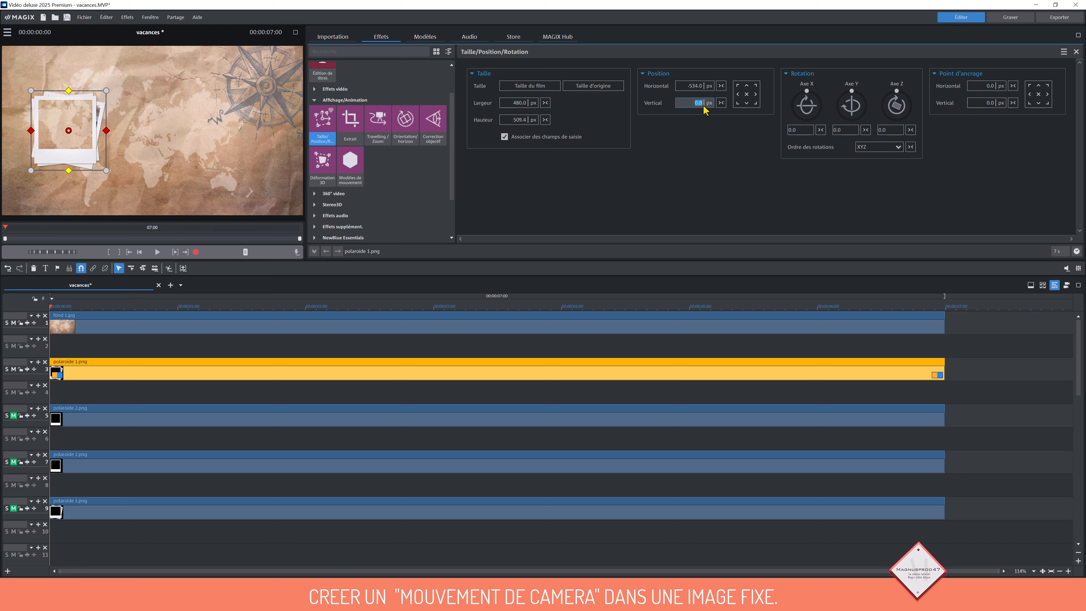
pyautogui.press('Return')
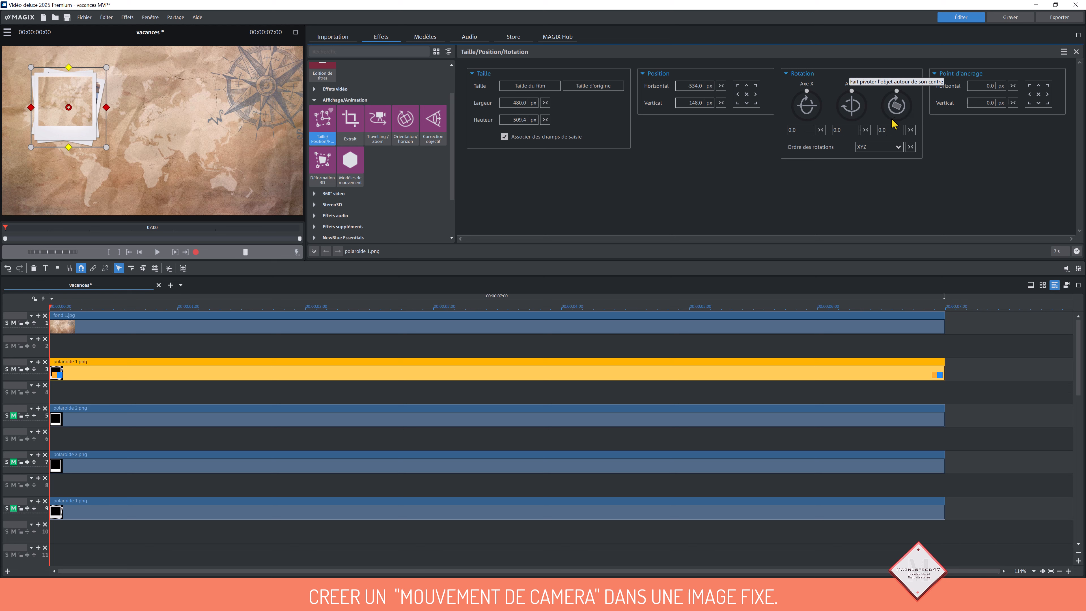
# Rotate the track 3 polaroid 25° counter-clockwise around the Z axis and deselect it
pyautogui.click(889, 130)
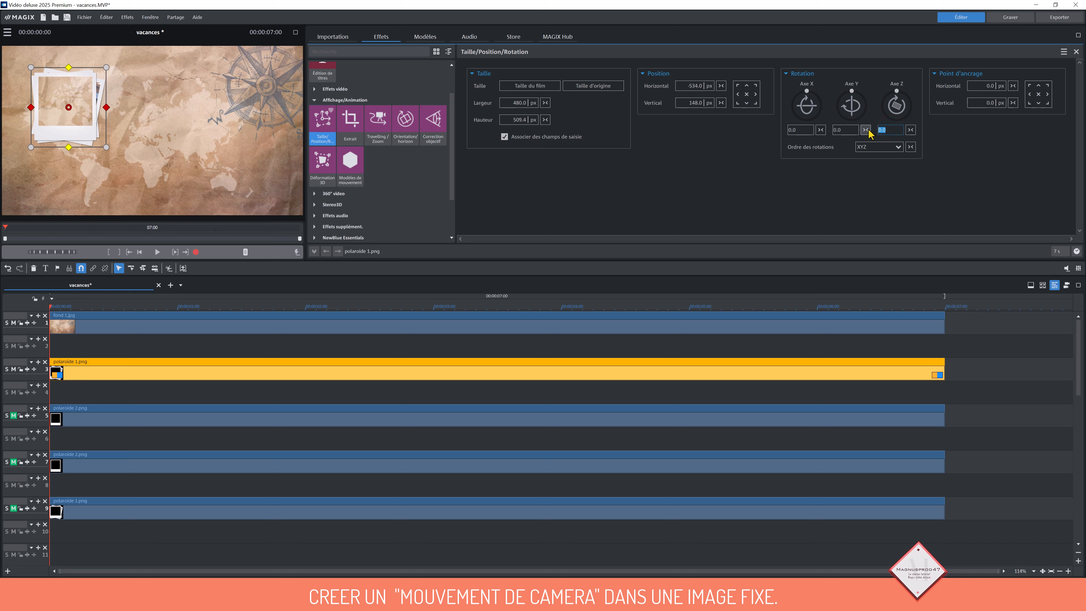
pyautogui.write('25')
pyautogui.press('Return')
pyautogui.click(513, 392)
pyautogui.write('-')
# Place the jetty image from the IMAGES folder at the start of track 2
pyautogui.click(344, 38)
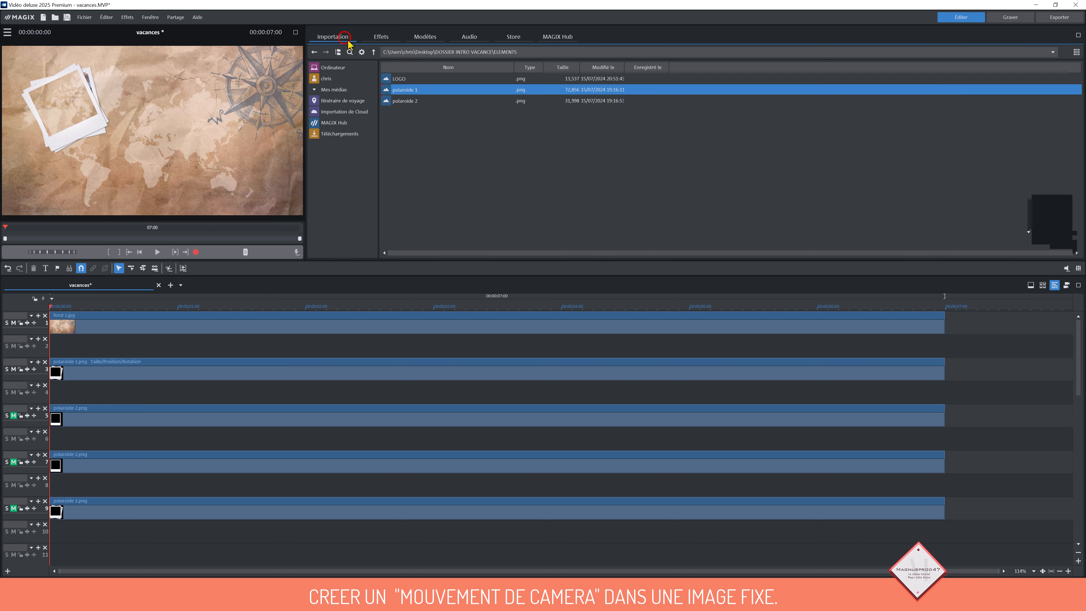
pyautogui.click(374, 51)
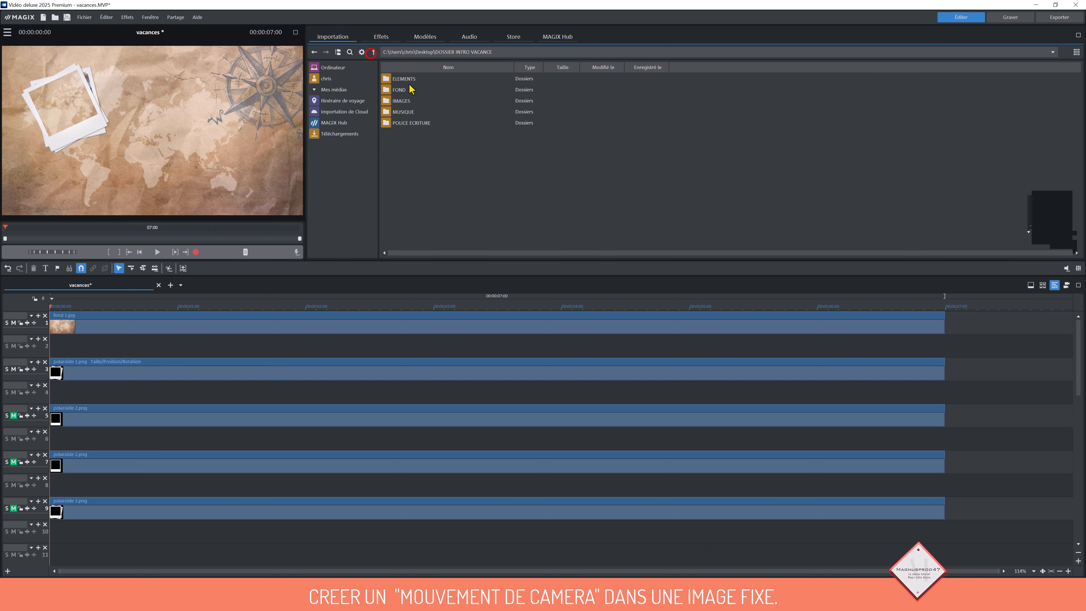
pyautogui.doubleClick(402, 100)
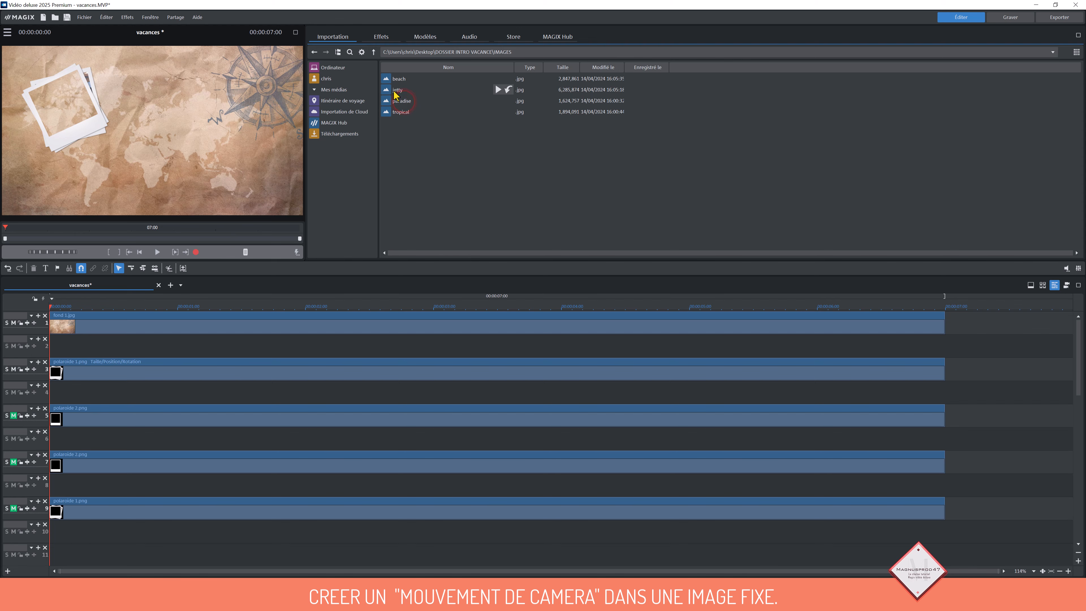
pyautogui.moveTo(393, 89); pyautogui.dragTo(89, 344)
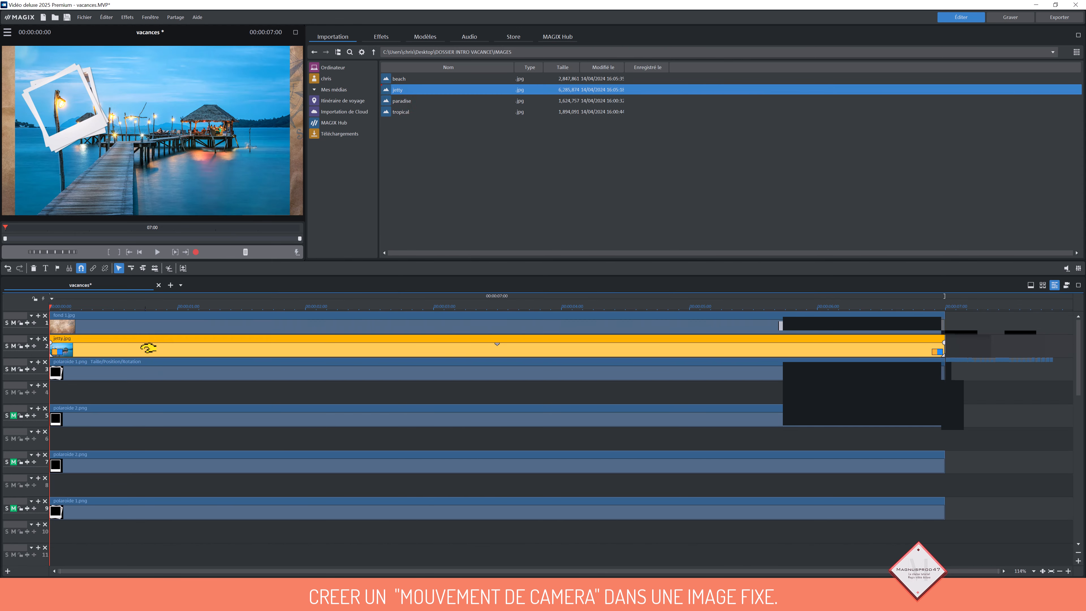
# Use Taille/Position/Rotation to shrink the jetty image to about 460 px wide and move it over the polaroid, at about -571, 184 px
pyautogui.click(380, 36)
pyautogui.click(323, 149)
pyautogui.moveTo(522, 103); pyautogui.dragTo(523, 263)
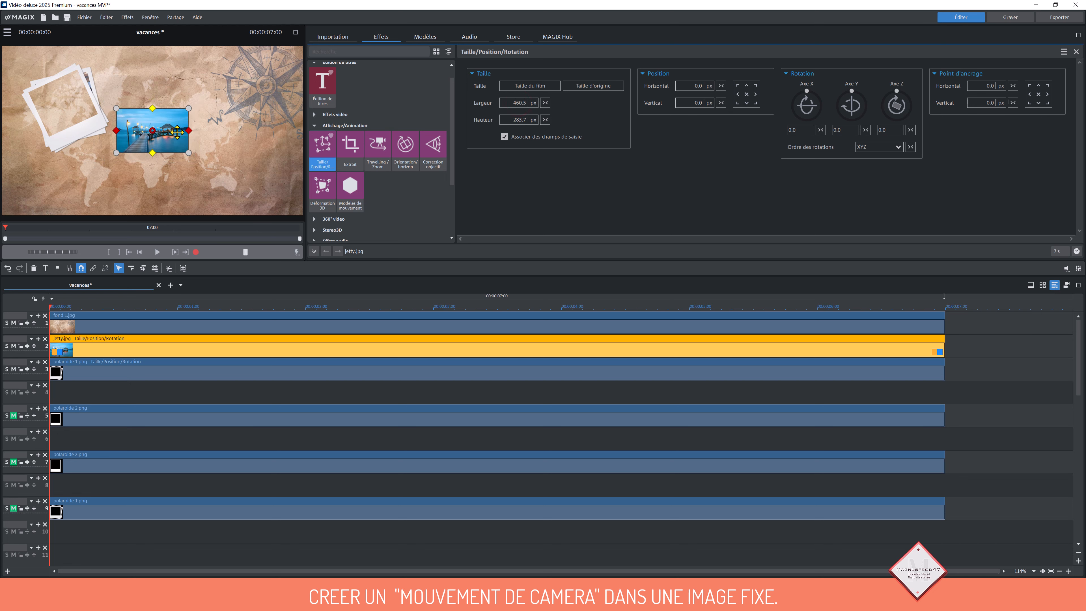
pyautogui.moveTo(177, 132); pyautogui.dragTo(88, 104)
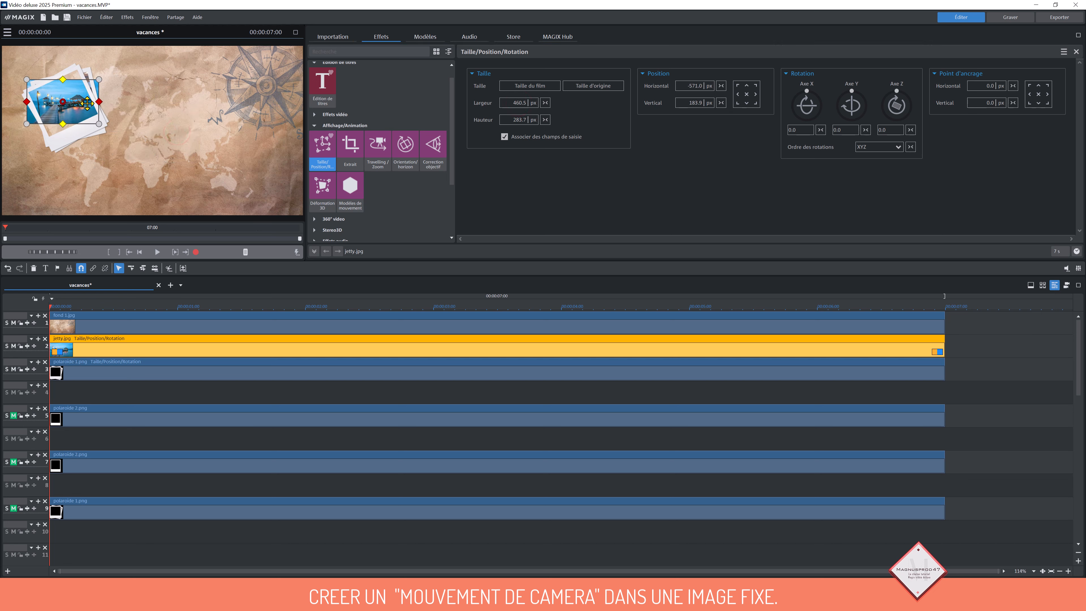
# Apply Déformation 3D to the jetty image, fitting its four corners to the tilted polaroid opening in the enlarged preview, and deselect it
pyautogui.click(323, 190)
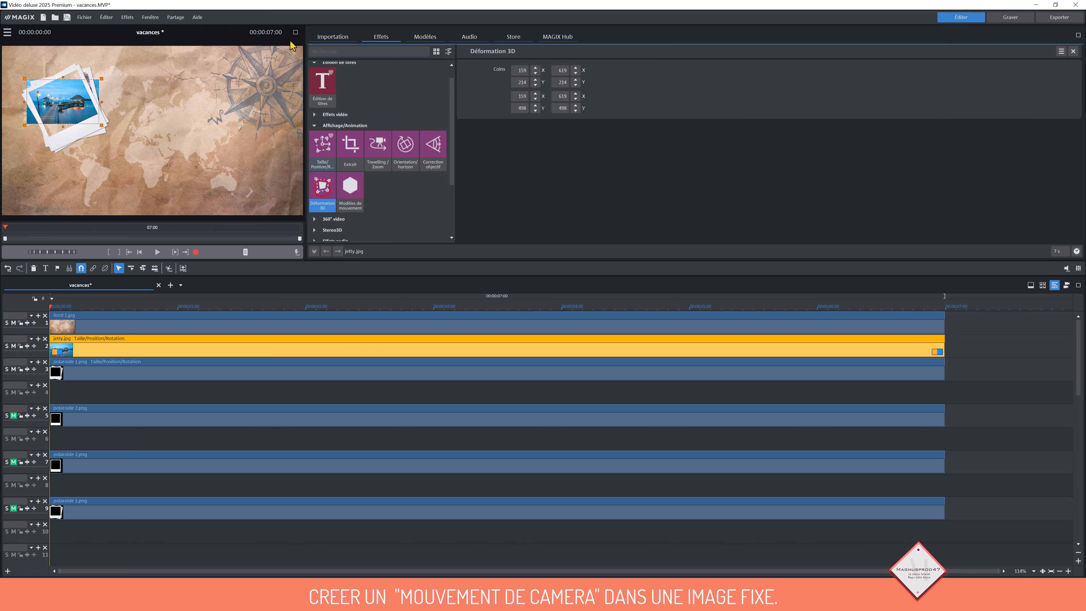
pyautogui.click(296, 33)
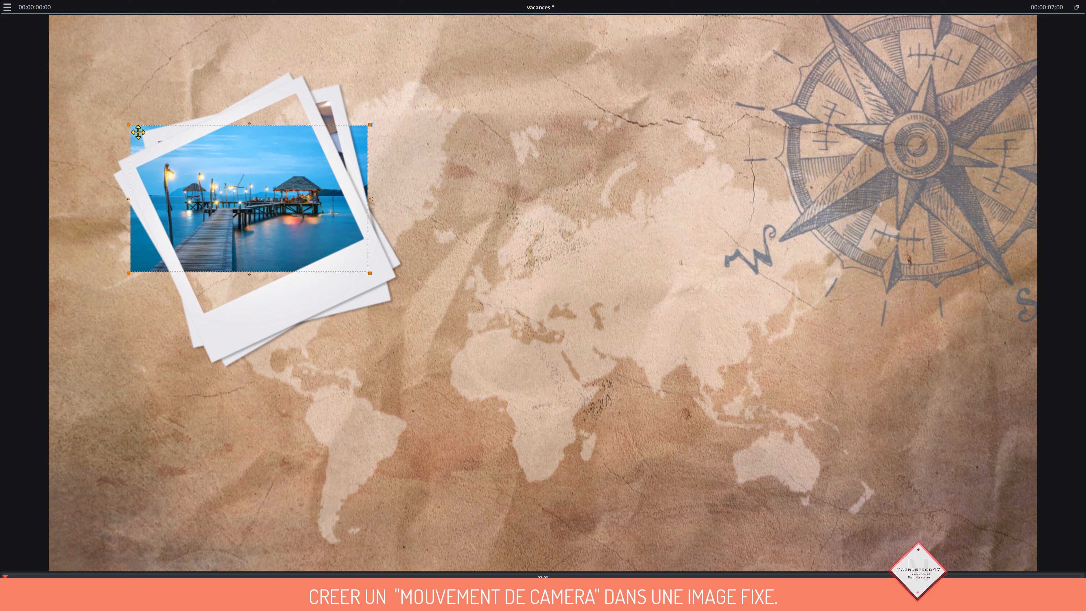
pyautogui.moveTo(129, 125); pyautogui.dragTo(132, 164)
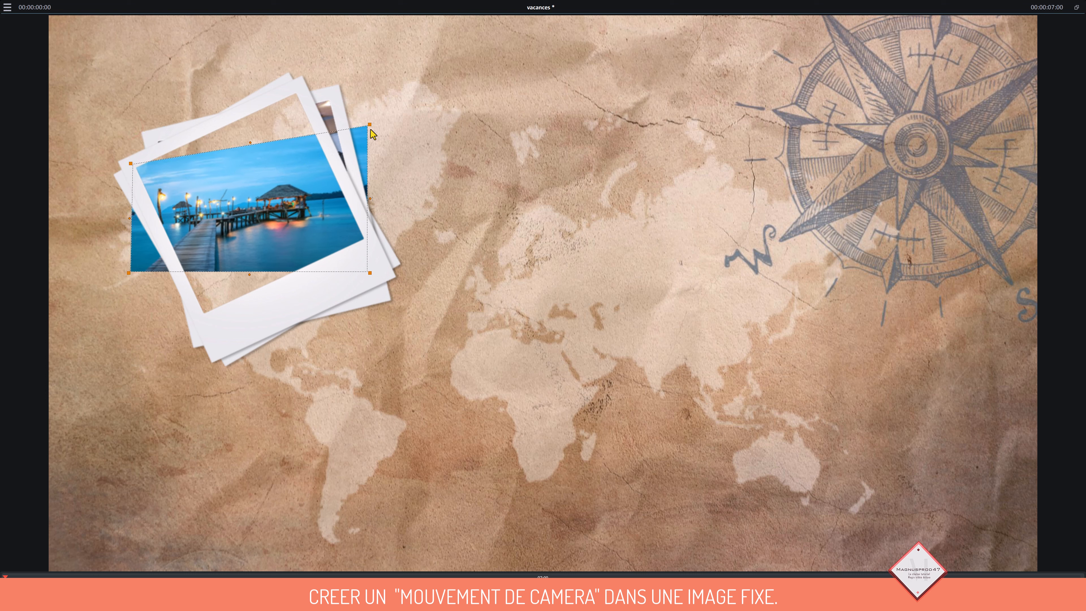
pyautogui.moveTo(369, 126); pyautogui.dragTo(300, 89)
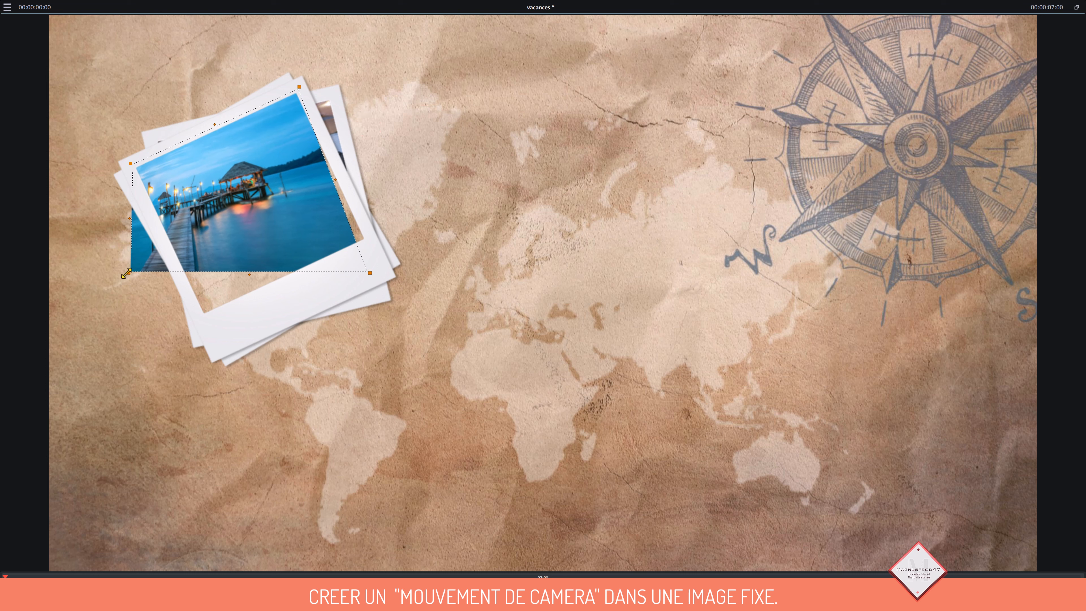
pyautogui.moveTo(126, 274); pyautogui.dragTo(198, 318)
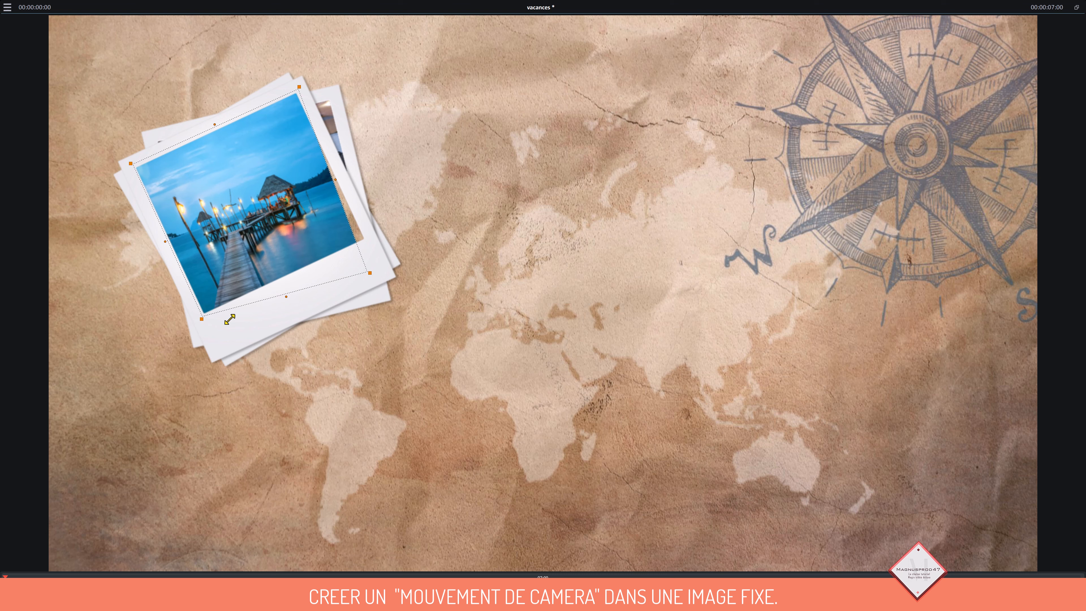
pyautogui.moveTo(370, 273); pyautogui.dragTo(372, 243)
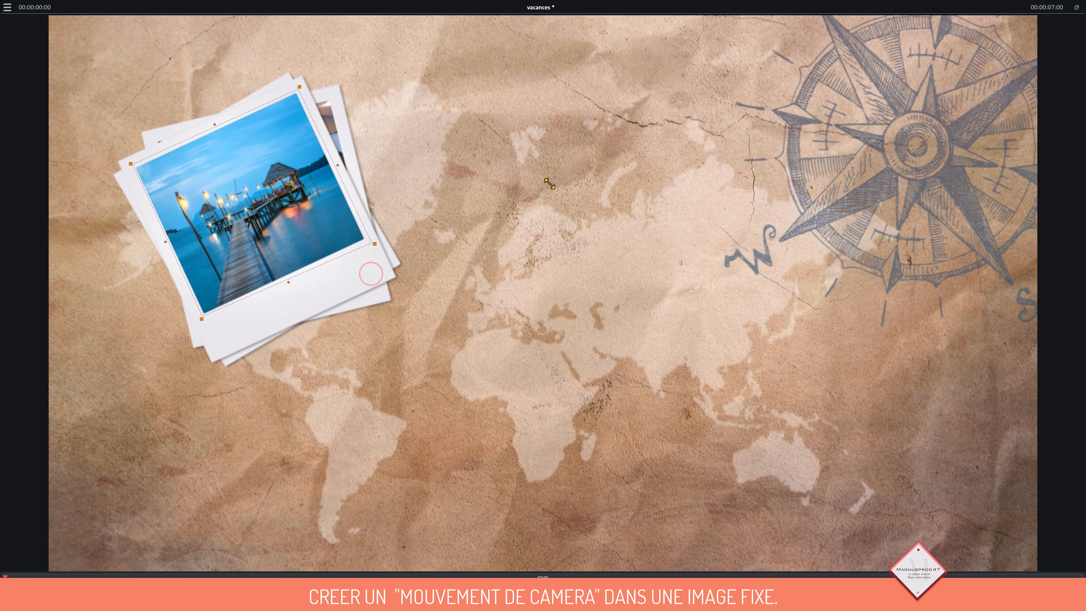
pyautogui.click(1077, 7)
pyautogui.click(377, 392)
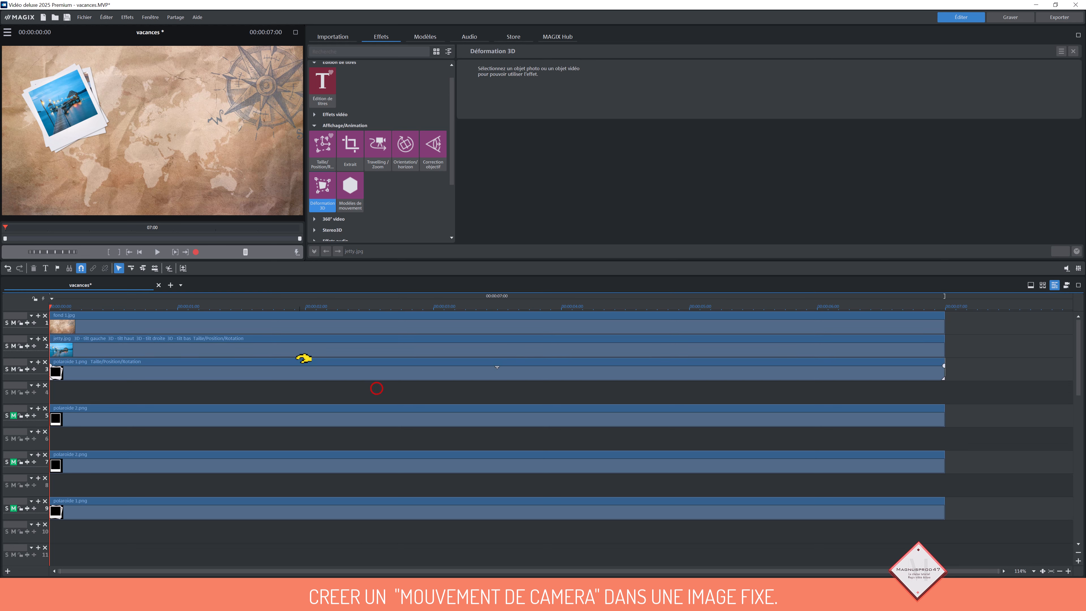
pyautogui.click(297, 252)
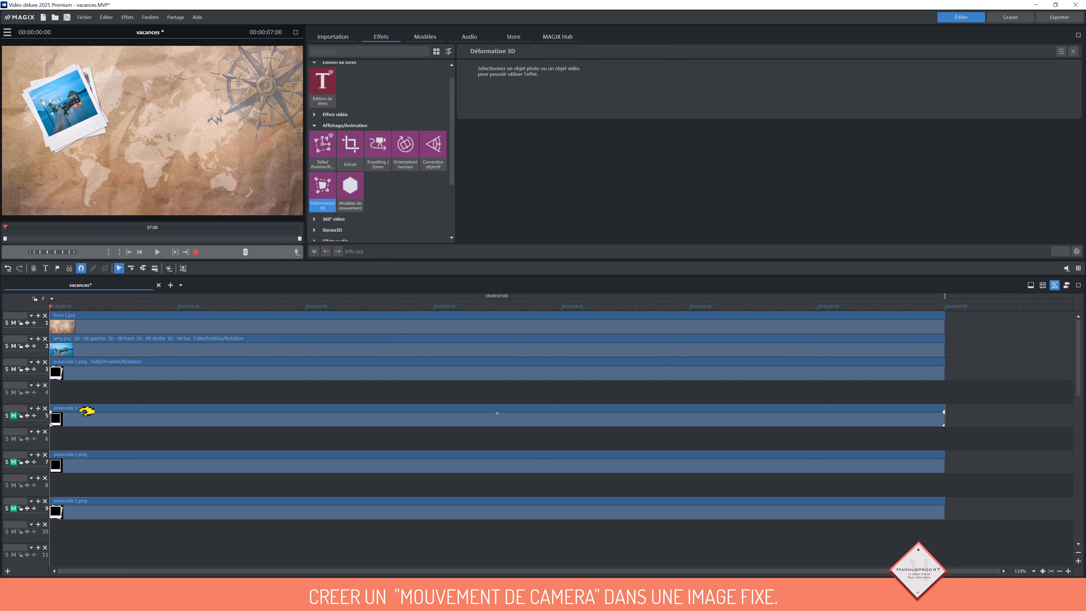
# Unmute track 5 and apply Taille/Position/Rotation to its polaroid, setting the linked width to 404 px
pyautogui.click(14, 415)
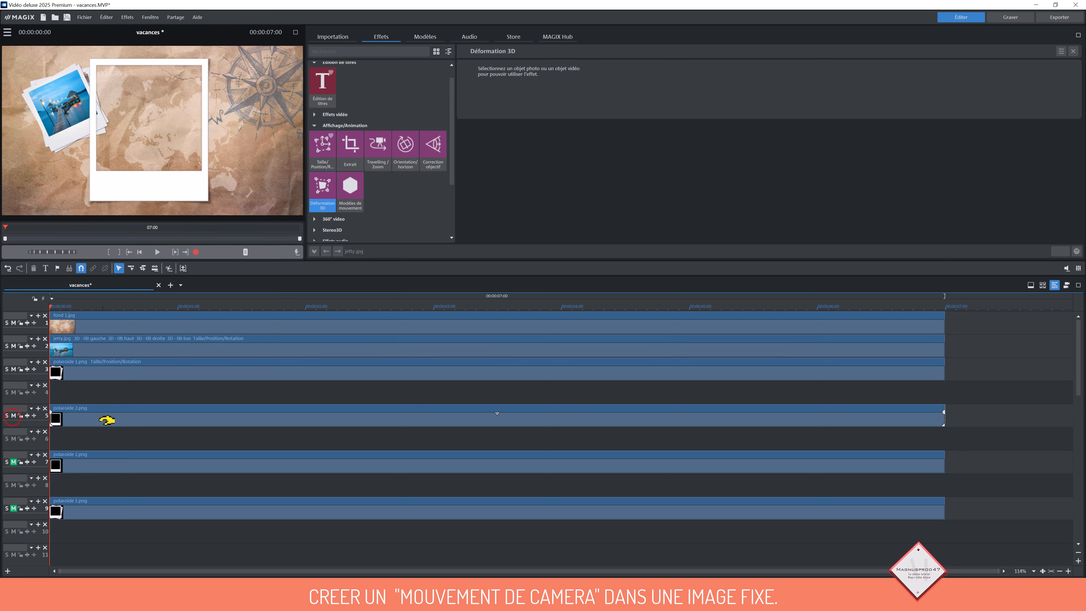
pyautogui.click(103, 421)
pyautogui.click(323, 145)
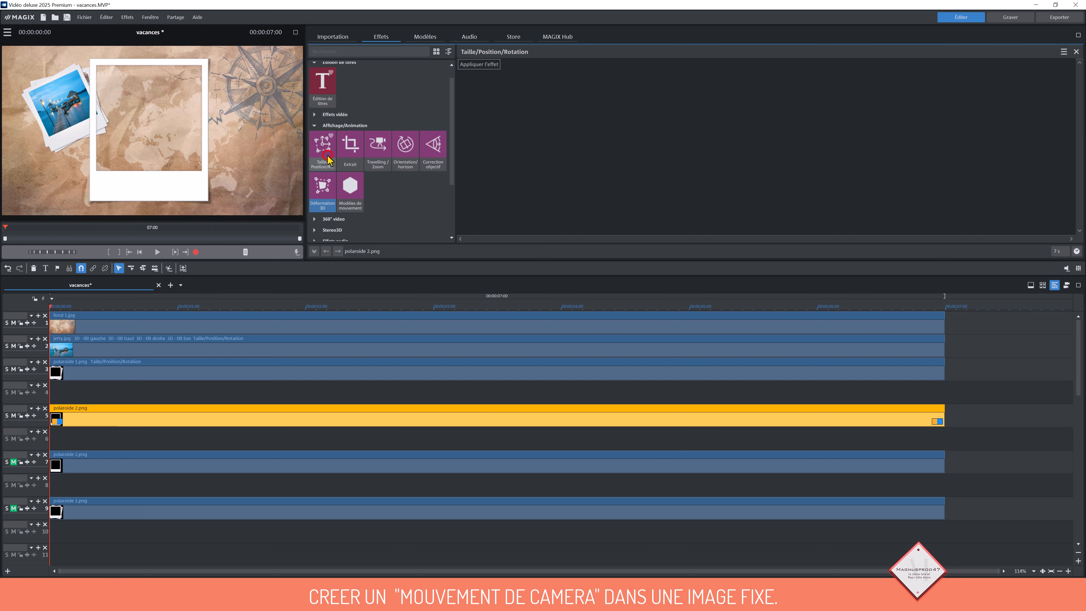
pyautogui.click(484, 65)
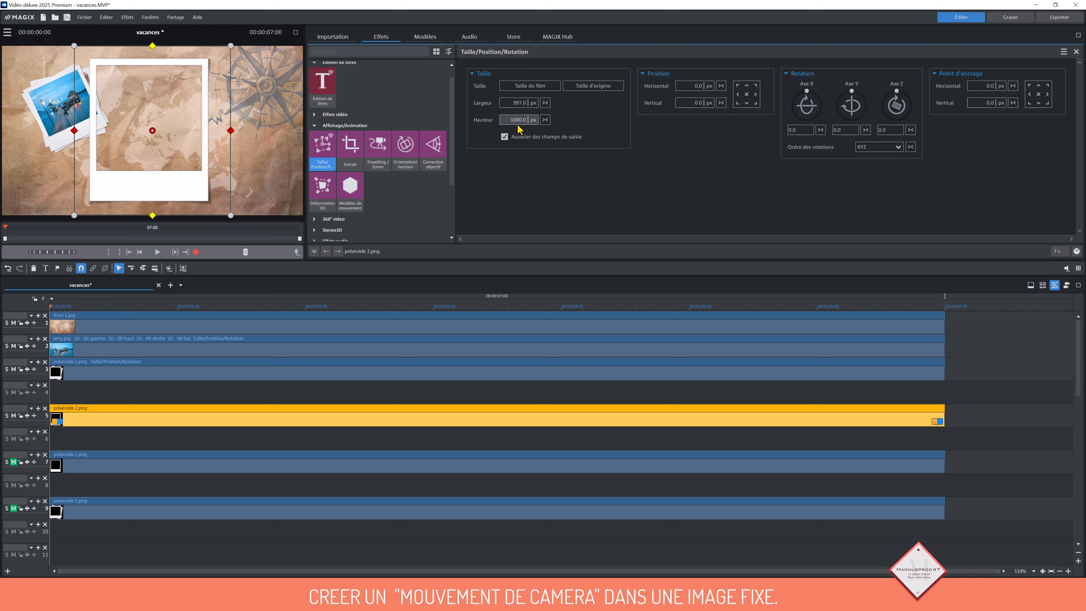
pyautogui.doubleClick(529, 103)
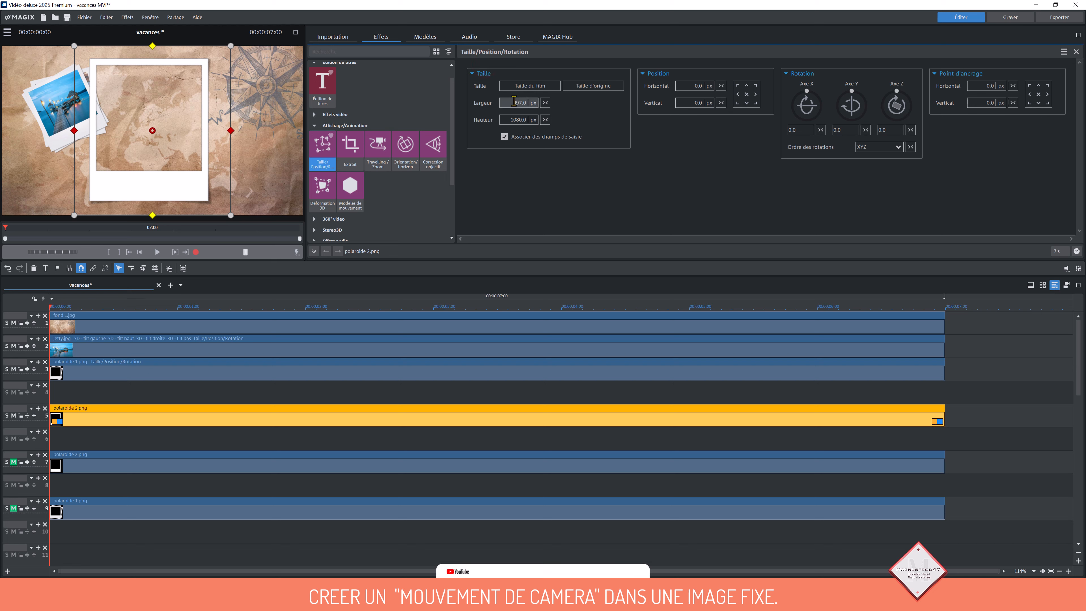
pyautogui.write('404')
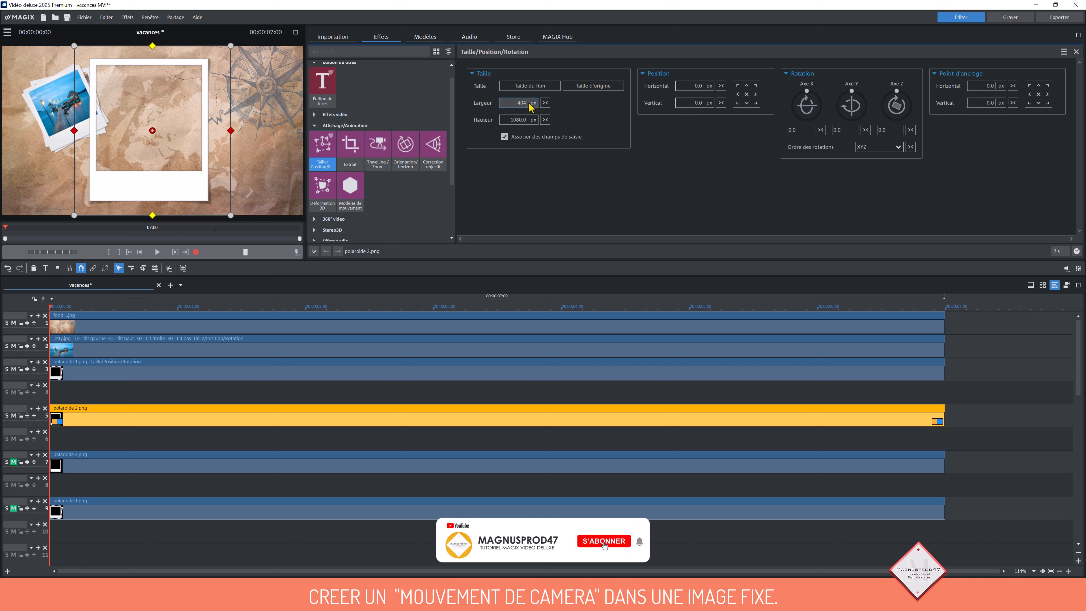
pyautogui.press('Return')
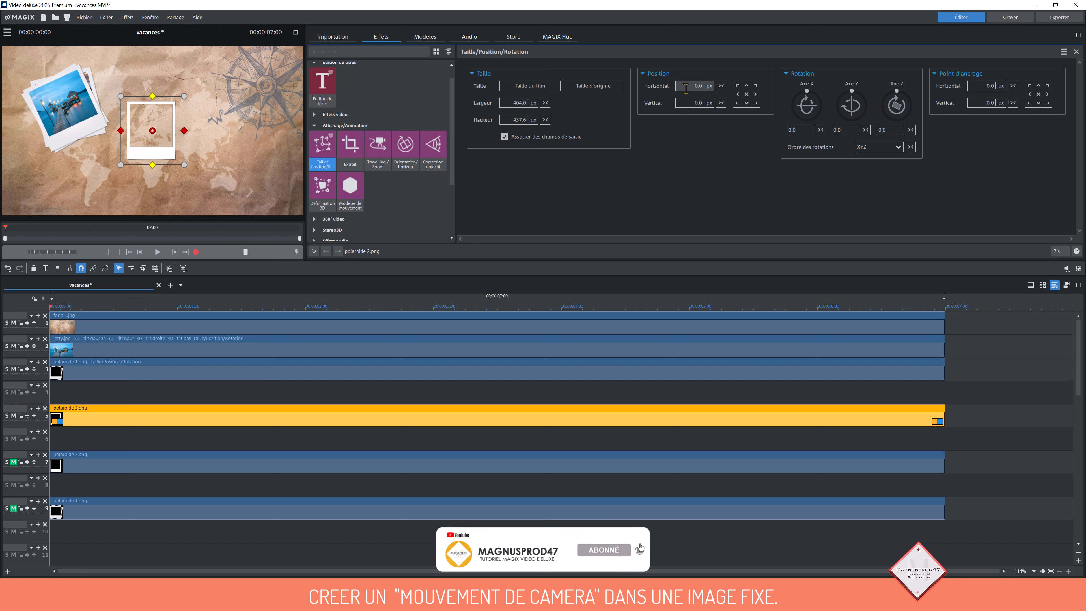
# Position the track 5 polaroid at -150 px horizontal and -312 px vertical, and tilt it slightly clockwise around the Z axis
pyautogui.doubleClick(697, 86)
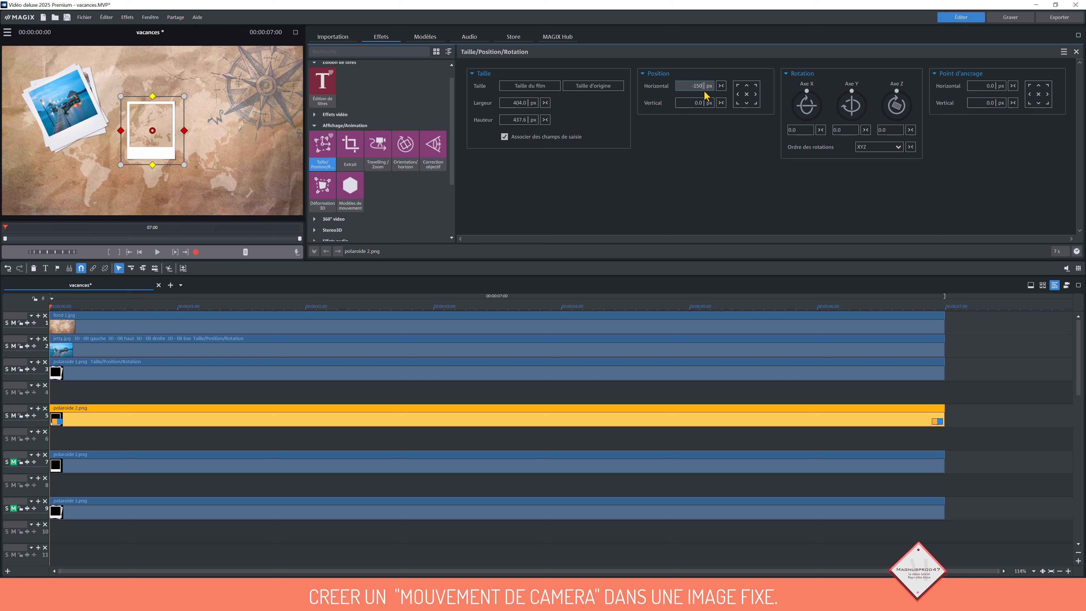
pyautogui.press('Return')
pyautogui.click(699, 103)
pyautogui.doubleClick(693, 105)
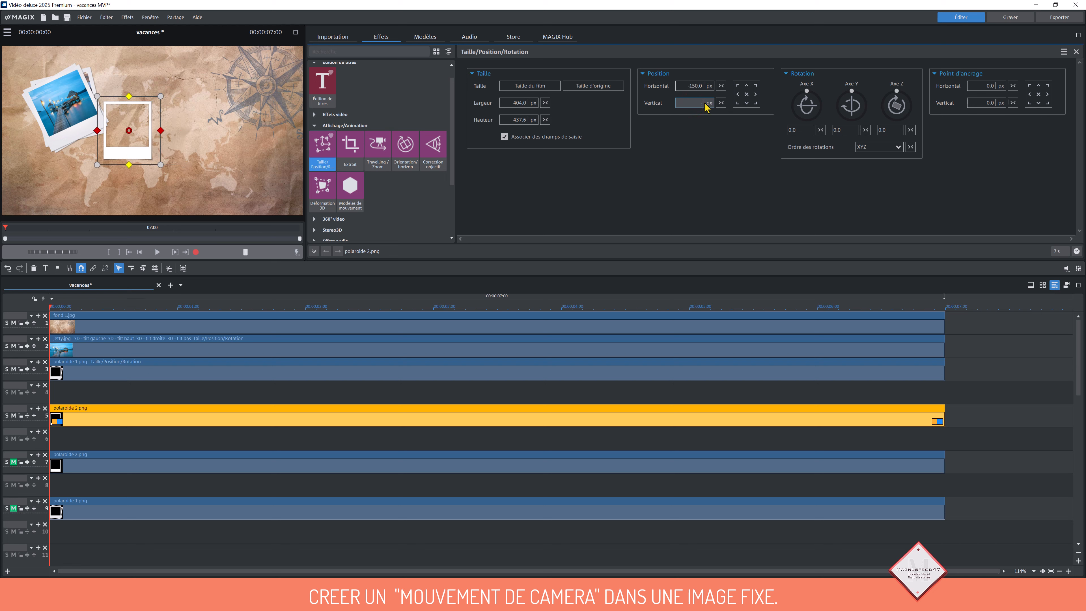
pyautogui.write('-312')
pyautogui.press('Return')
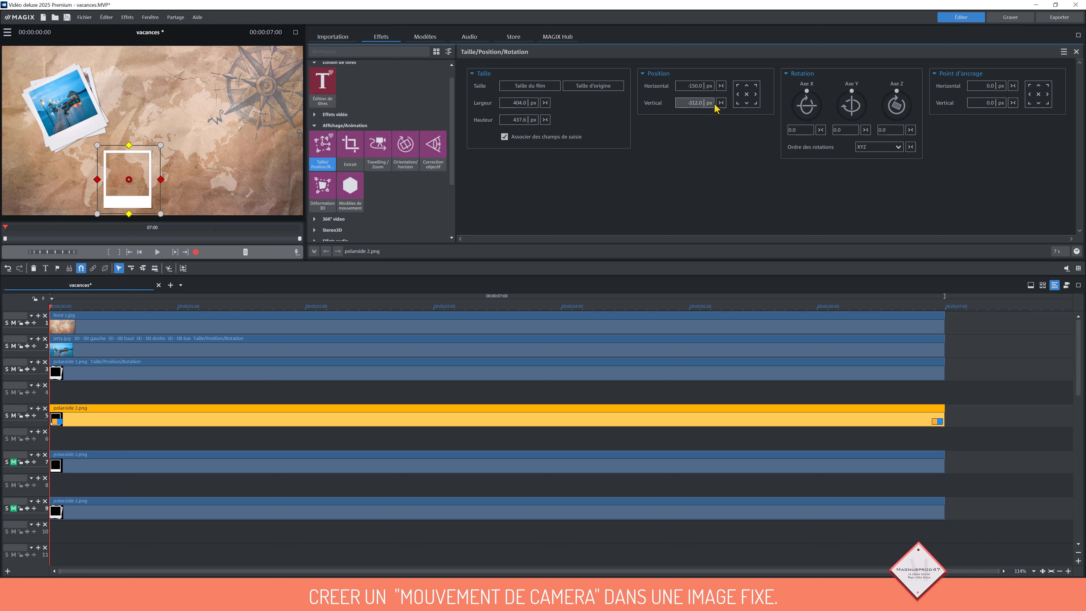
pyautogui.doubleClick(888, 129)
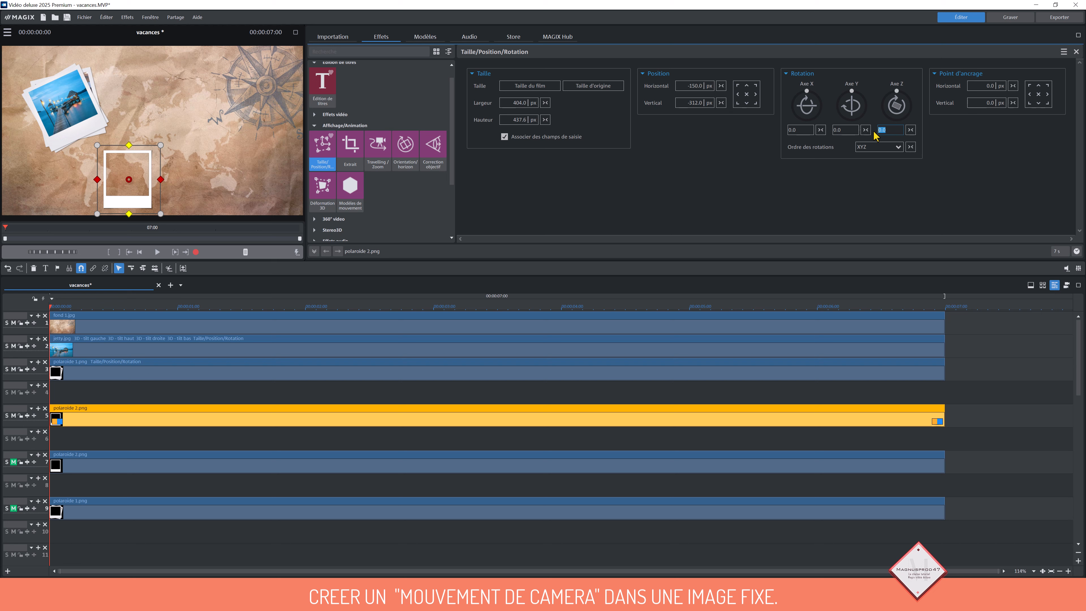
# Place the paradise image at the start of track 4 and use Taille/Position/Rotation to shrink and move it over the track 5 polaroid
pyautogui.click(332, 36)
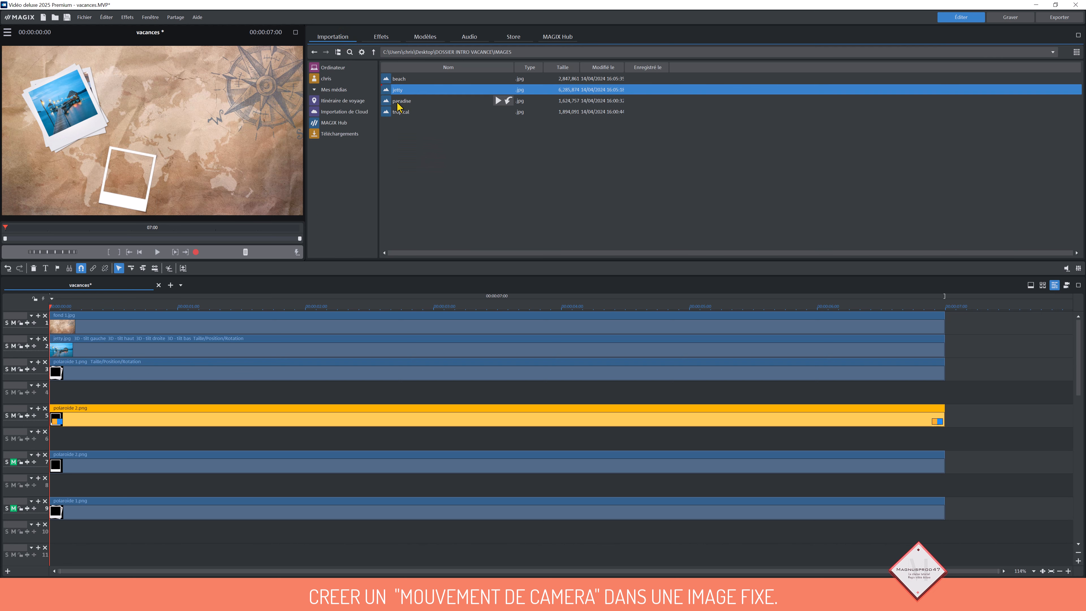
pyautogui.moveTo(399, 101); pyautogui.dragTo(90, 393)
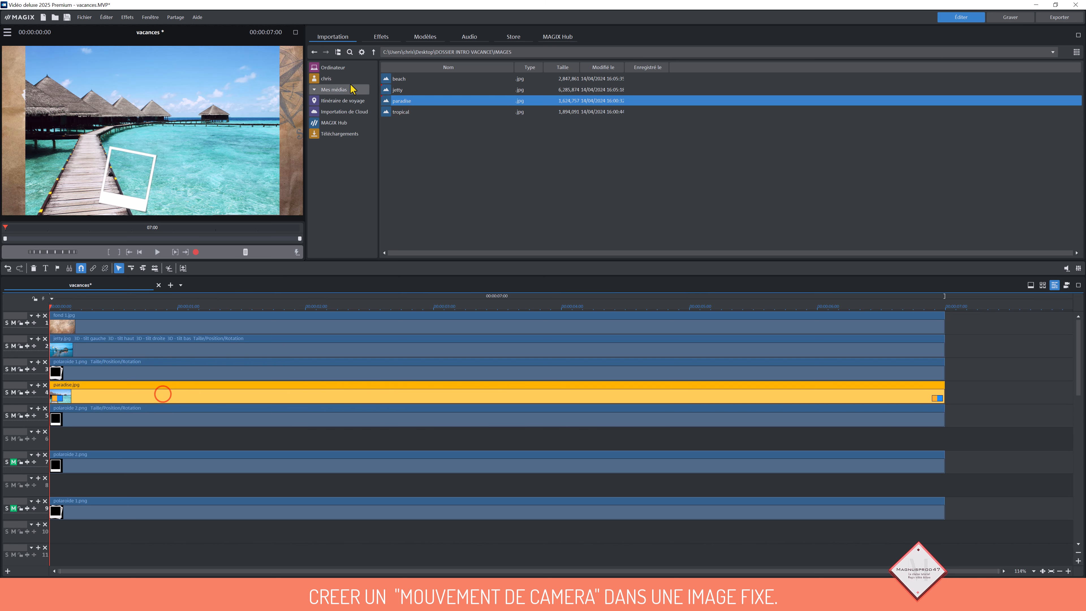
pyautogui.click(378, 37)
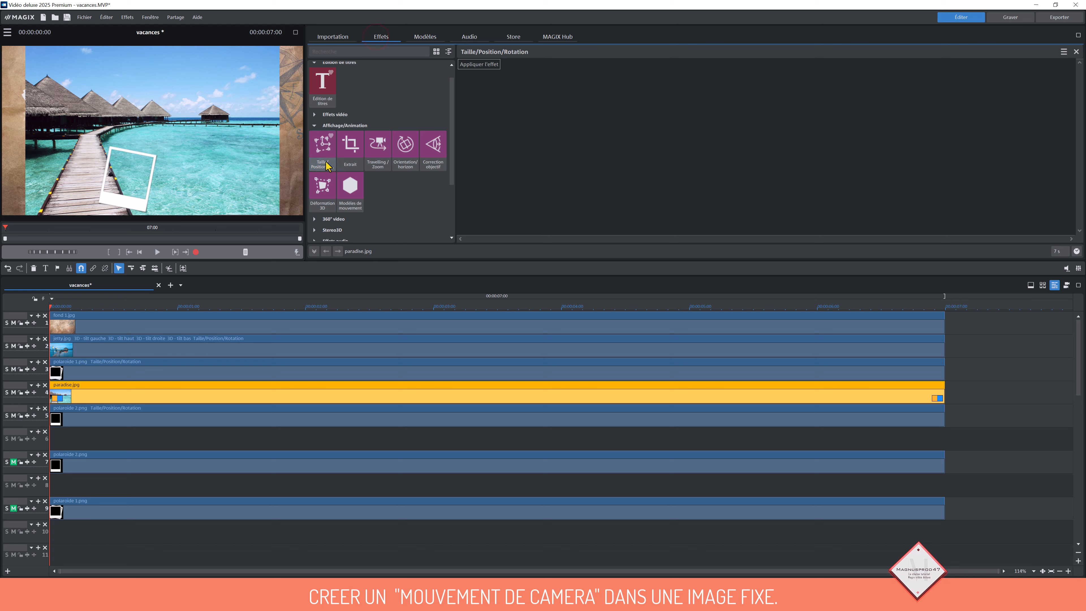
pyautogui.click(328, 163)
pyautogui.click(483, 64)
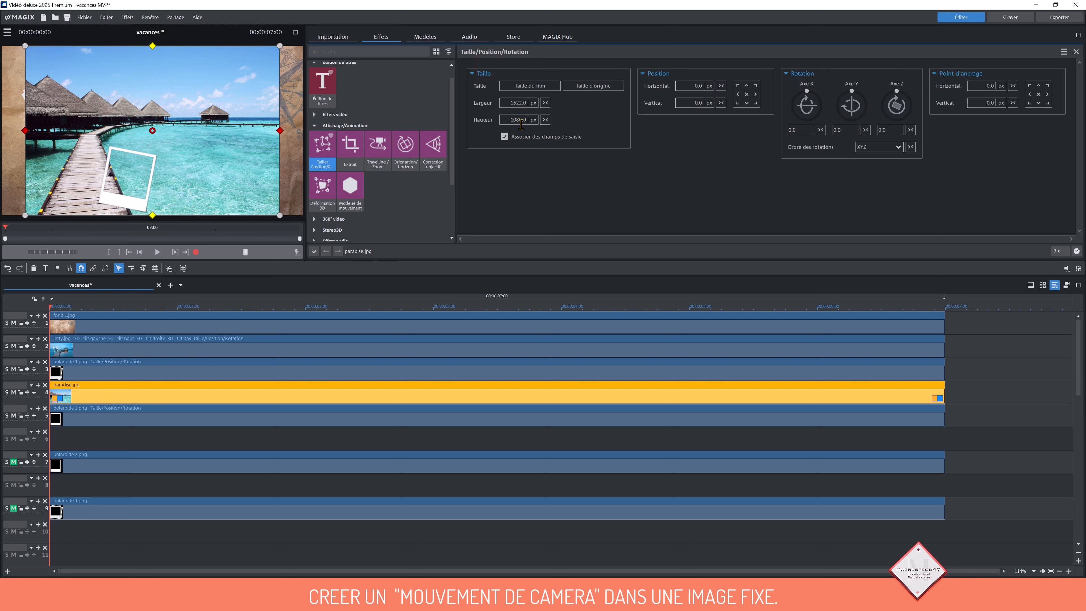
pyautogui.moveTo(521, 103); pyautogui.dragTo(444, 537)
pyautogui.moveTo(179, 136); pyautogui.dragTo(160, 178)
# Apply Déformation 3D to the paradise image, fitting its four corners to the track 5 polaroid opening in the enlarged preview, and deselect it
pyautogui.click(316, 204)
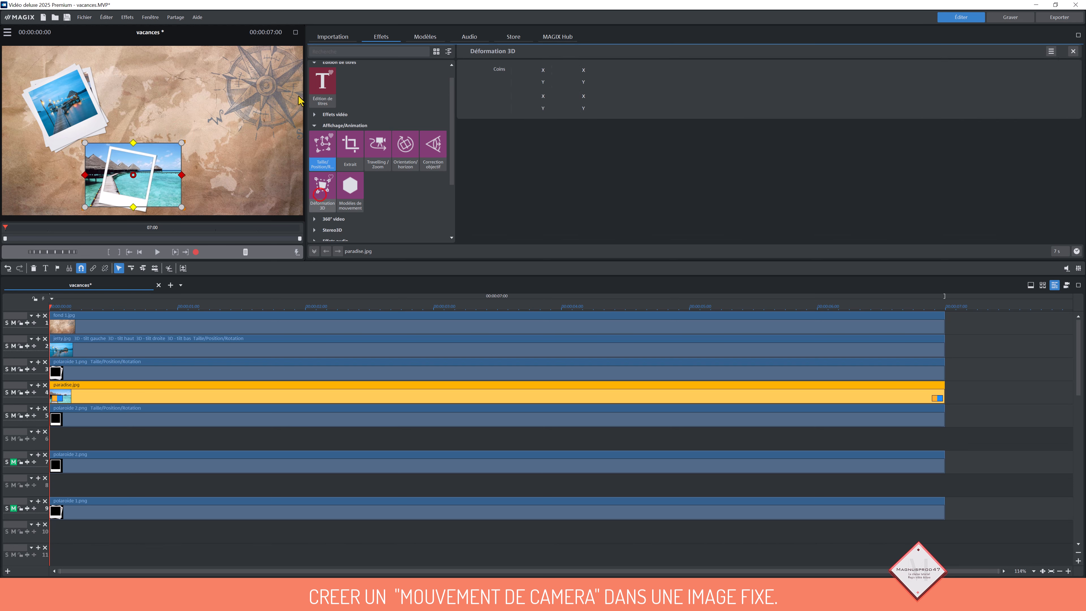
pyautogui.click(293, 33)
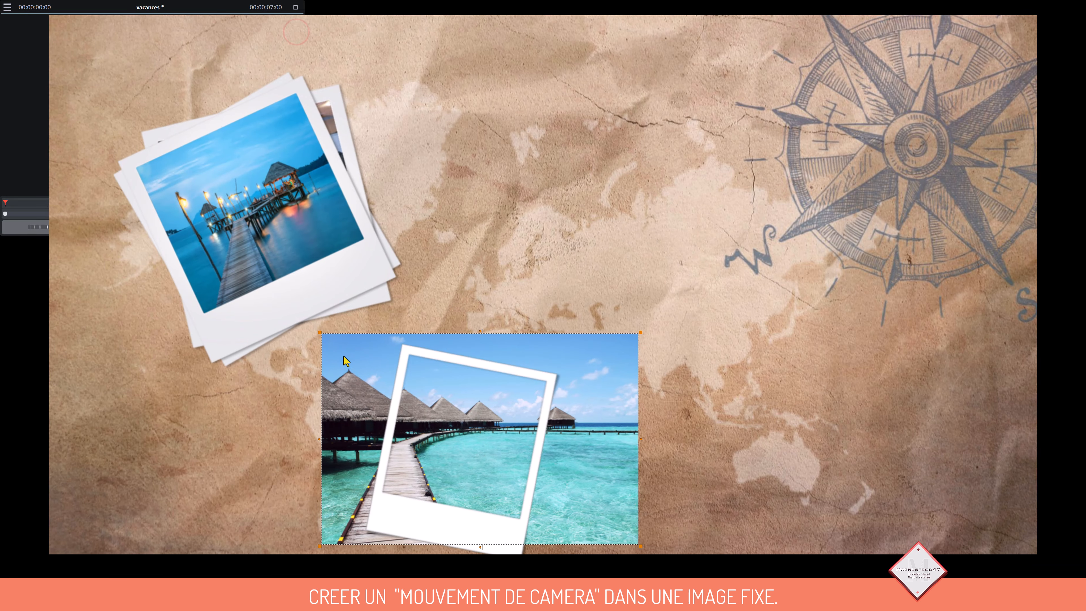
pyautogui.moveTo(324, 333); pyautogui.dragTo(405, 351)
pyautogui.moveTo(640, 332); pyautogui.dragTo(552, 378)
pyautogui.moveTo(640, 546); pyautogui.dragTo(523, 523)
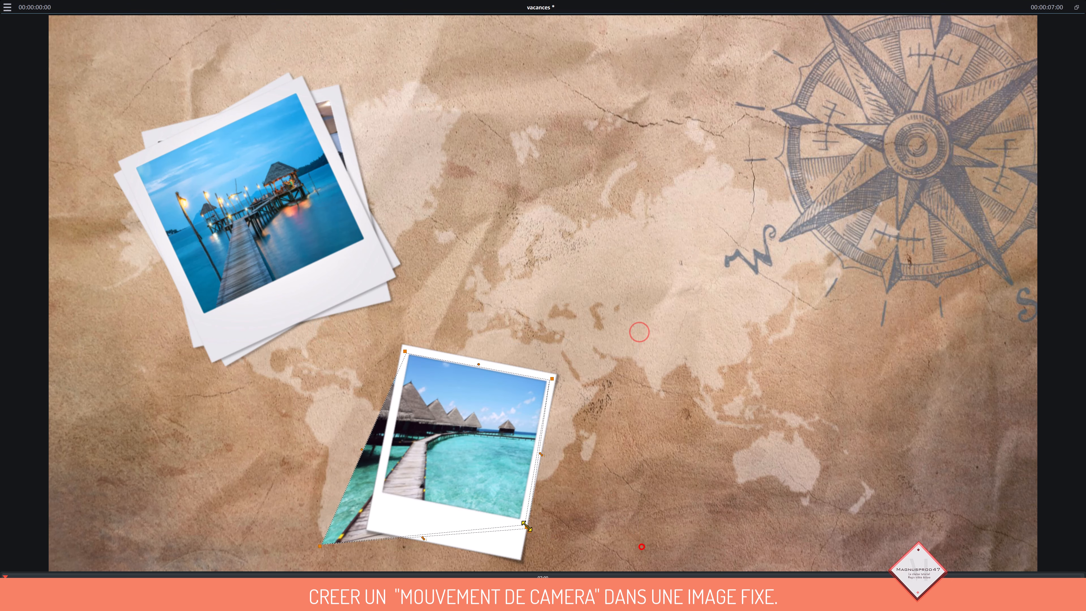
pyautogui.moveTo(320, 545); pyautogui.dragTo(385, 493)
pyautogui.click(1076, 8)
pyautogui.click(190, 479)
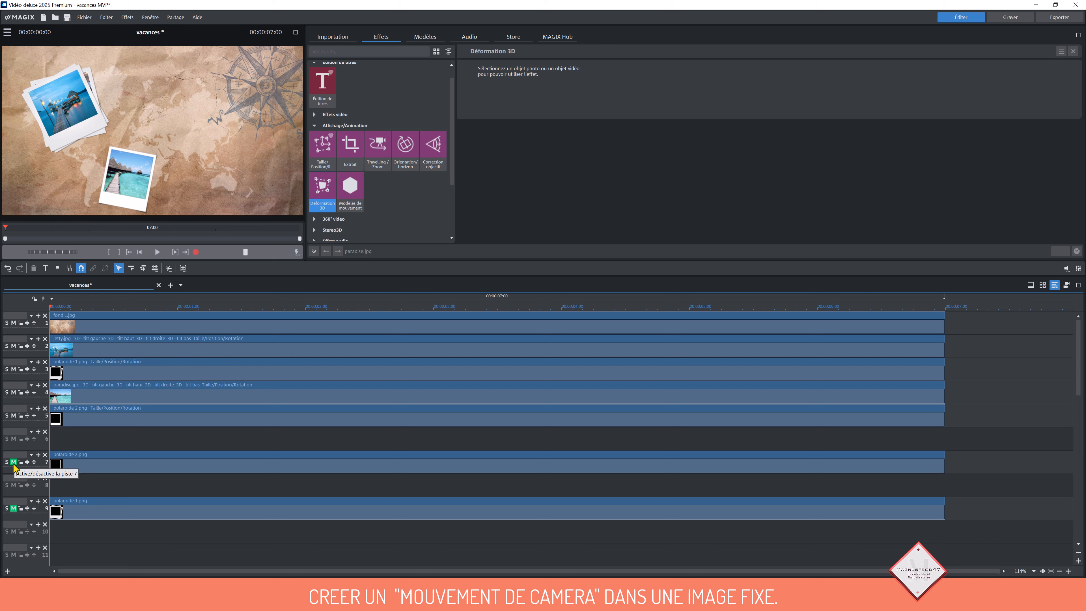
# Unmute track 7 and apply Taille/Position/Rotation to its polaroid, setting the linked width to 404 px
pyautogui.click(13, 463)
pyautogui.click(99, 467)
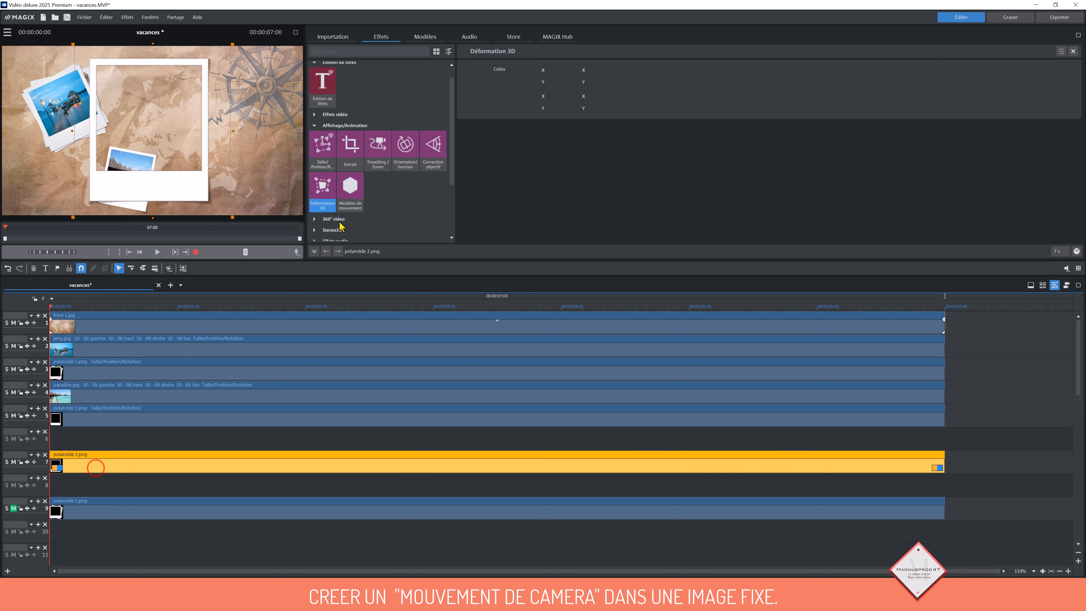
pyautogui.click(323, 153)
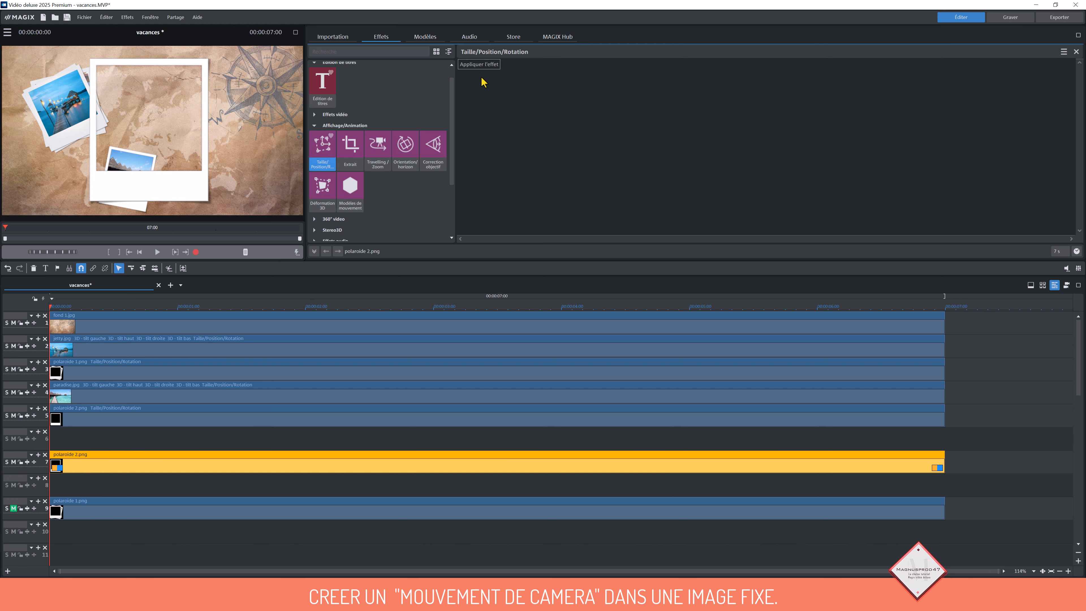
pyautogui.click(483, 66)
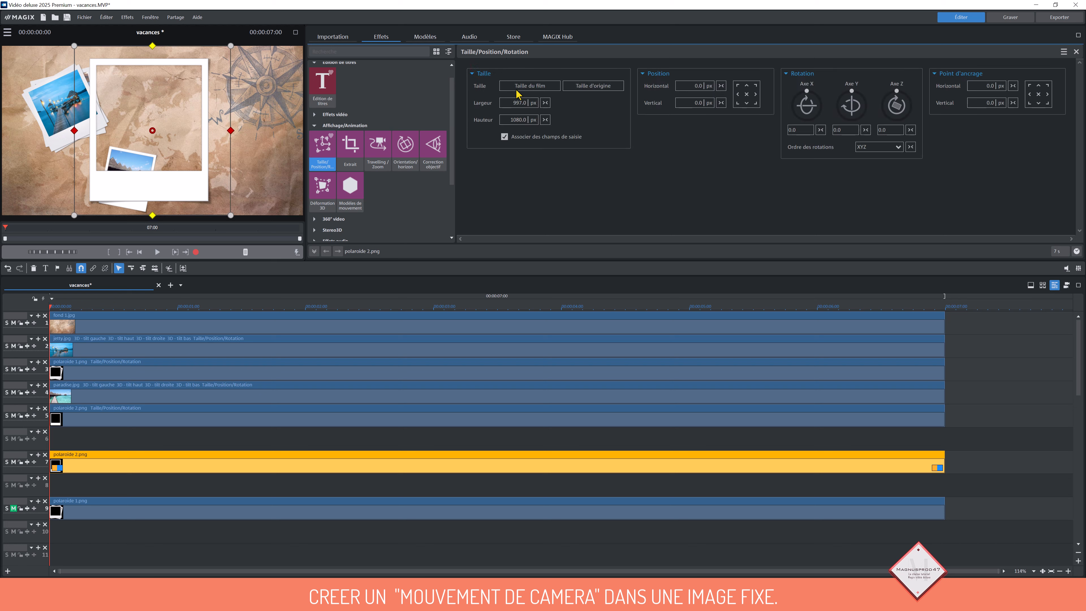
pyautogui.click(530, 104)
pyautogui.write('404')
pyautogui.press('Return')
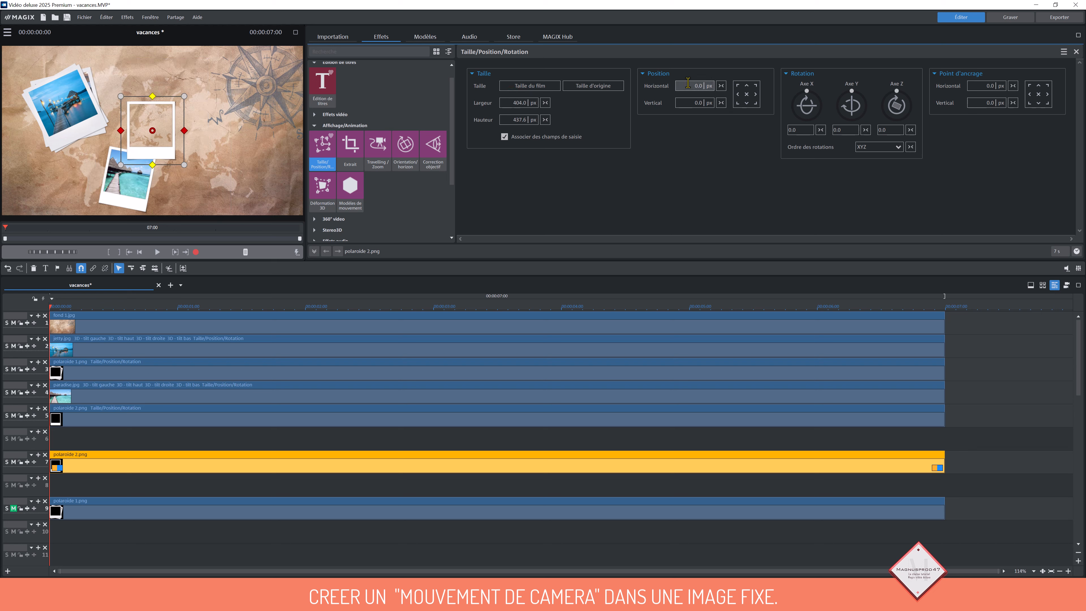
# Set the position of the track 7 polaroid to 160 px horizontal and -292 px vertical
pyautogui.click(704, 88)
pyautogui.write('160')
pyautogui.press('Return')
pyautogui.click(702, 103)
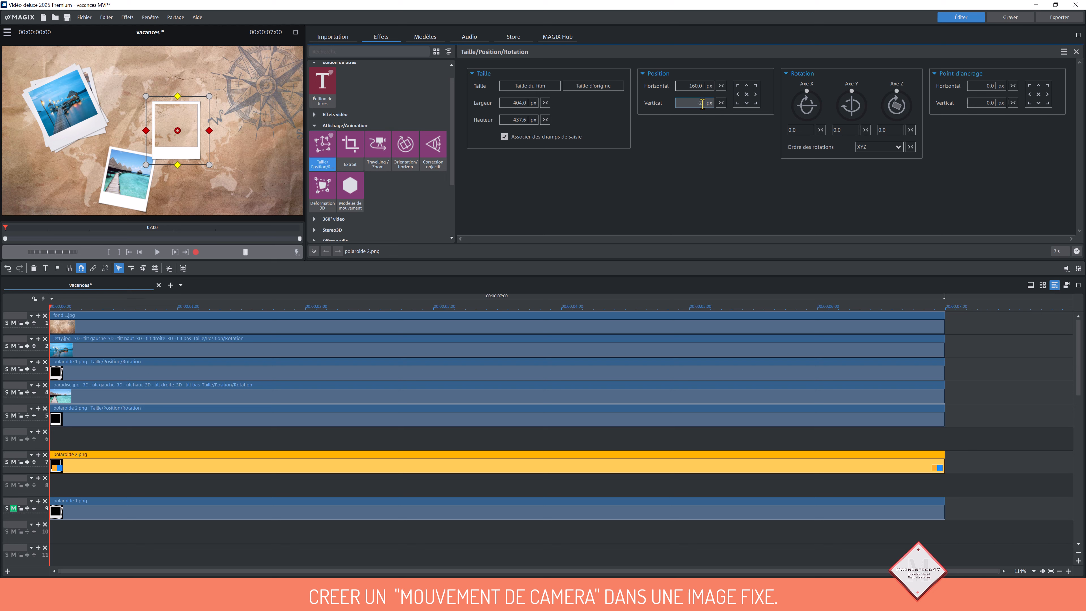
pyautogui.press('Return')
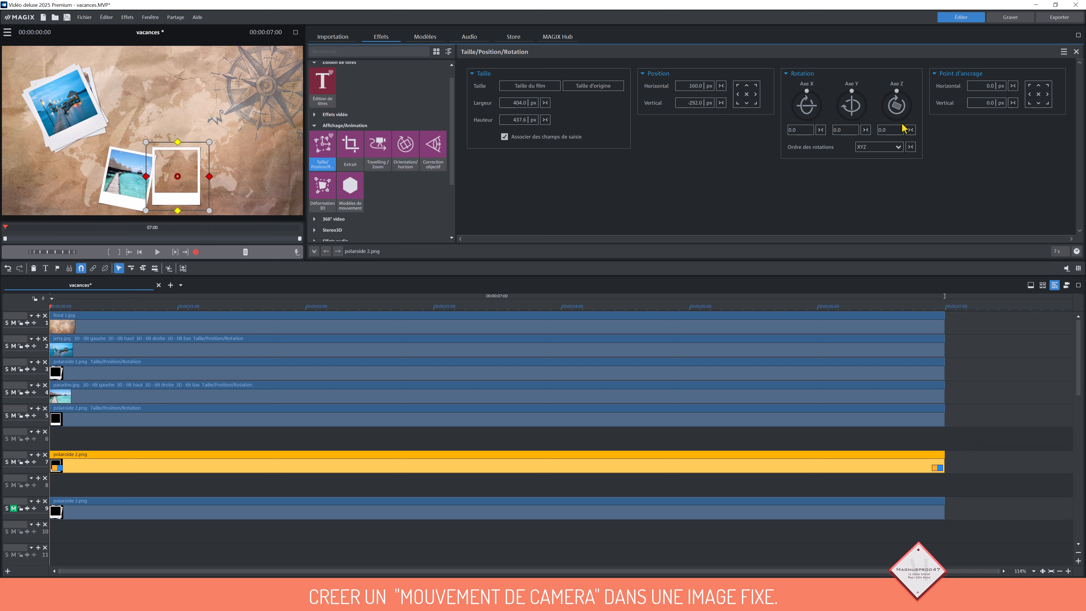
# Set the Z-axis rotation of the track 7 polaroid to -24° and deselect it
pyautogui.click(894, 130)
pyautogui.press('Return')
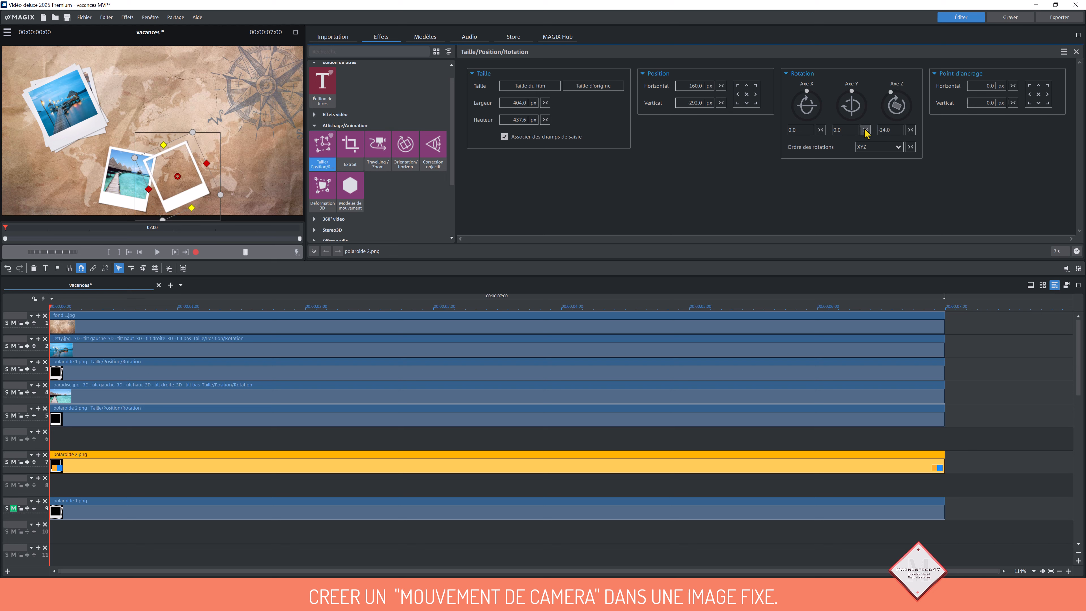
pyautogui.click(261, 436)
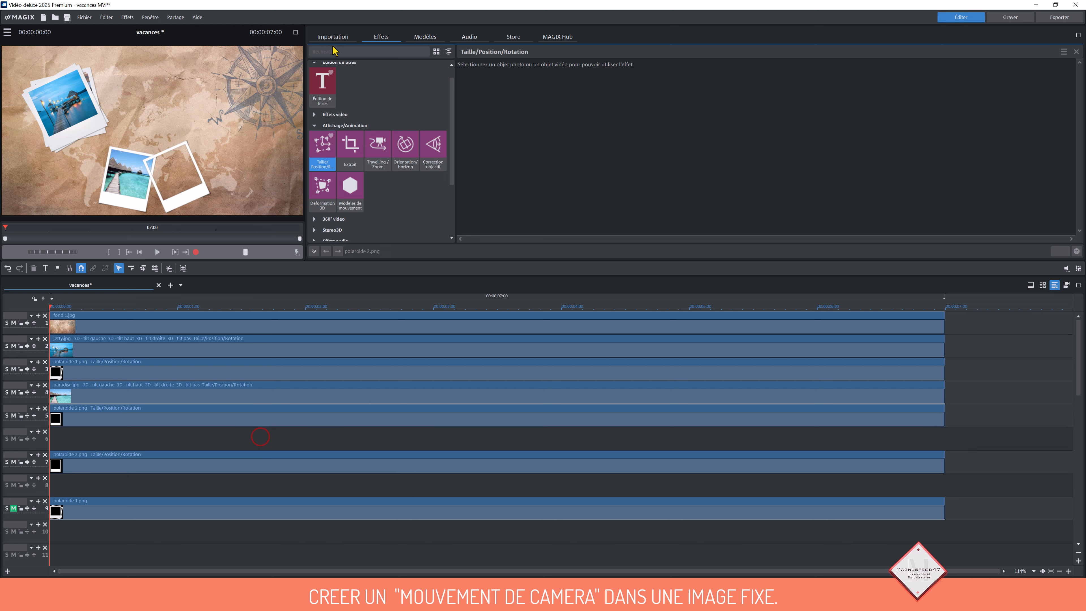
# Add the beach image to track 6 and use Taille/Position/Rotation to reduce it to 453 px wide over the track 7 polaroid
pyautogui.click(333, 37)
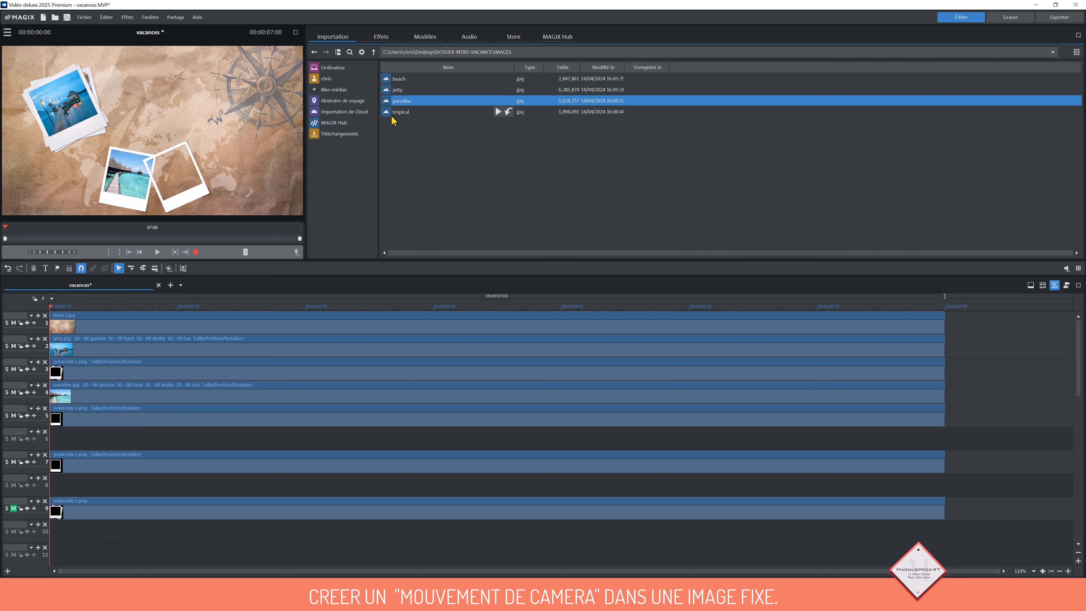
pyautogui.moveTo(394, 79); pyautogui.dragTo(90, 439)
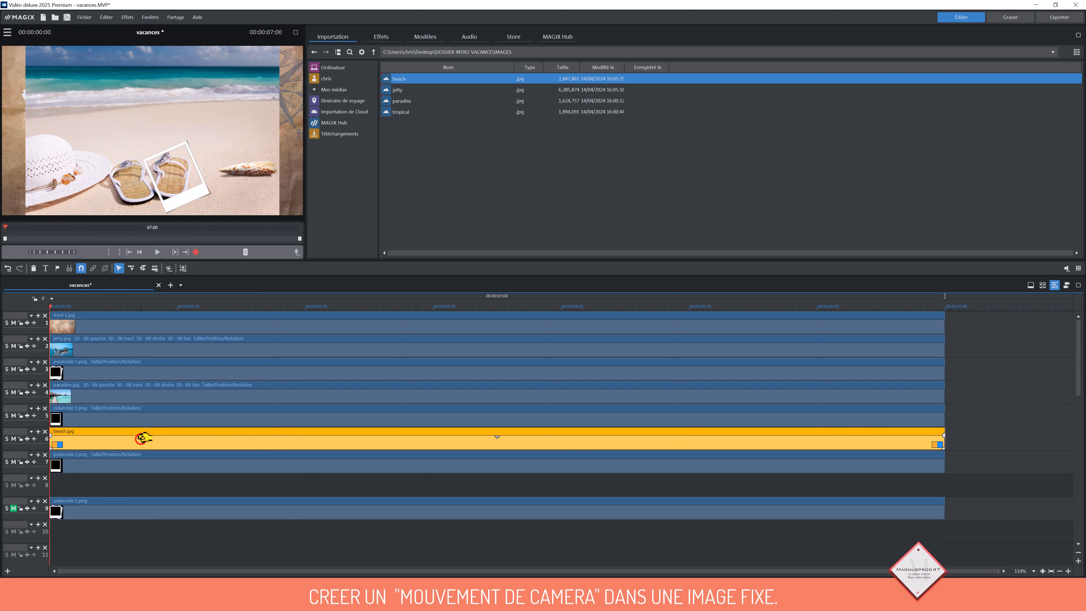
pyautogui.click(387, 37)
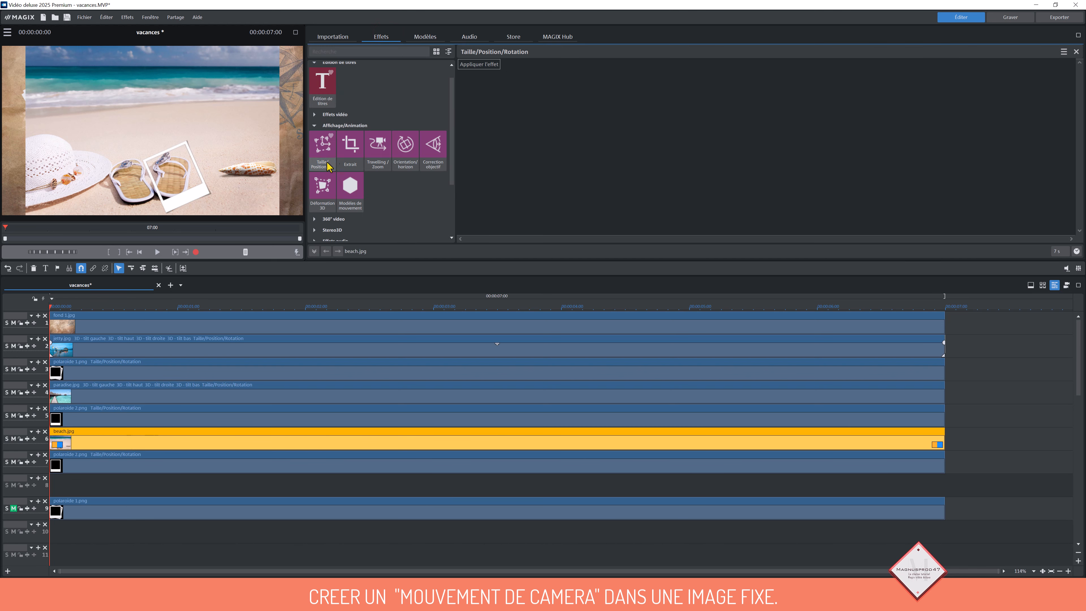
pyautogui.click(479, 64)
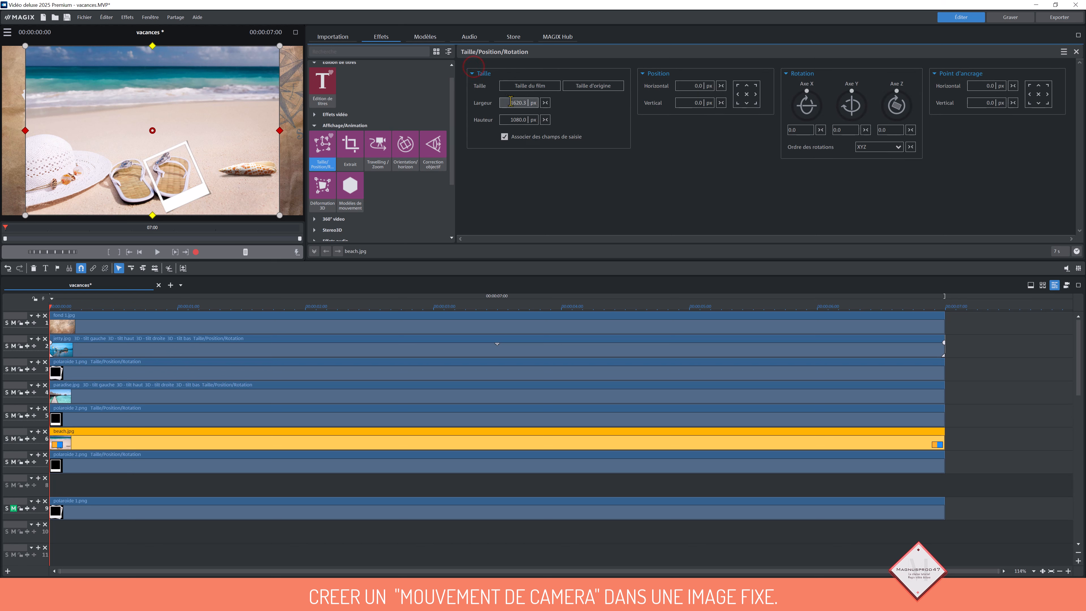
pyautogui.moveTo(511, 125); pyautogui.dragTo(513, 607)
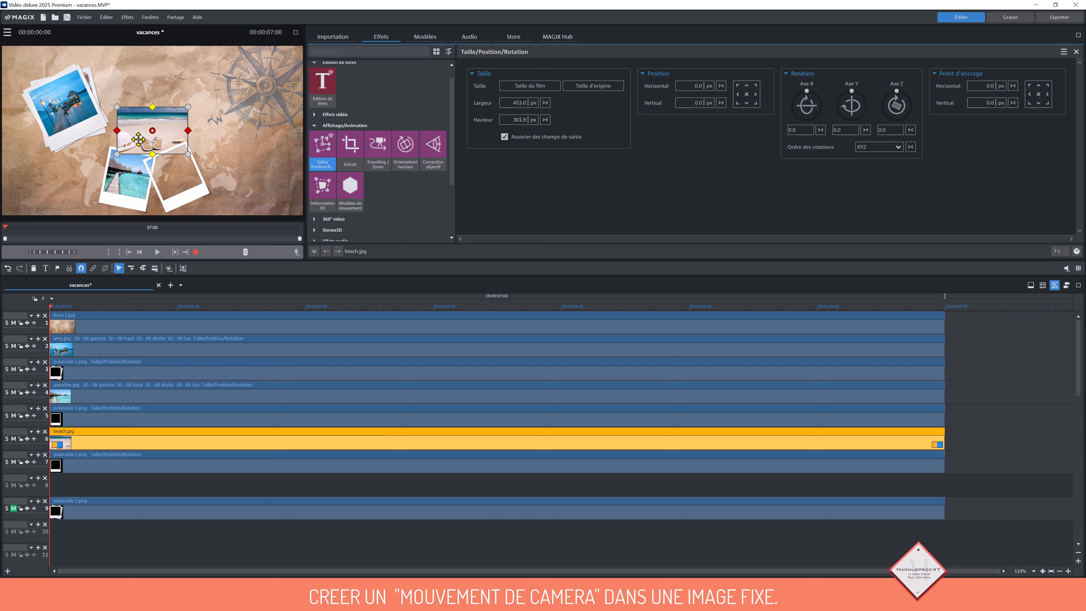
pyautogui.moveTo(148, 134); pyautogui.dragTo(180, 197)
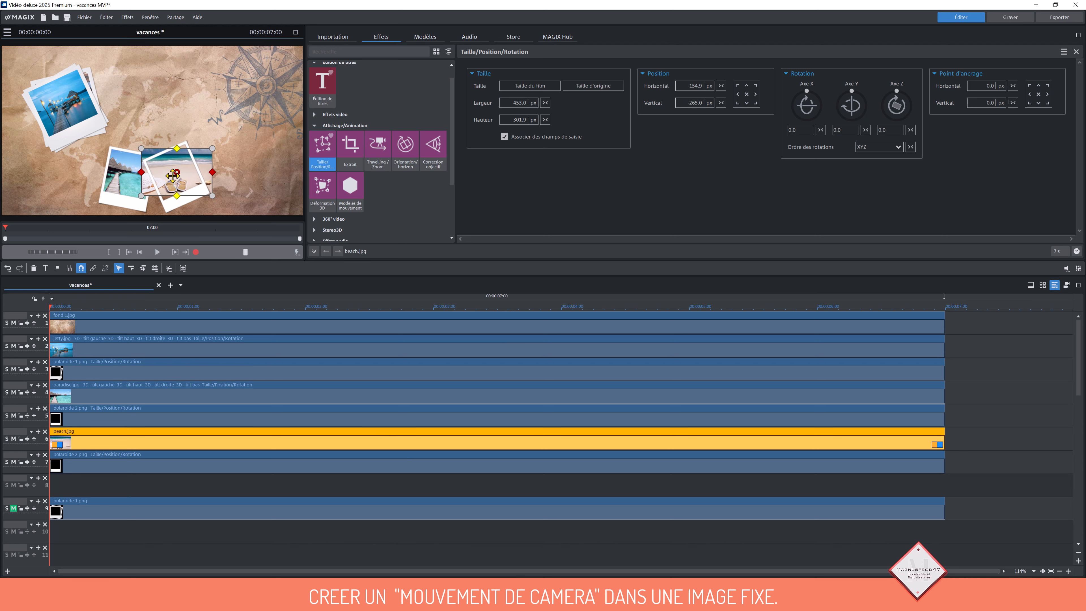
# Apply Déformation 3D to the beach image, fitting its four corners to the track 7 polaroid opening in the enlarged preview, and deselect it
pyautogui.click(323, 188)
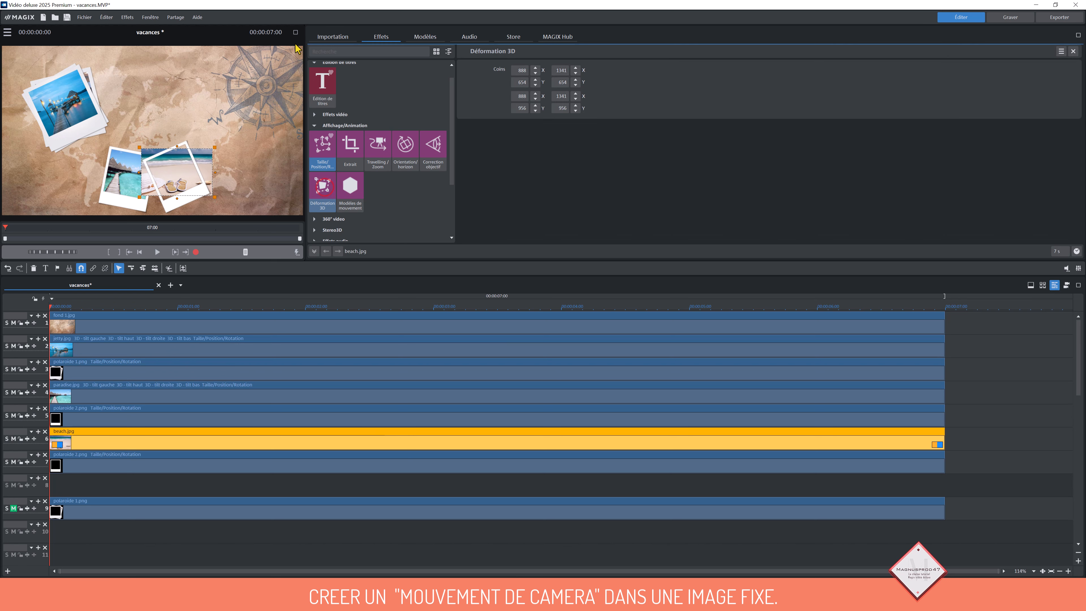
pyautogui.click(296, 32)
pyautogui.moveTo(504, 351); pyautogui.dragTo(519, 391)
pyautogui.moveTo(740, 350); pyautogui.dragTo(651, 333)
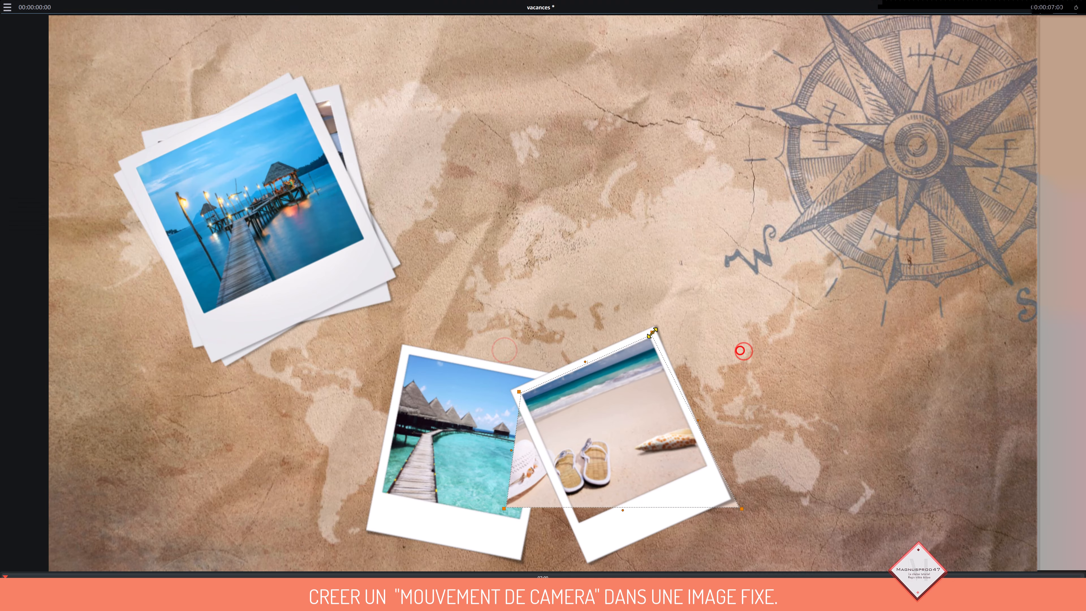
pyautogui.moveTo(502, 508); pyautogui.dragTo(573, 526)
pyautogui.moveTo(742, 508); pyautogui.dragTo(729, 500)
pyautogui.press('Escape')
pyautogui.click(254, 556)
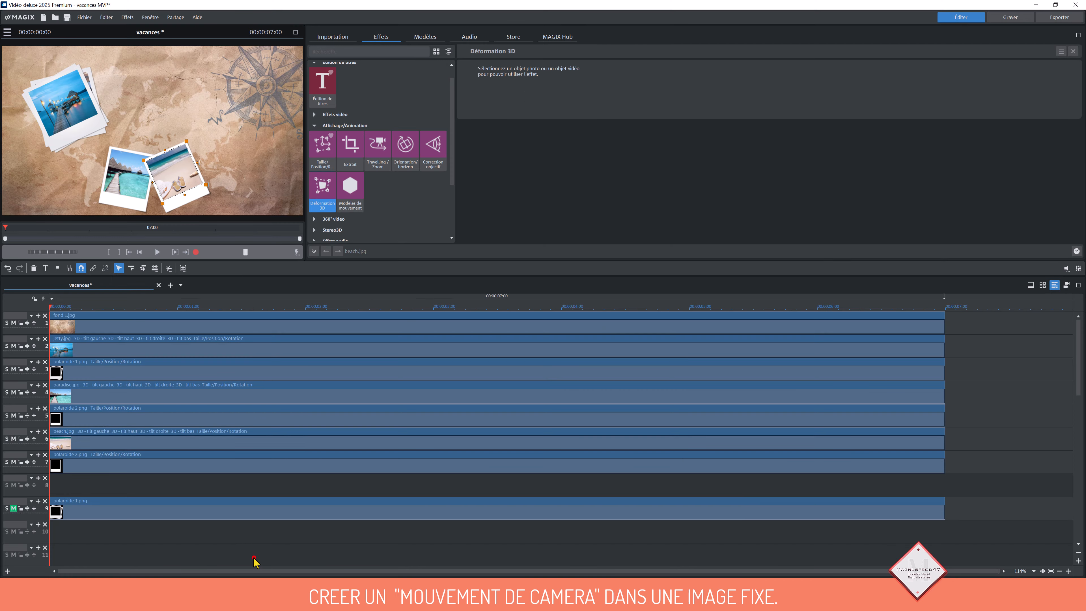
# Unmute track 9 and apply Taille/Position/Rotation to its polaroid, setting the linked width to 511 px
pyautogui.click(14, 508)
pyautogui.click(111, 511)
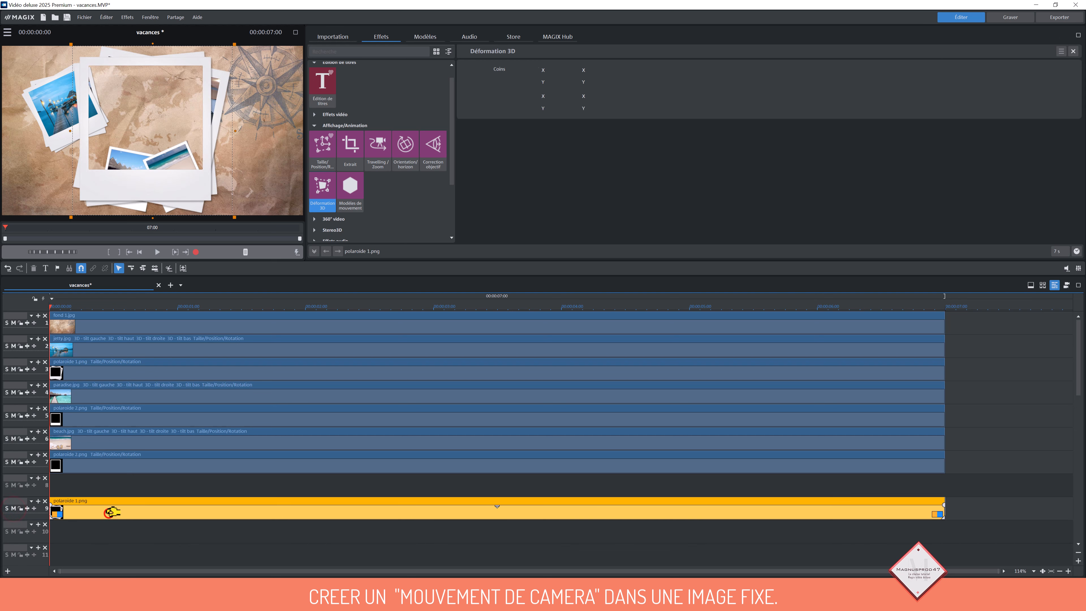
pyautogui.click(321, 163)
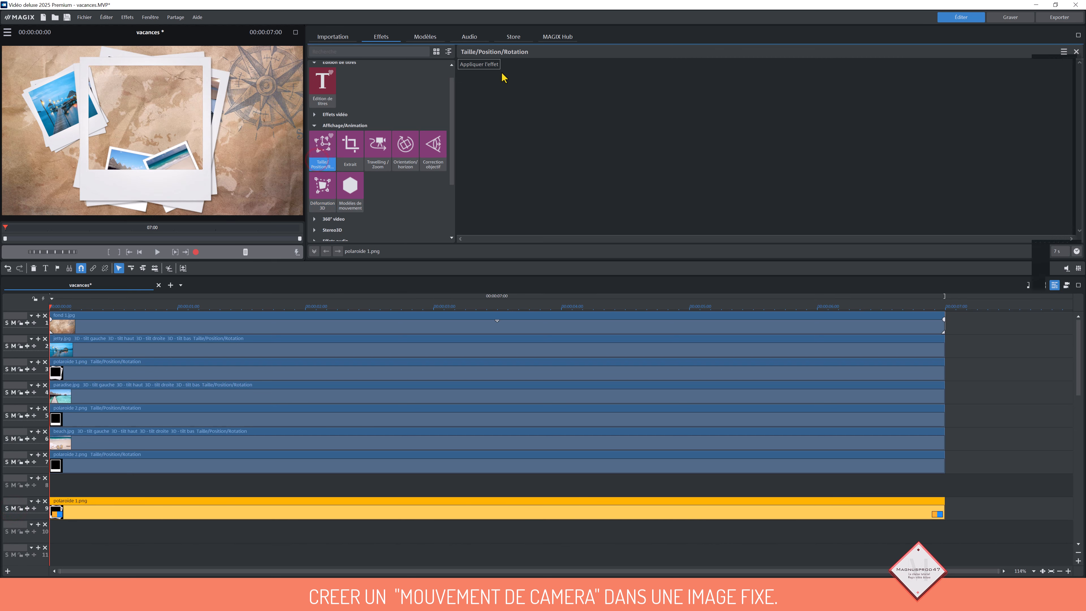
pyautogui.click(479, 65)
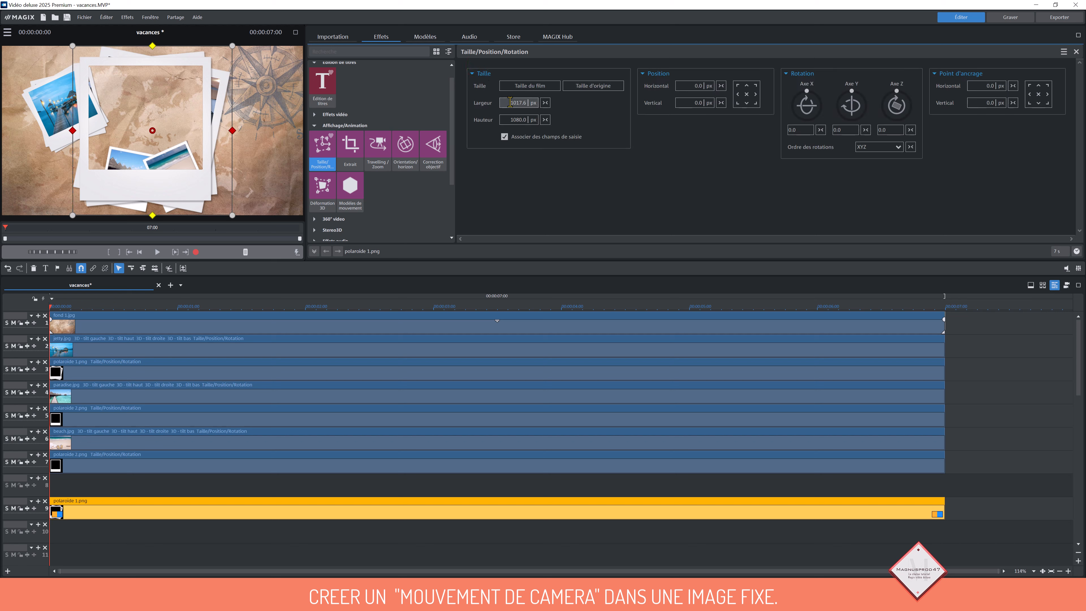
pyautogui.doubleClick(525, 104)
pyautogui.write('511')
pyautogui.press('Return')
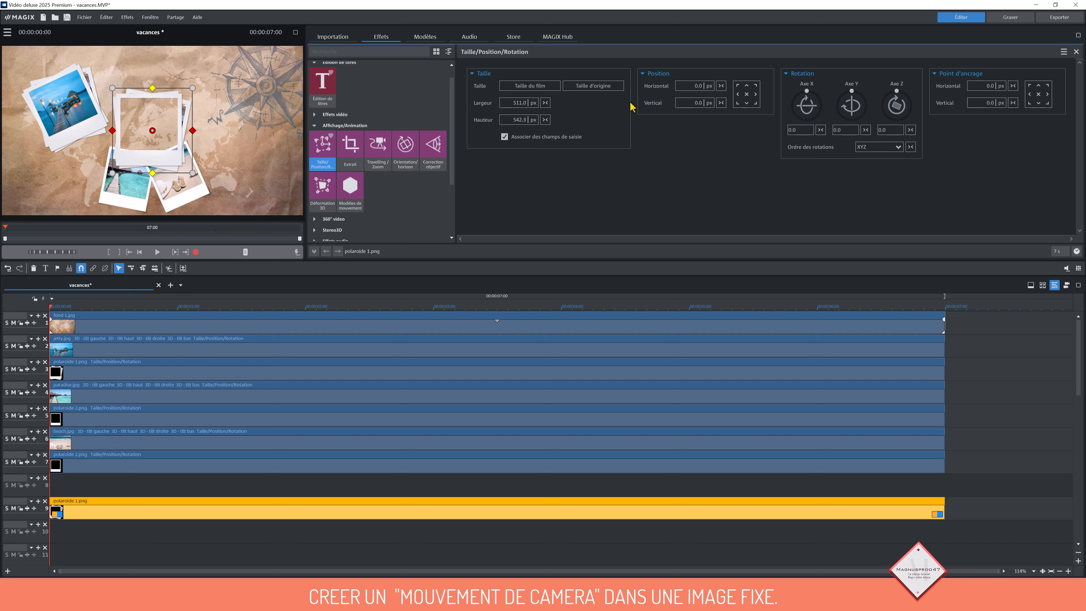
# Set the position of the track 9 polaroid to 596 px horizontal and 208 px vertical
pyautogui.doubleClick(689, 86)
pyautogui.moveTo(692, 86); pyautogui.dragTo(704, 87)
pyautogui.write('596')
pyautogui.press('Return')
pyautogui.click(694, 103)
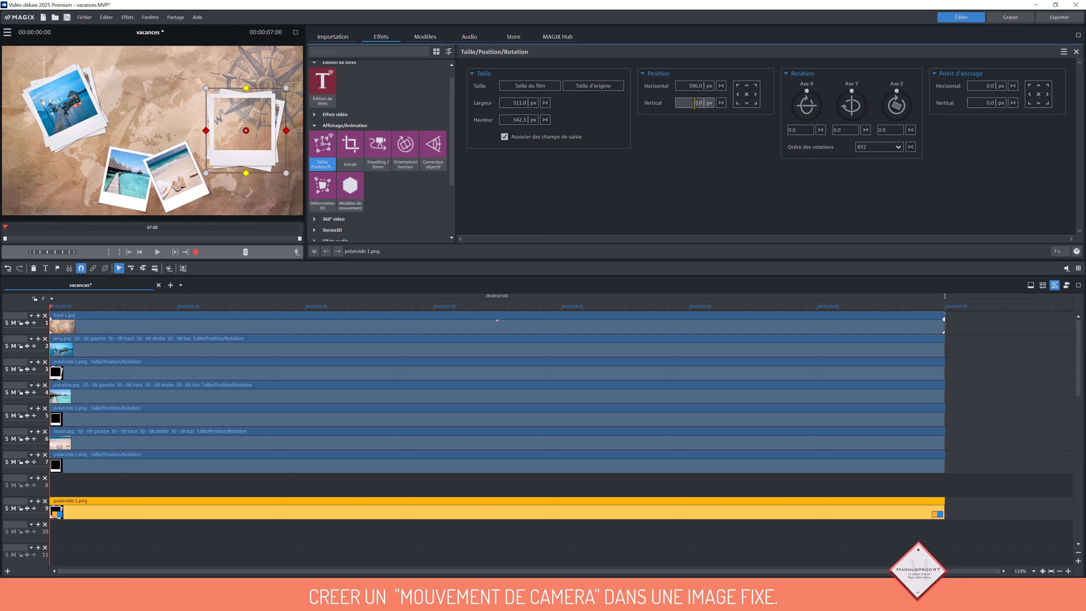
pyautogui.moveTo(695, 103); pyautogui.dragTo(708, 106)
pyautogui.click(710, 136)
# Set the Z-axis rotation of the track 9 polaroid to 11° and deselect it
pyautogui.click(889, 130)
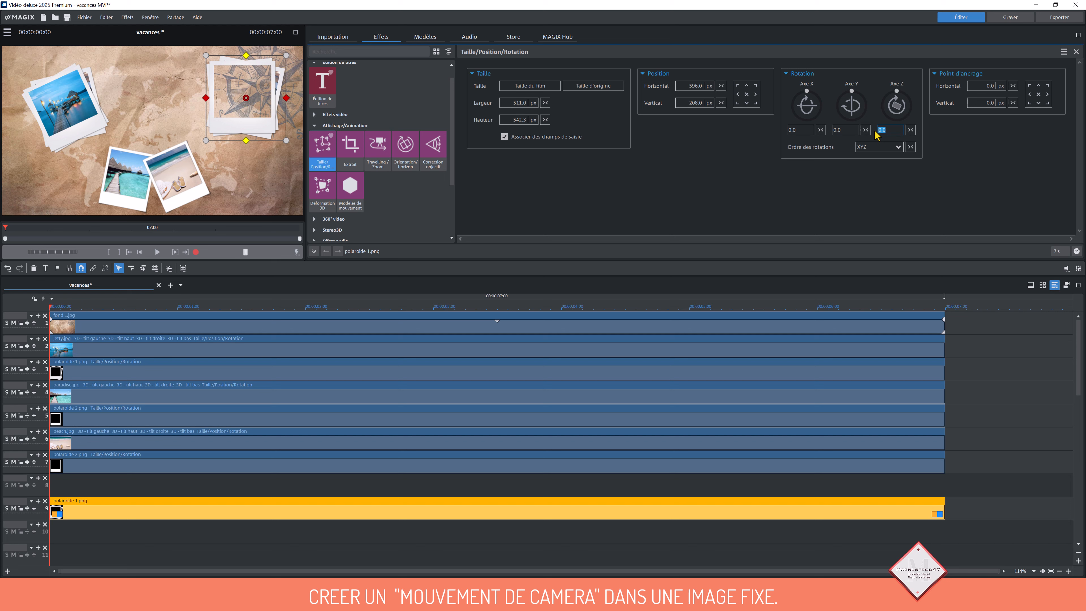
pyautogui.write('11')
pyautogui.press('Return')
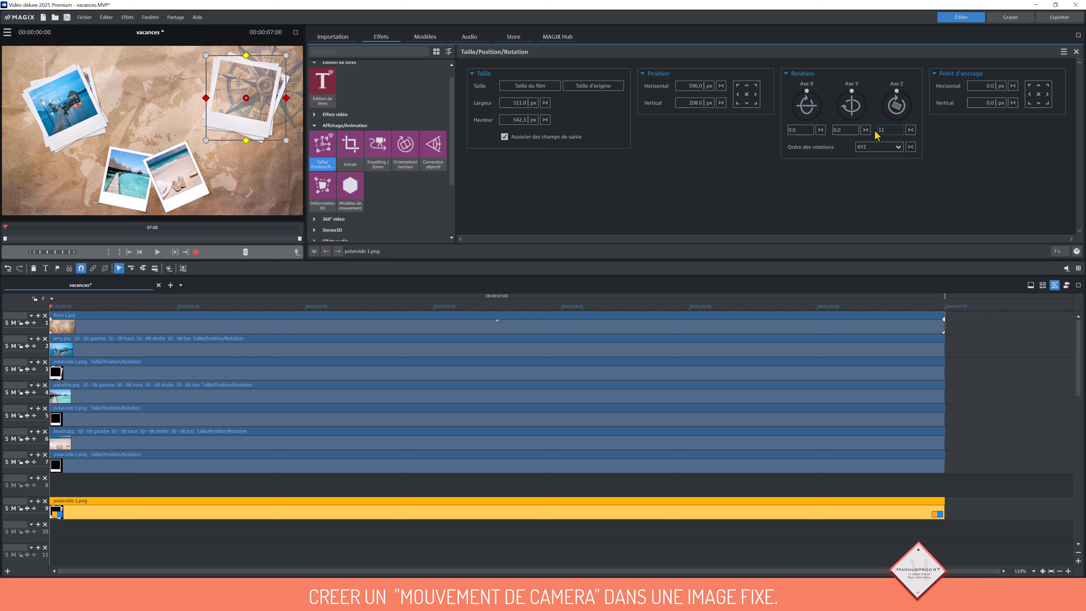
pyautogui.click(1009, 515)
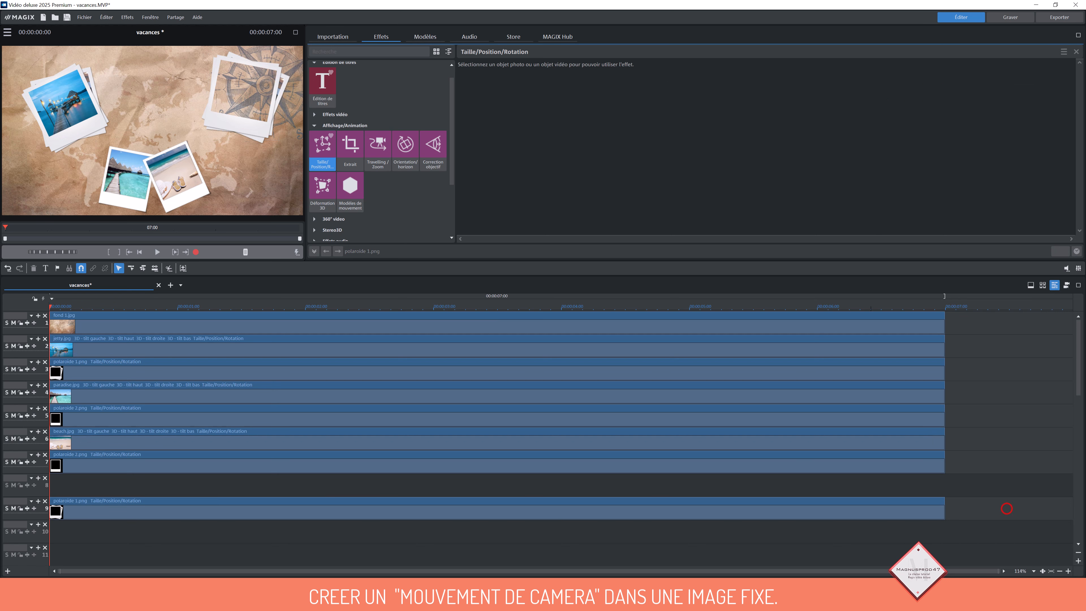
# Add the tropical image at the start of track 8, beneath the track 9 polaroid, and open the effects for it
pyautogui.click(139, 503)
pyautogui.click(333, 36)
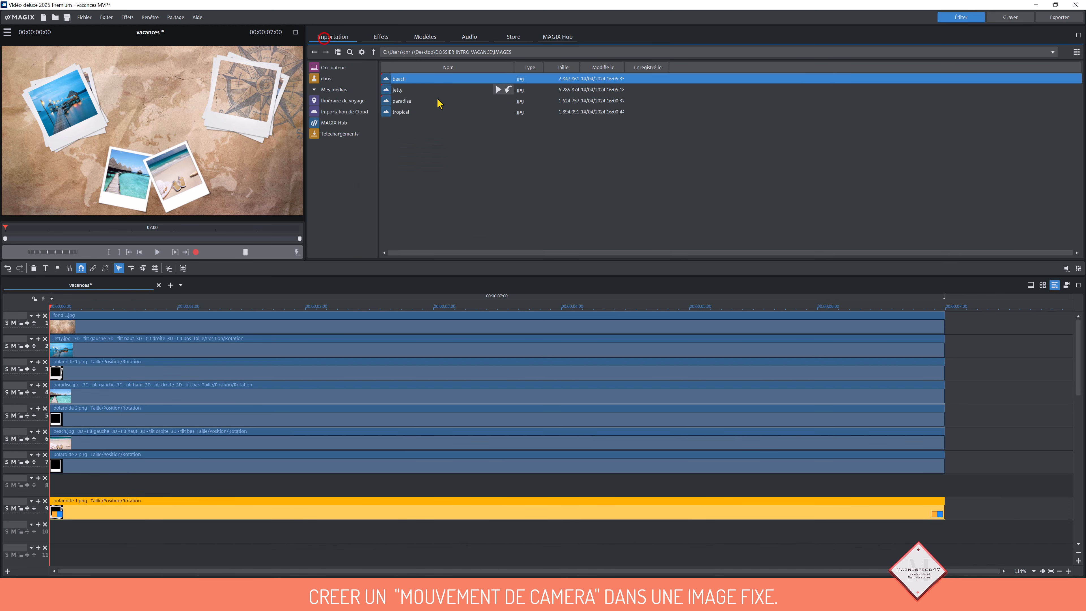
pyautogui.moveTo(401, 112); pyautogui.dragTo(199, 487)
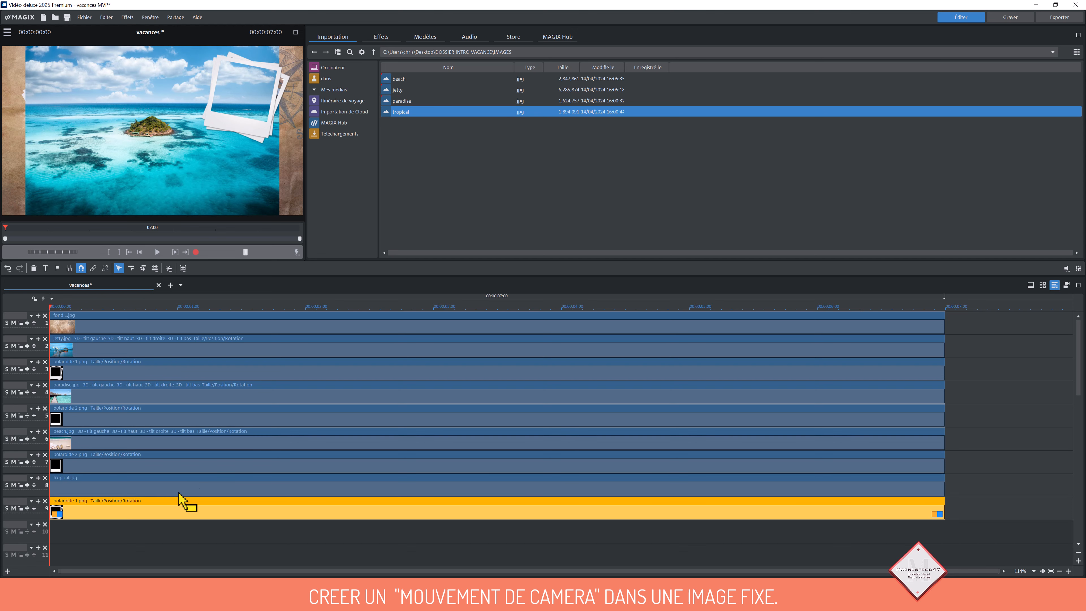
pyautogui.click(381, 37)
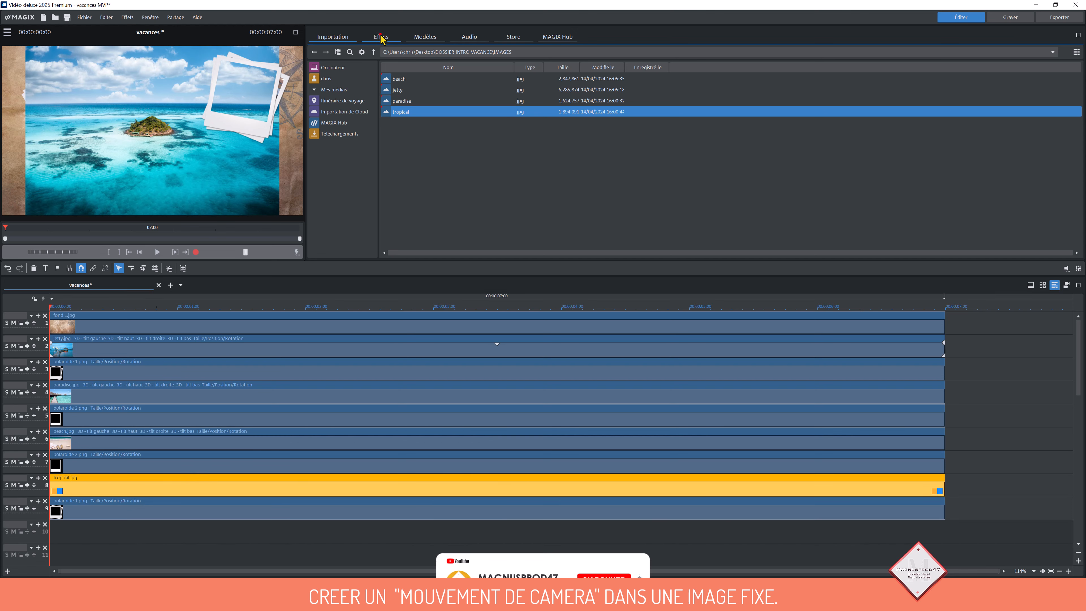
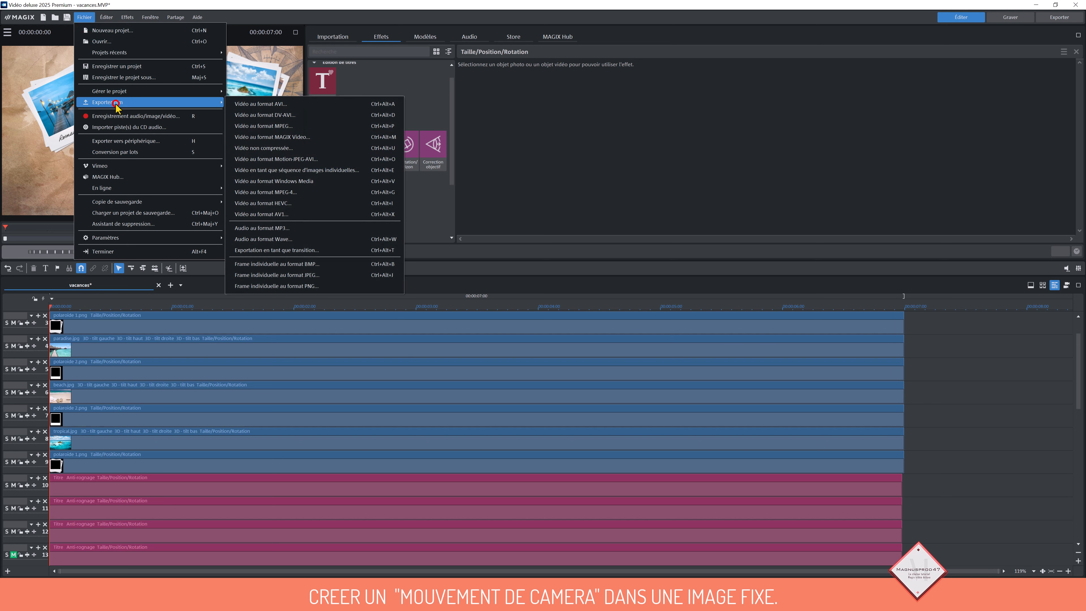
# Export the finished composition as a single 1920x1080 JPEG frame named vacances.jpg in the FOND folder
pyautogui.click(309, 275)
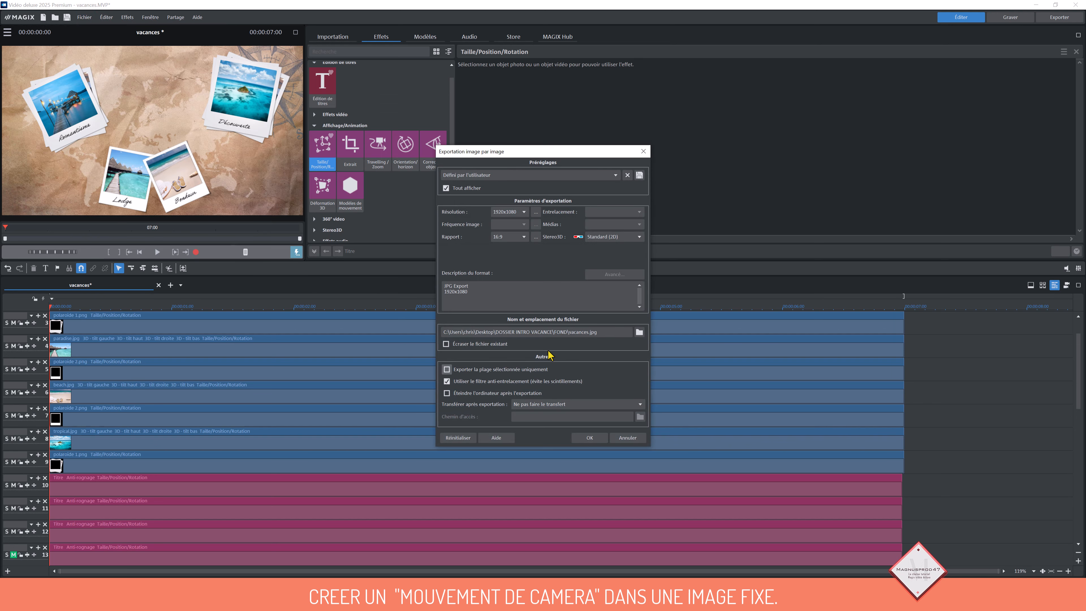
pyautogui.click(589, 437)
pyautogui.click(982, 393)
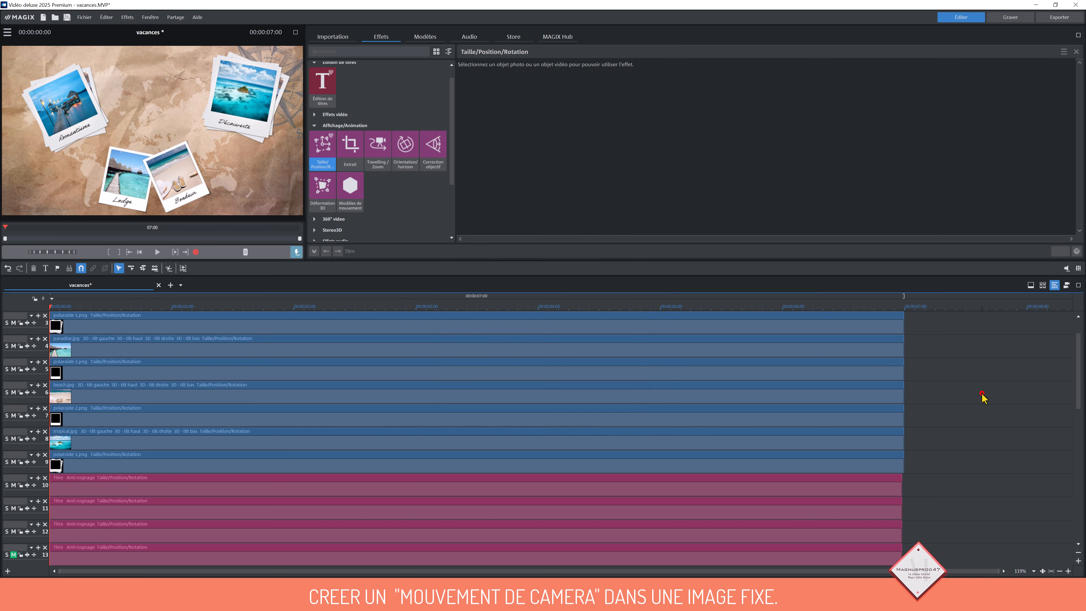
# Create a new film in the project and place vacances.jpg from the FOND folder at the start of track 1
pyautogui.click(170, 285)
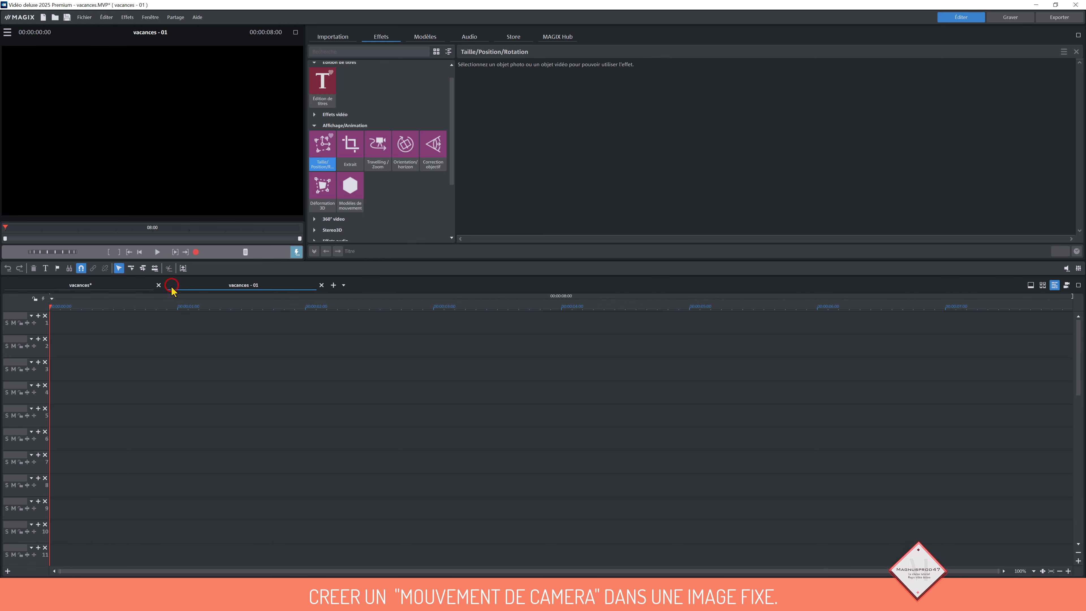
pyautogui.click(332, 37)
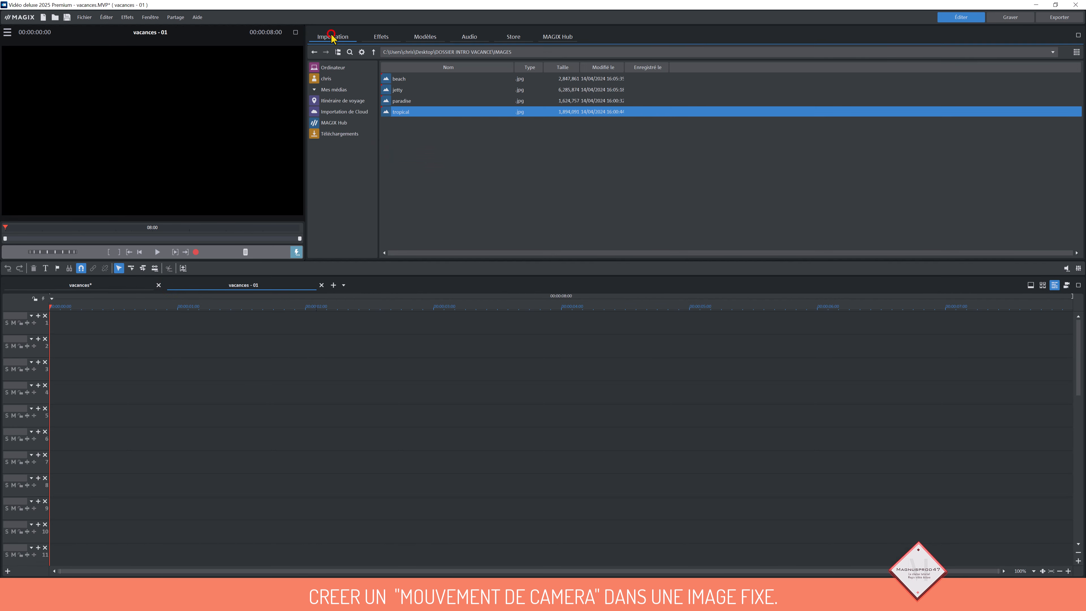
pyautogui.click(373, 51)
pyautogui.doubleClick(399, 89)
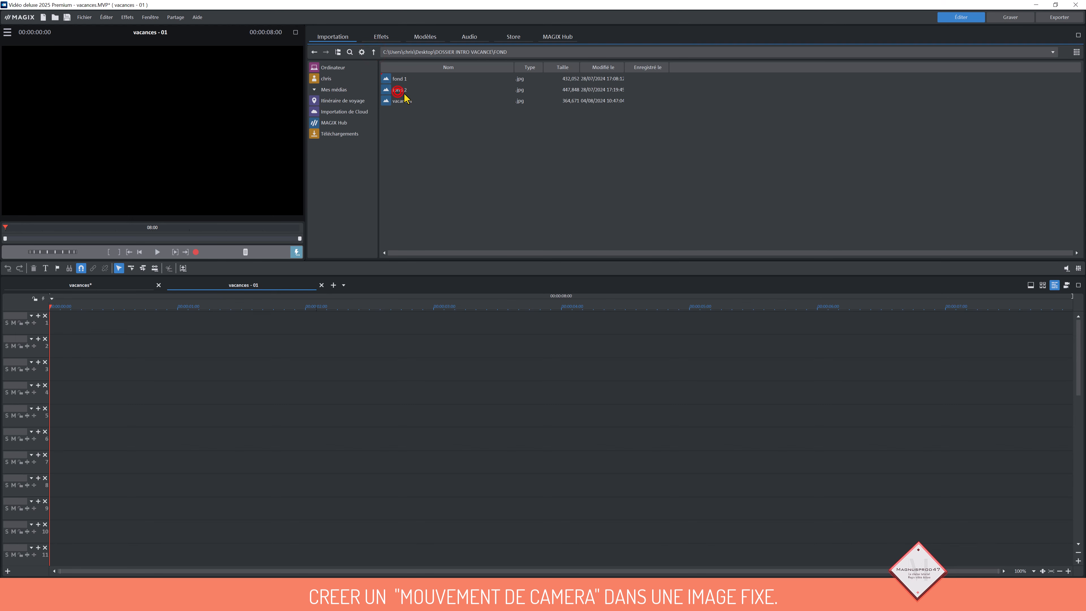
pyautogui.click(400, 101)
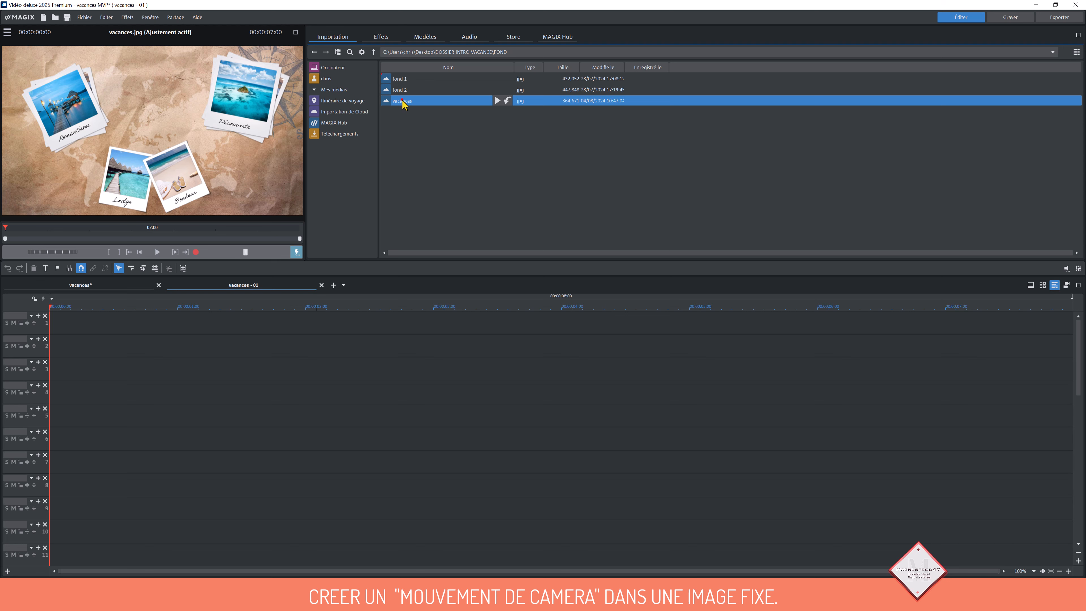
pyautogui.moveTo(401, 99)
pyautogui.mouseDown()
pyautogui.moveTo(338, 329)
pyautogui.moveTo(170, 337)
pyautogui.moveTo(68, 323)
pyautogui.mouseUp()
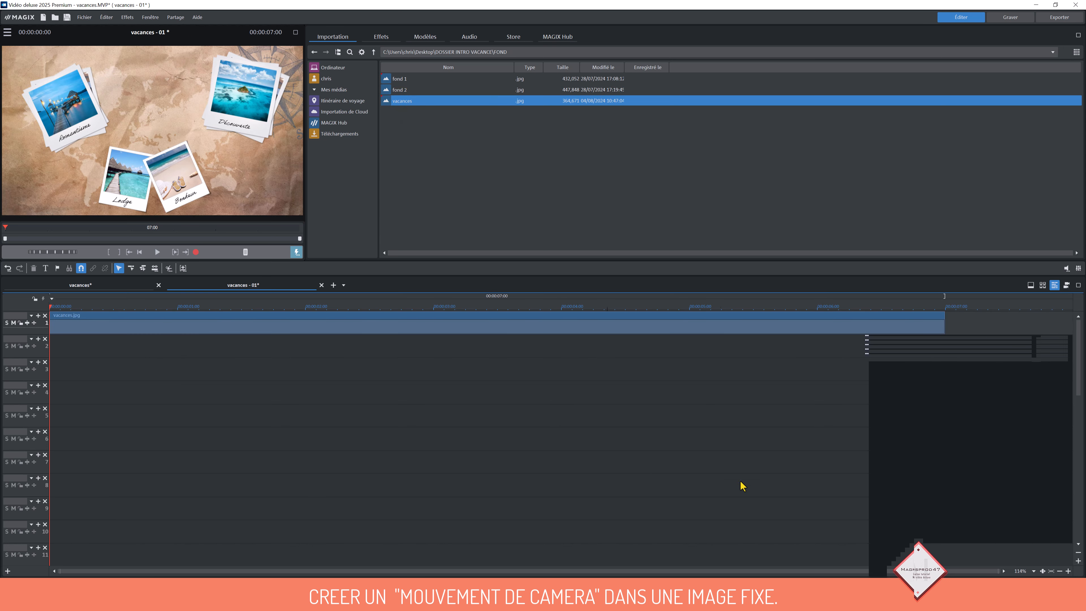
# Extend the vacances.jpg clip on track 1 to a duration of about 20 seconds
pyautogui.click(1059, 571)
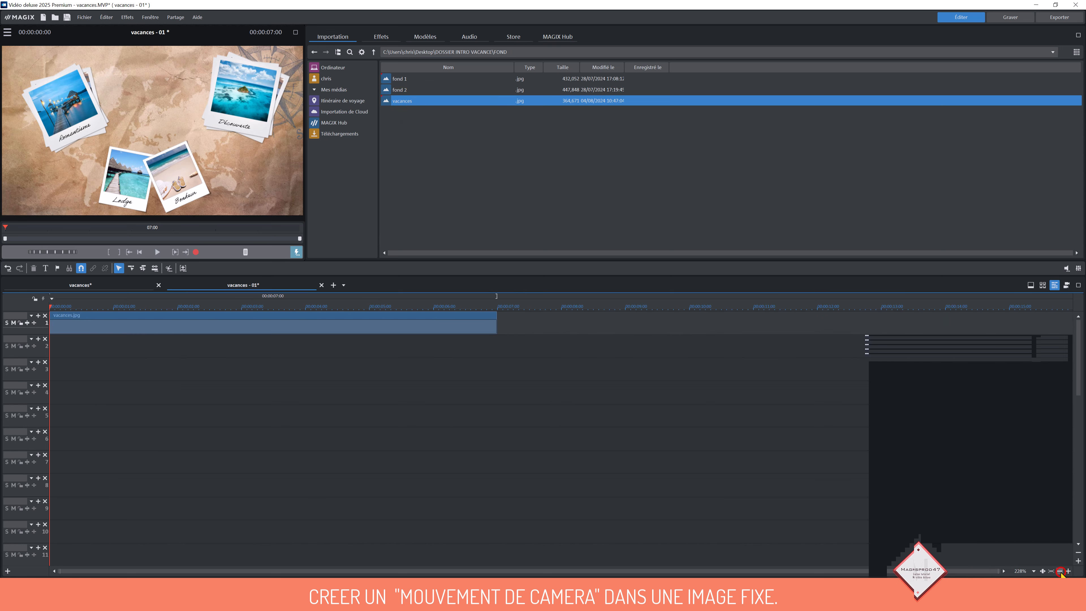
pyautogui.click(1059, 571)
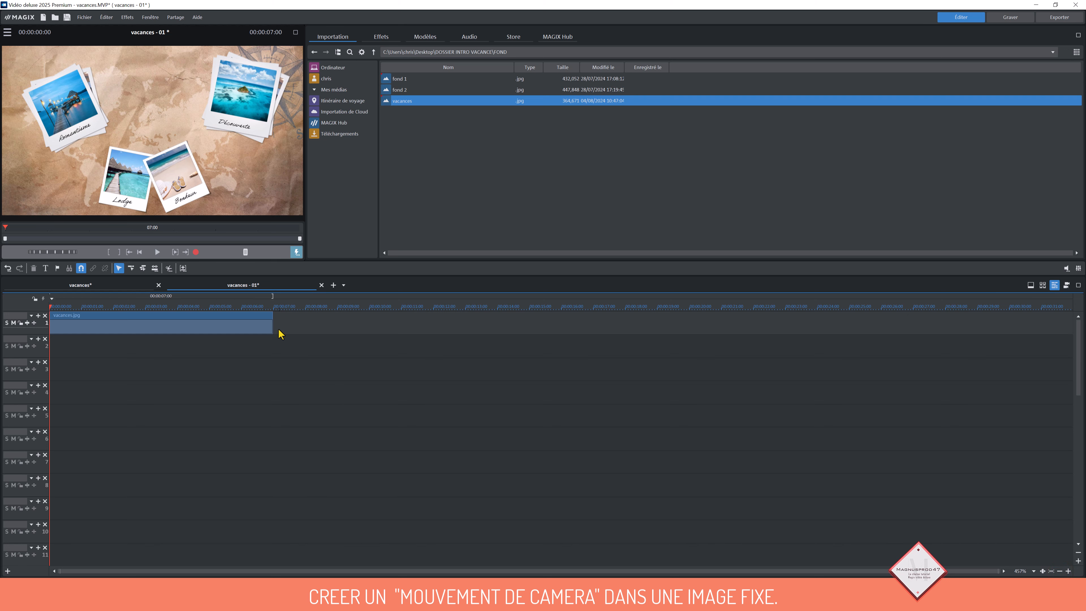
pyautogui.moveTo(271, 324); pyautogui.dragTo(687, 350)
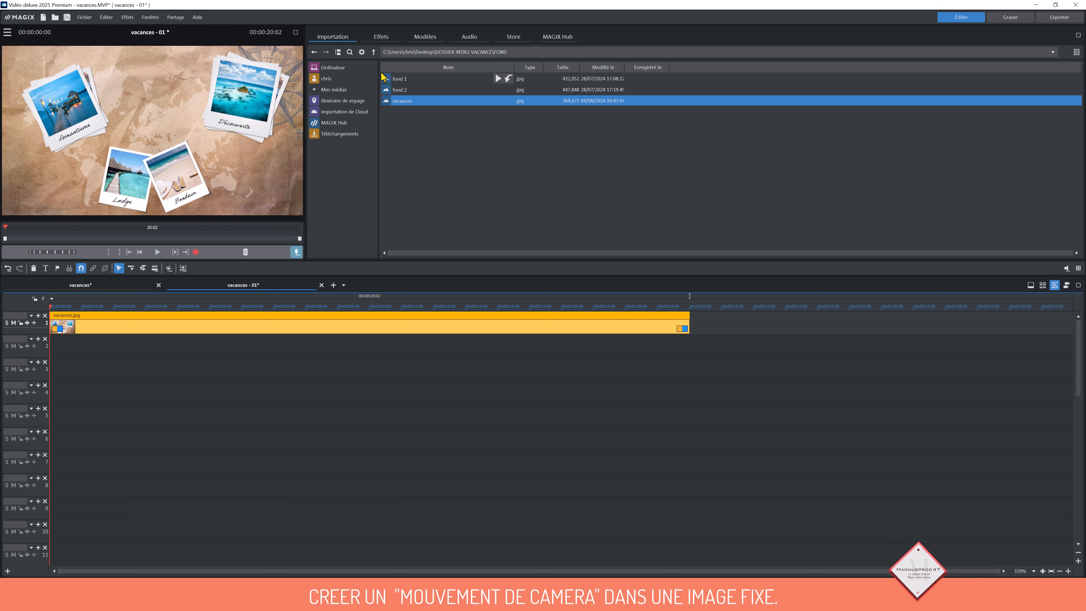
# Apply Taille/Position/Rotation to the vacances.jpg clip and display its keyframe timeline
pyautogui.click(380, 39)
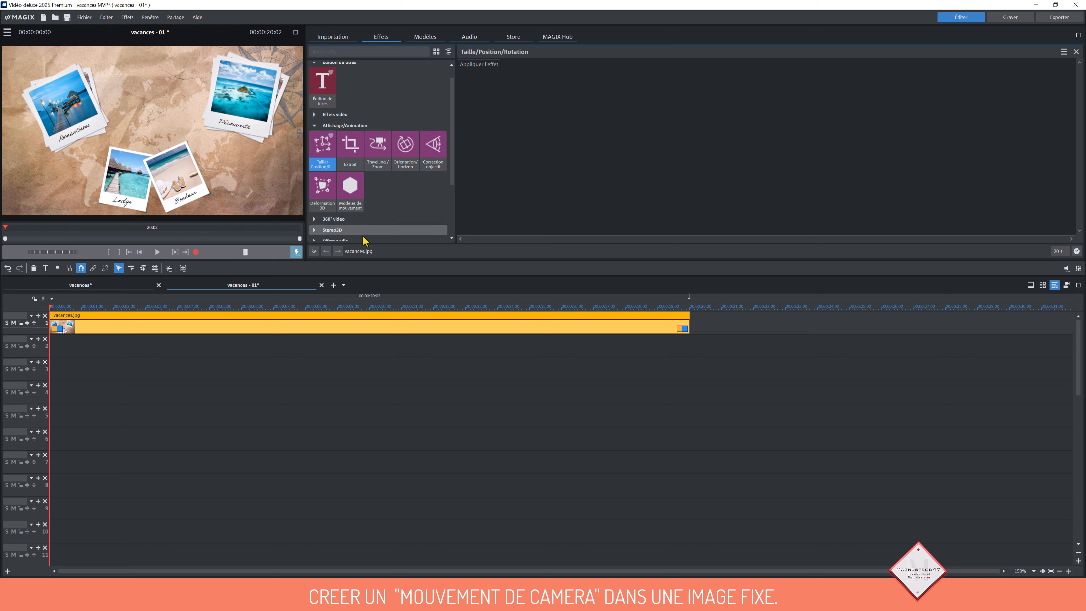
pyautogui.click(320, 154)
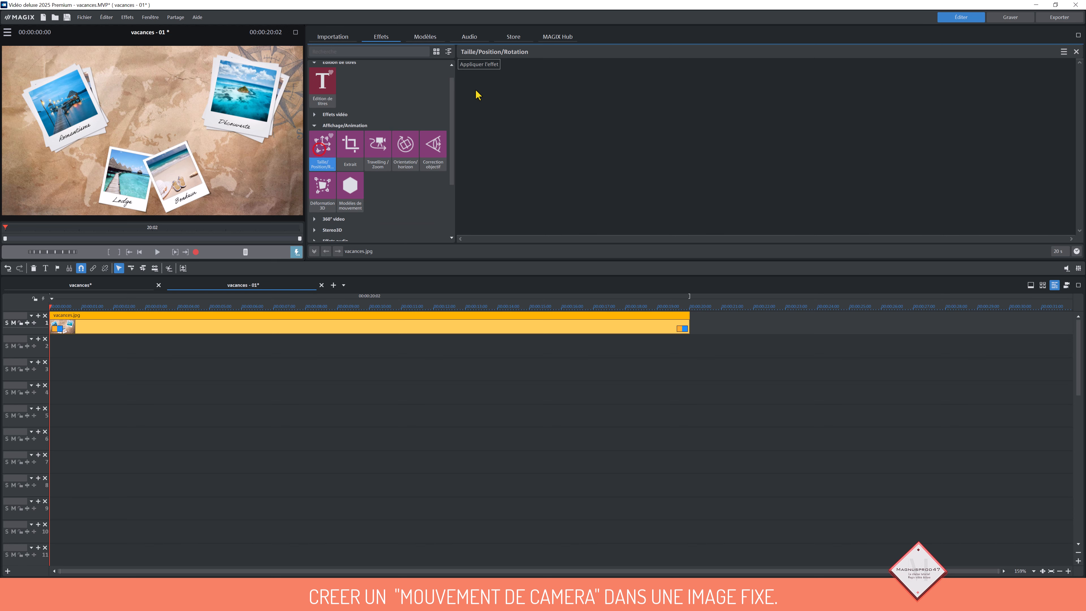
pyautogui.click(479, 65)
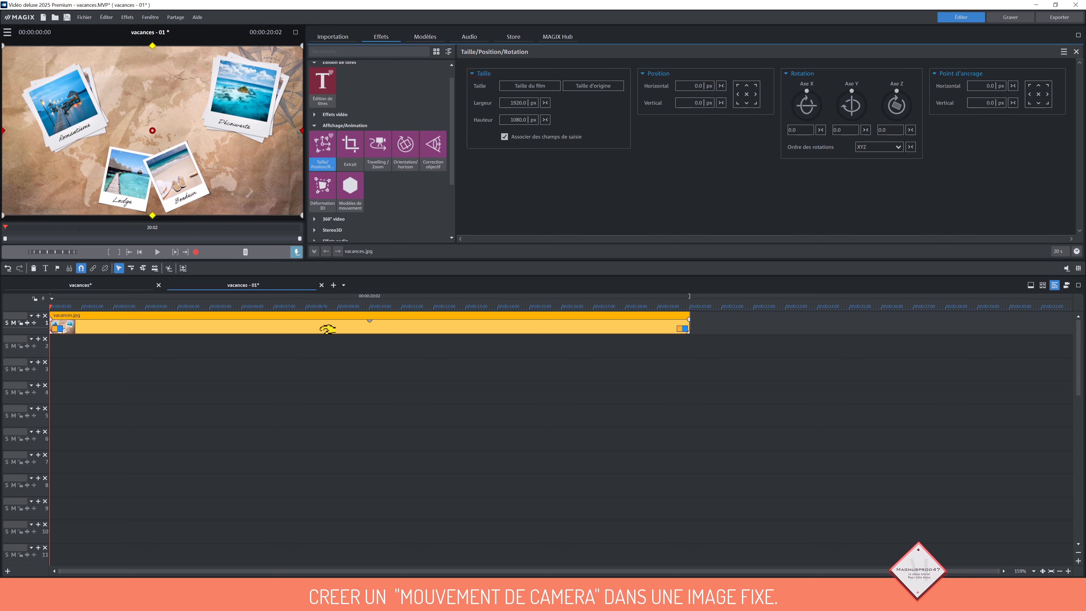
pyautogui.click(315, 252)
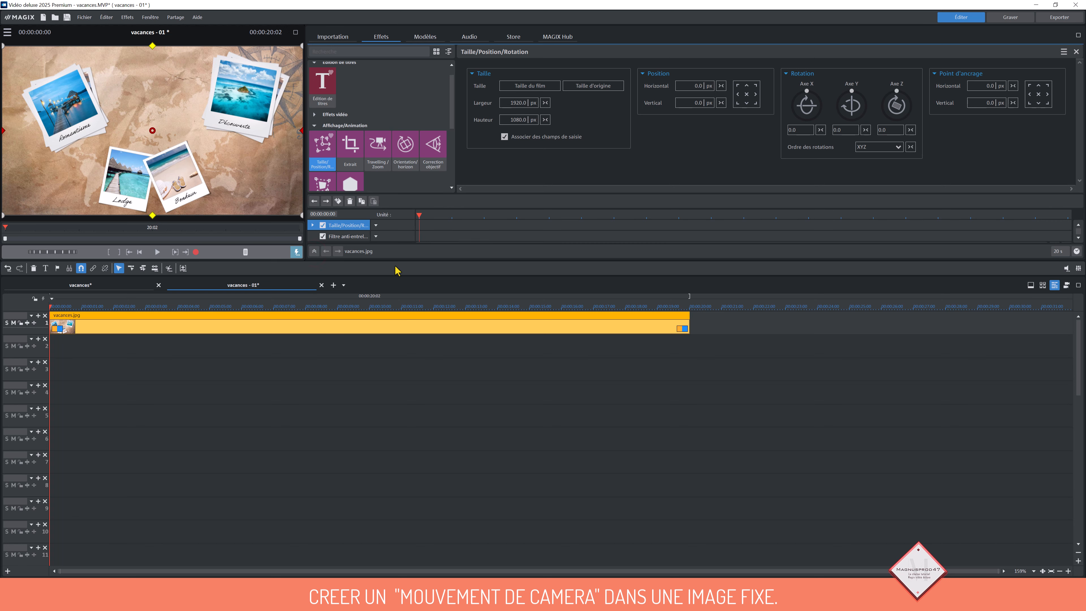
# At the start of the vacances.jpg clip, set the width to 3441 px and the position to 653 px horizontal, -86 px vertical
pyautogui.click(513, 103)
pyautogui.write('3441')
pyautogui.press('Return')
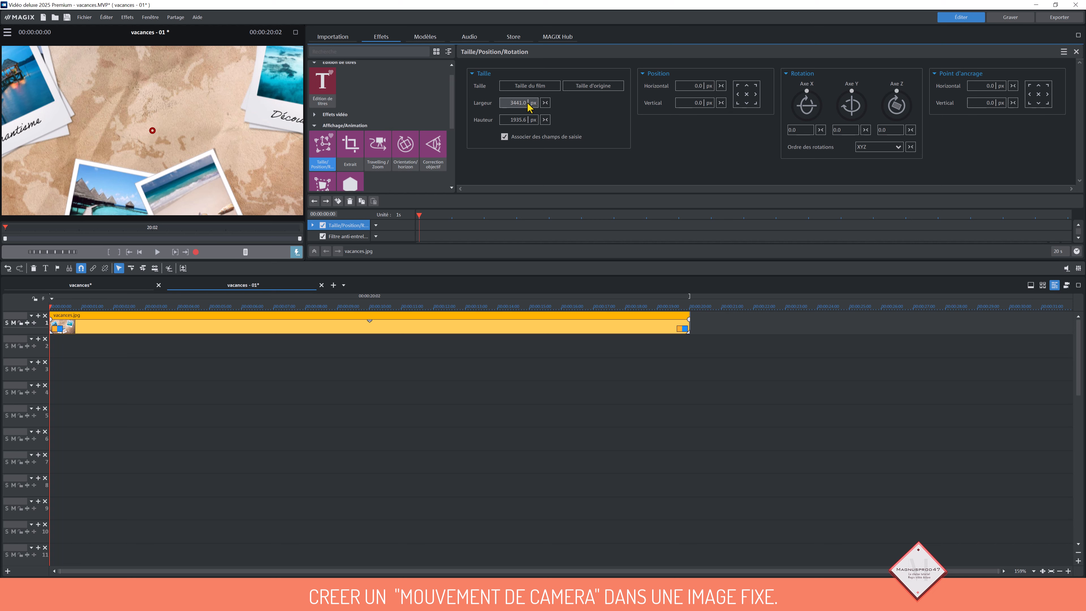
pyautogui.click(691, 86)
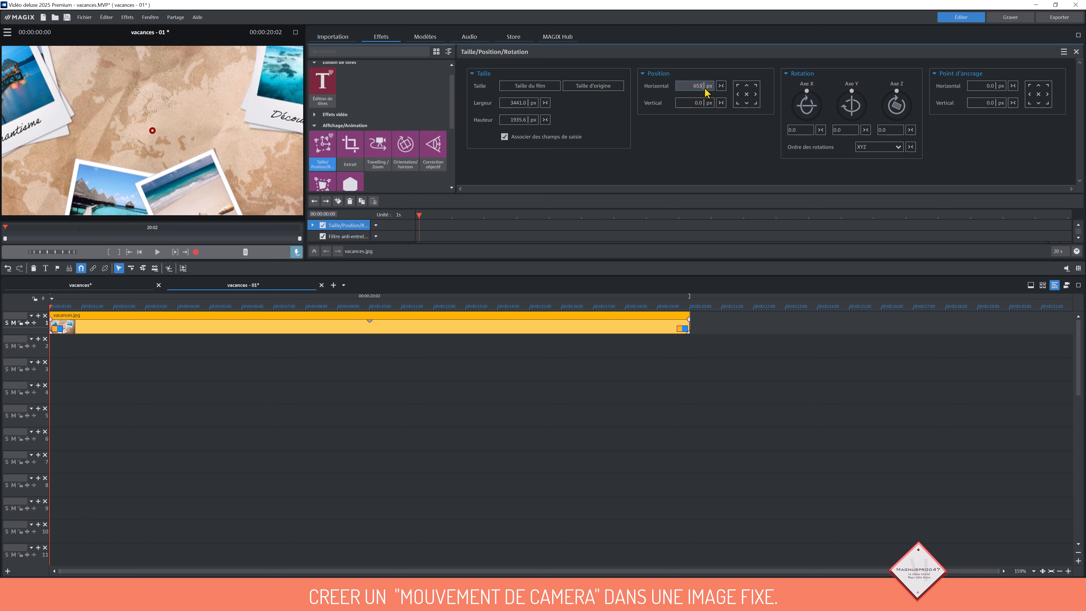
pyautogui.press('Return')
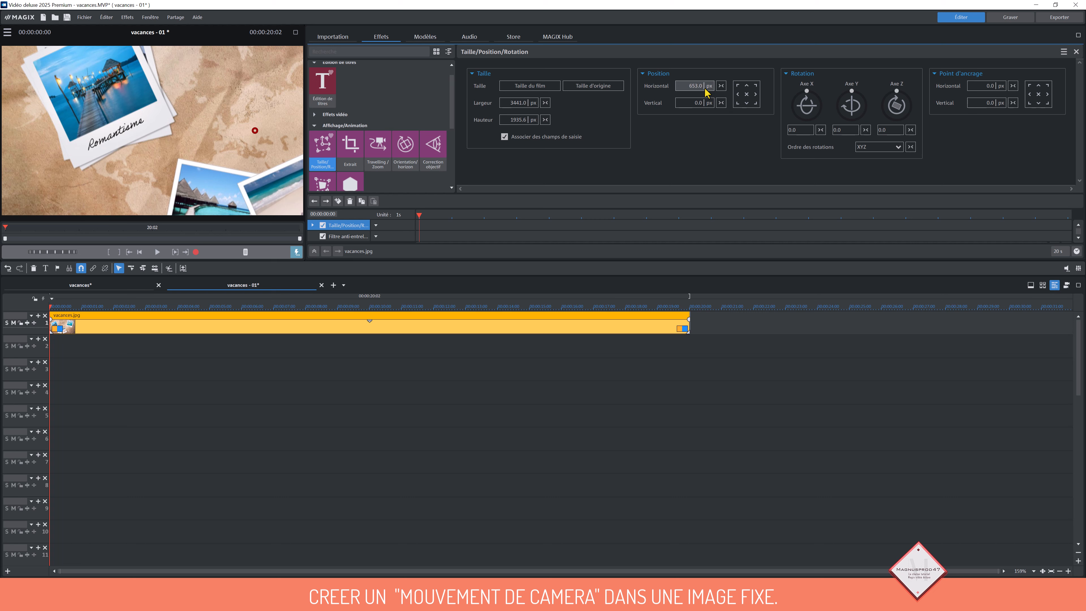
pyautogui.click(703, 105)
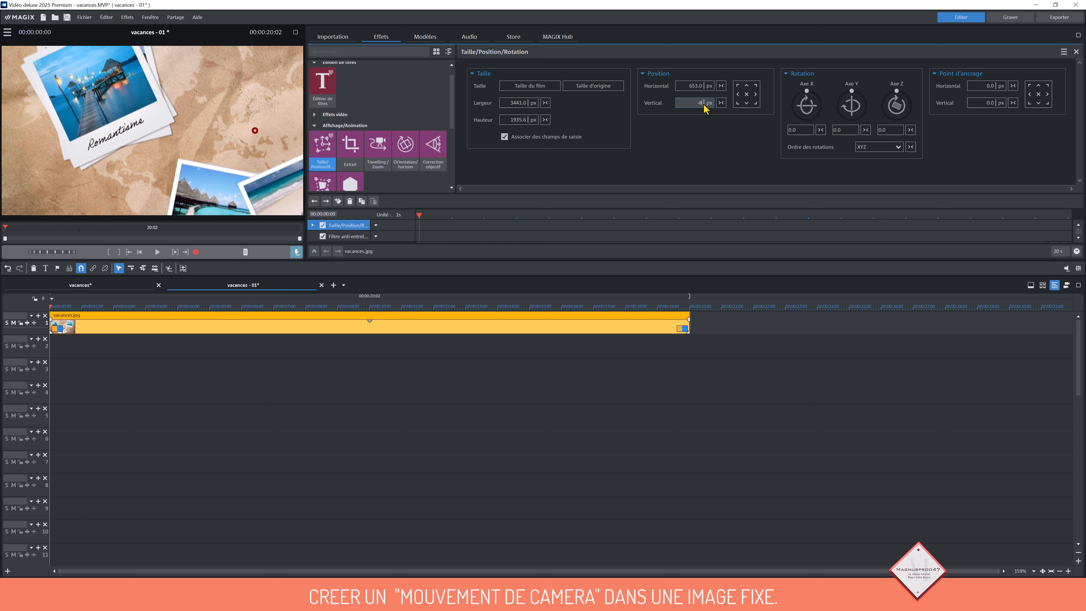
pyautogui.press('Return')
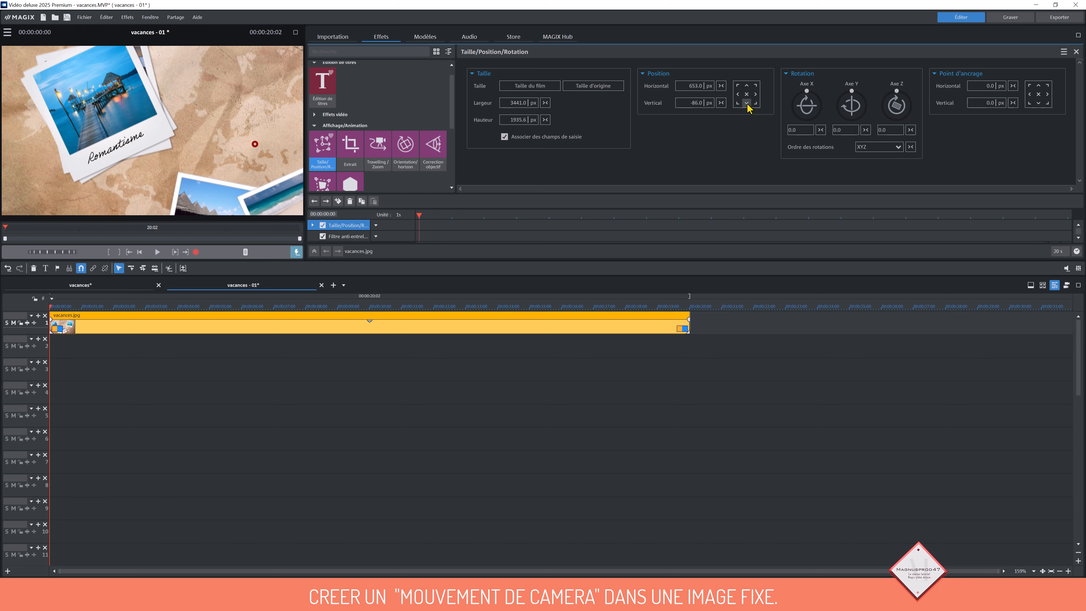
# Set the clip's starting rotation to 6 on the X axis, -5 on the Y axis and -11 on the Z axis
pyautogui.click(804, 130)
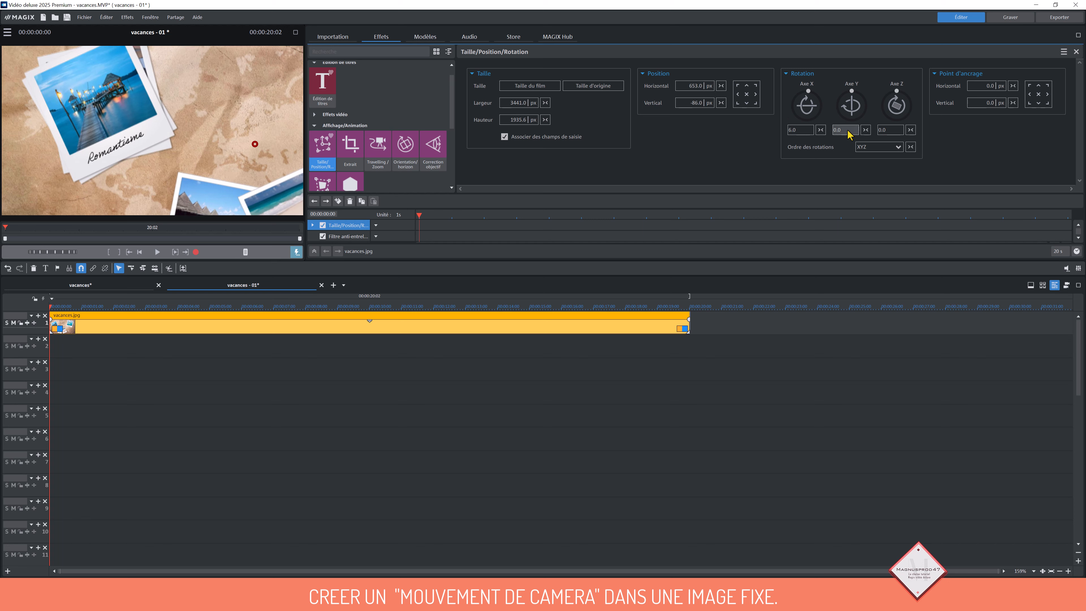
pyautogui.click(837, 130)
pyautogui.press('Return')
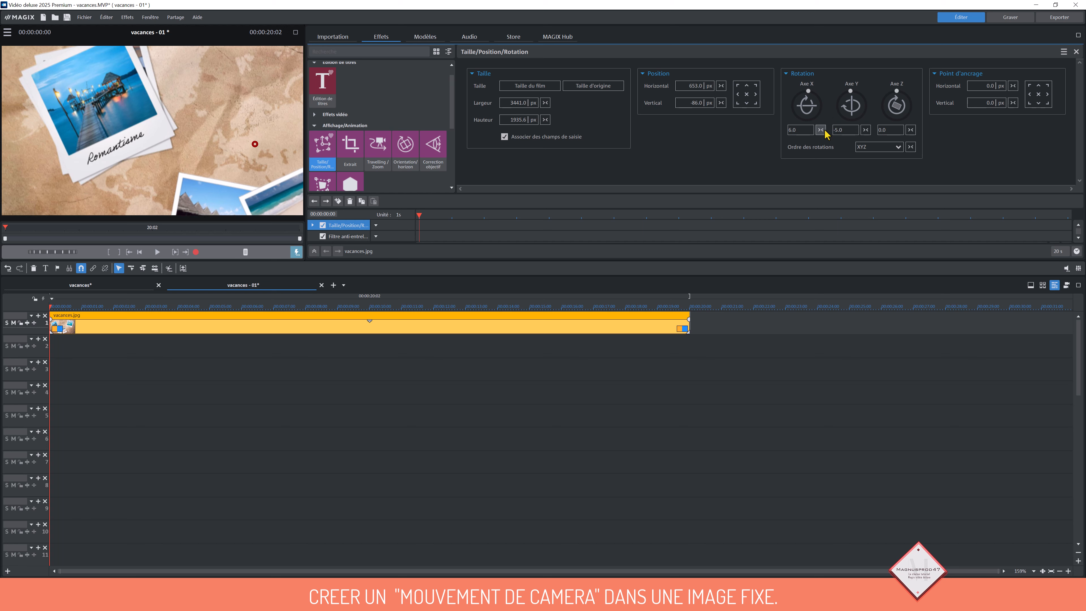
pyautogui.click(885, 129)
pyautogui.write('15')
pyautogui.press('Return')
pyautogui.click(880, 132)
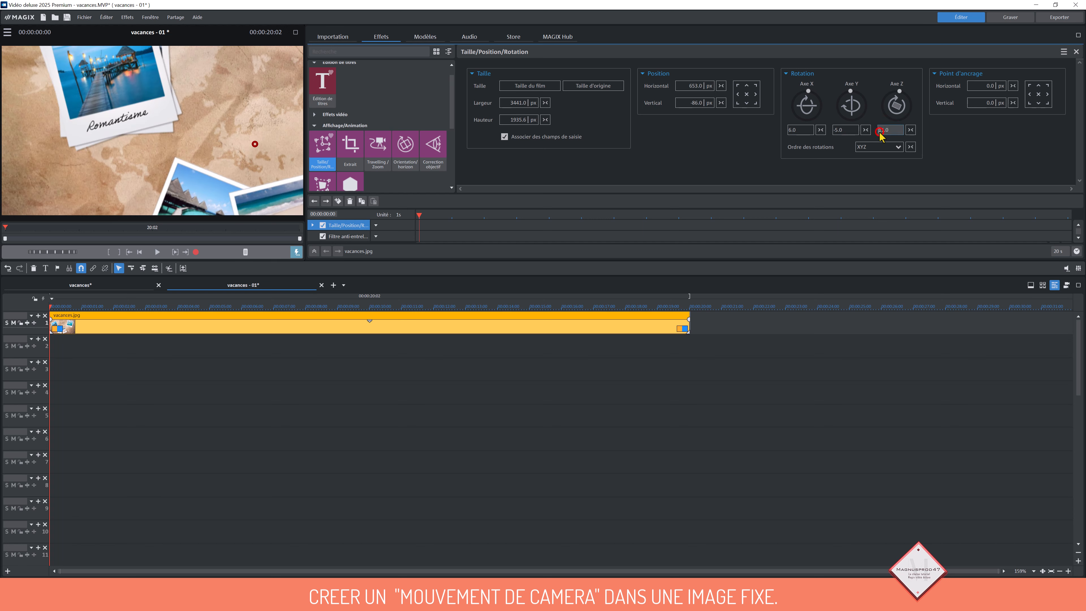
pyautogui.write('-11')
pyautogui.press('Return')
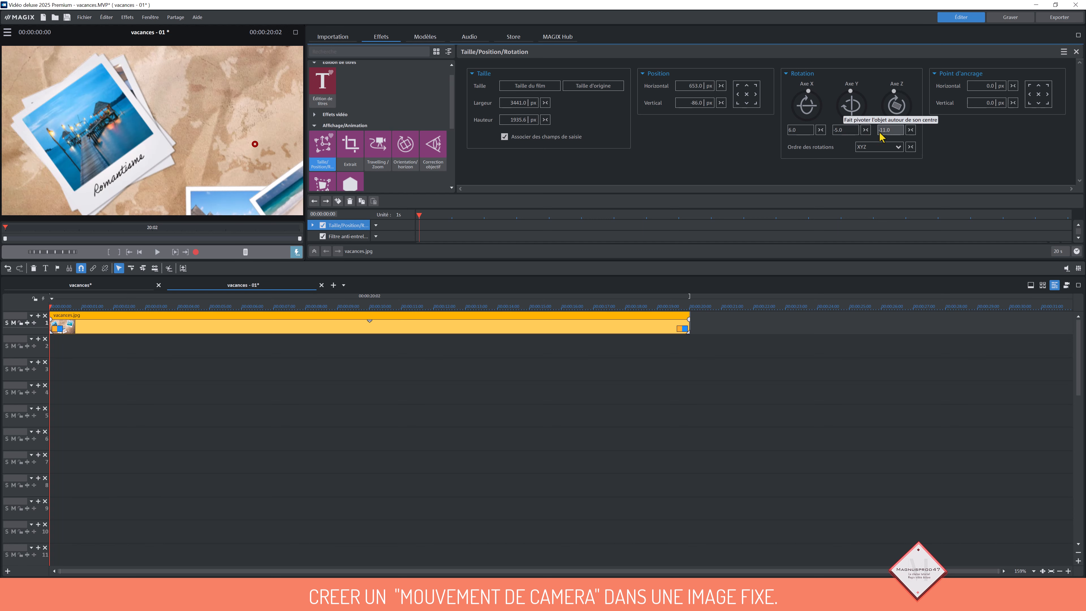
# Add a Taille/Position/Rotation keyframe at the clip's start and paste a copy of it at 2 seconds
pyautogui.click(338, 200)
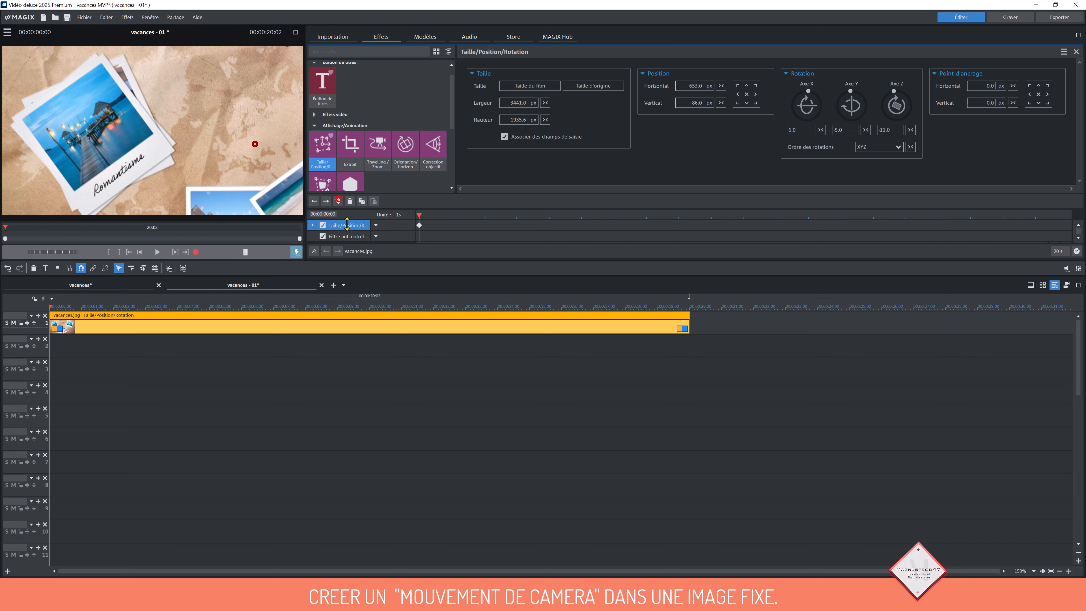
pyautogui.click(484, 218)
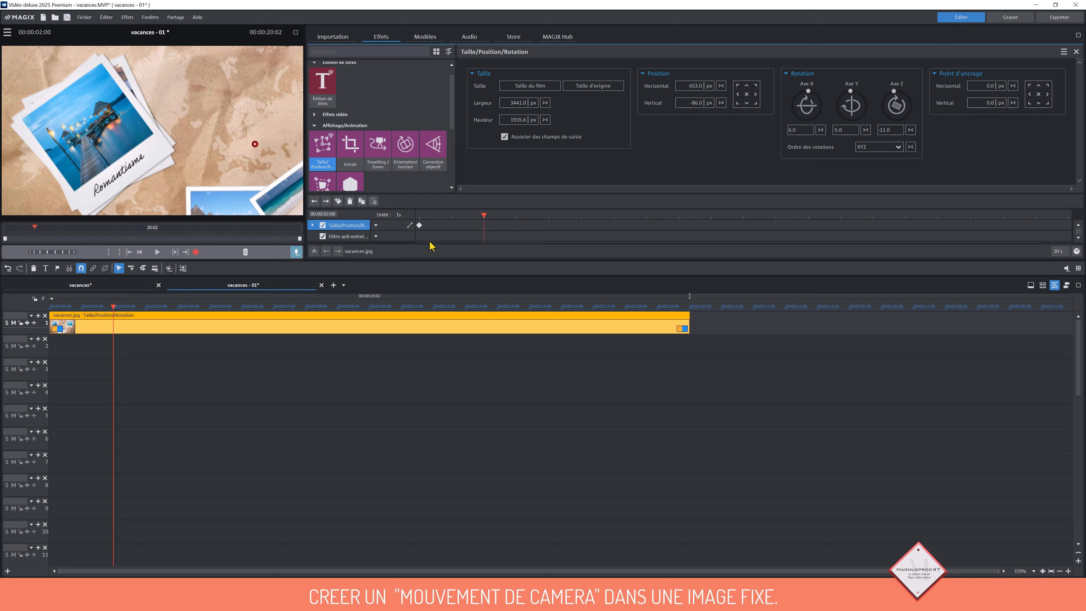
pyautogui.click(419, 225)
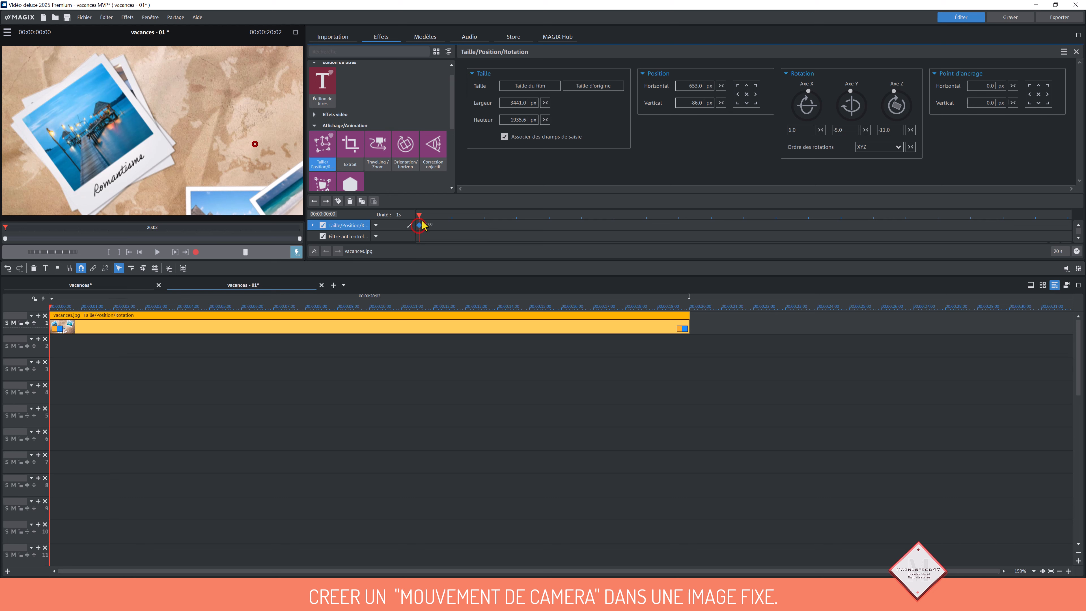
pyautogui.click(363, 204)
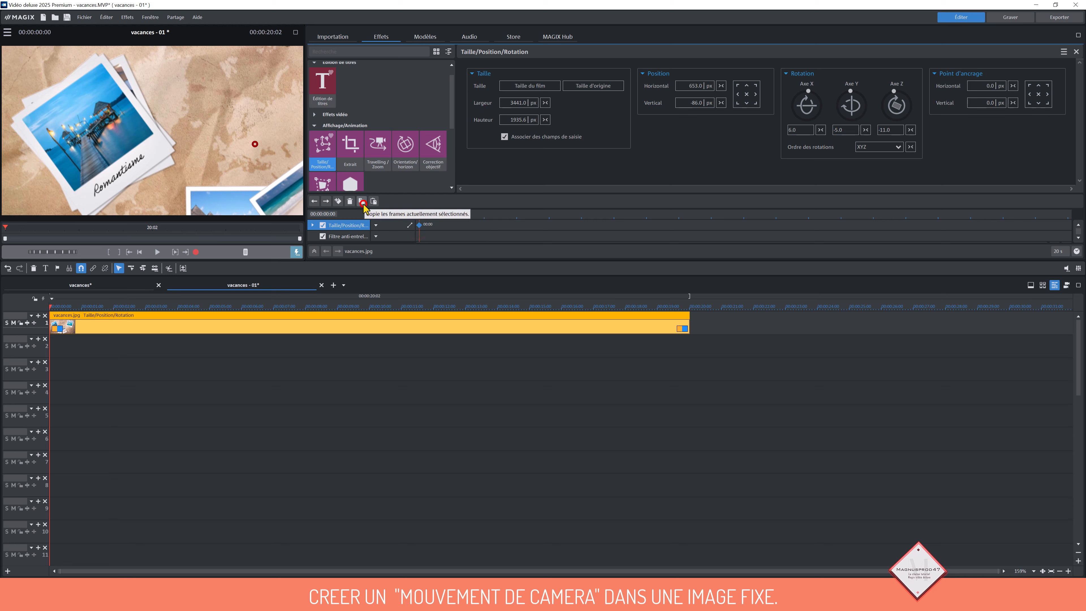
pyautogui.click(484, 218)
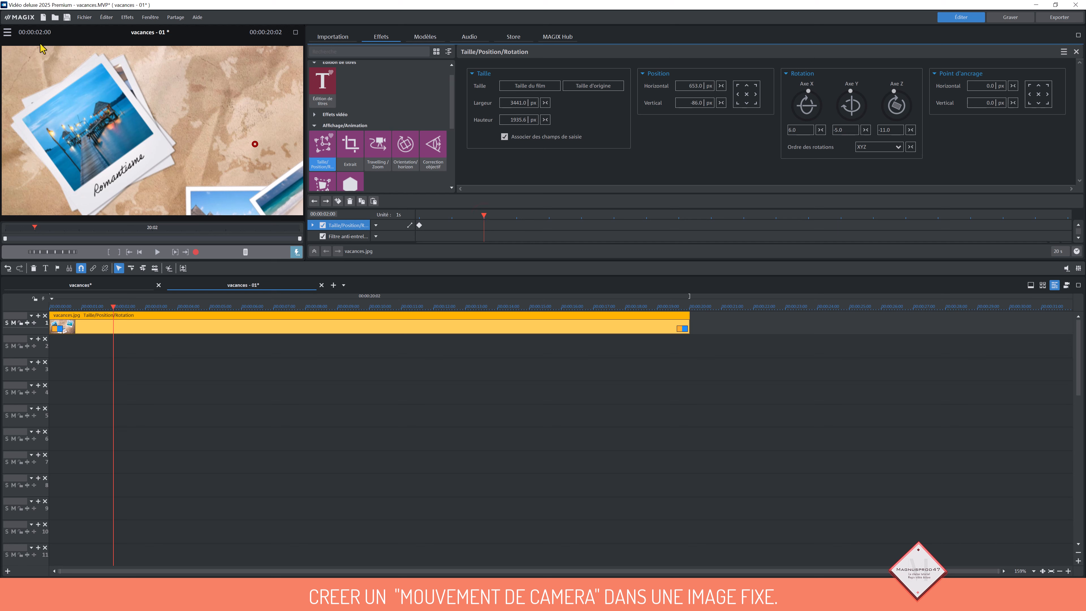
pyautogui.click(373, 202)
# At 4 seconds, set the image width to 4419 px with linked proportions
pyautogui.click(549, 218)
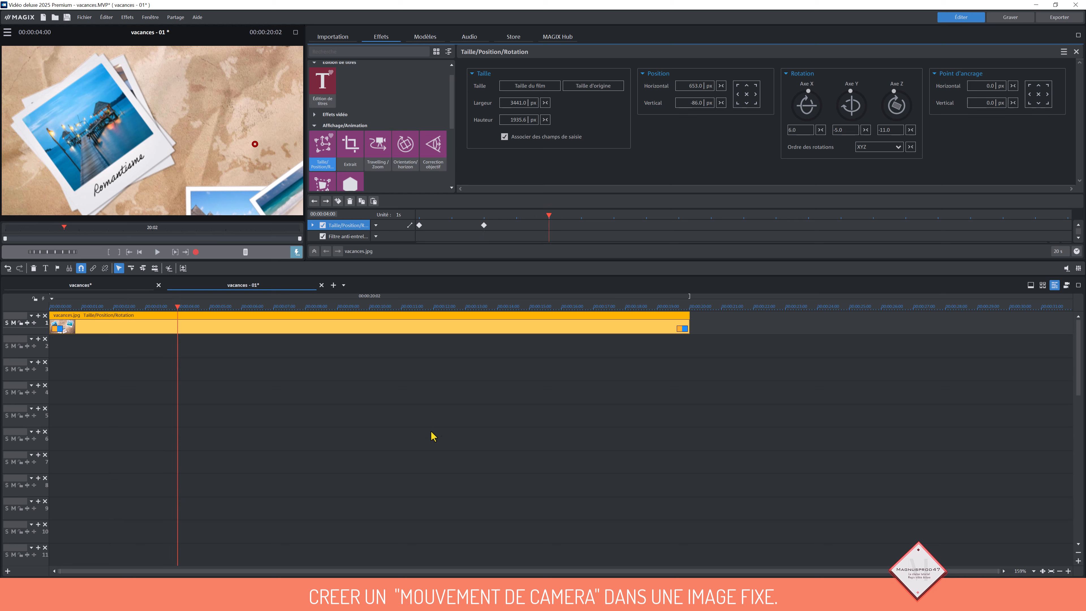
pyautogui.click(509, 103)
pyautogui.moveTo(518, 103); pyautogui.dragTo(530, 105)
pyautogui.write('4')
pyautogui.press('Return')
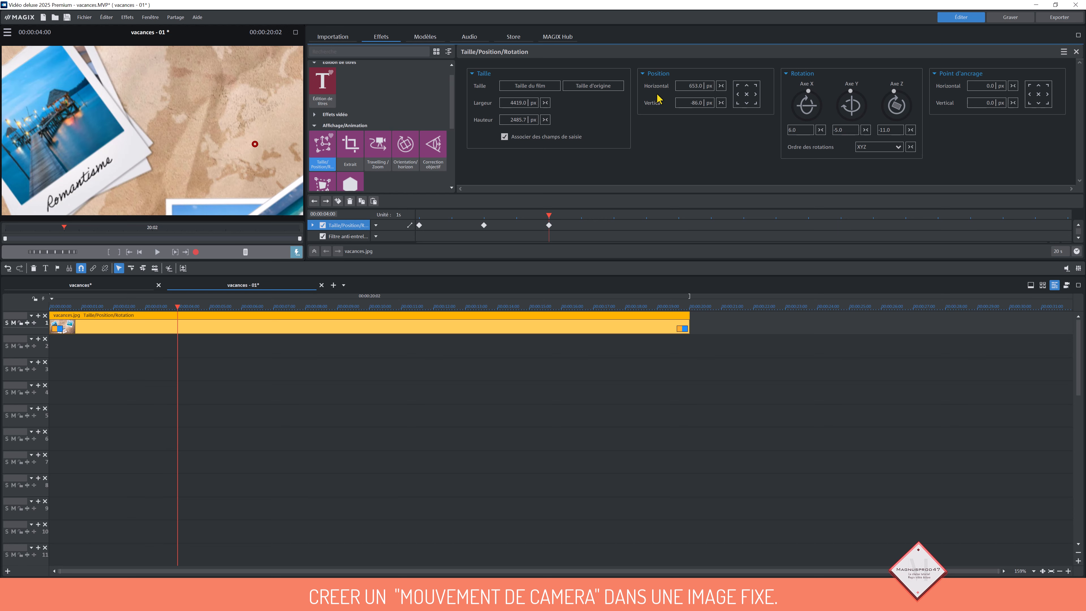
# Set the 4-second position to -45 px horizontal and 654 px vertical, and check the framing in the full-screen preview
pyautogui.moveTo(684, 86); pyautogui.dragTo(705, 90)
pyautogui.write('-4')
pyautogui.press('Return')
pyautogui.click(697, 87)
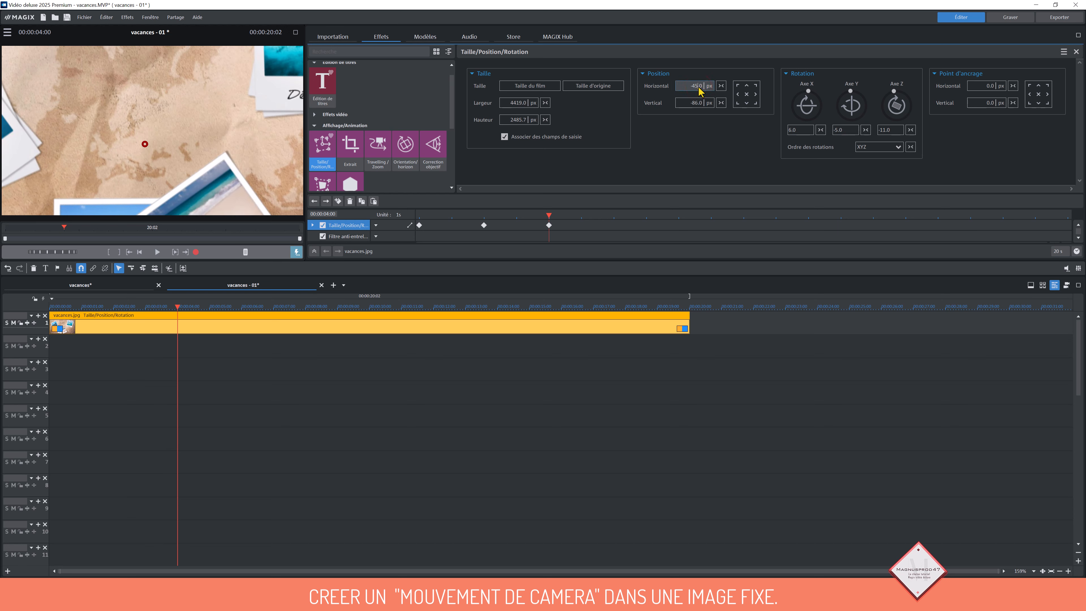
pyautogui.moveTo(687, 104); pyautogui.dragTo(710, 107)
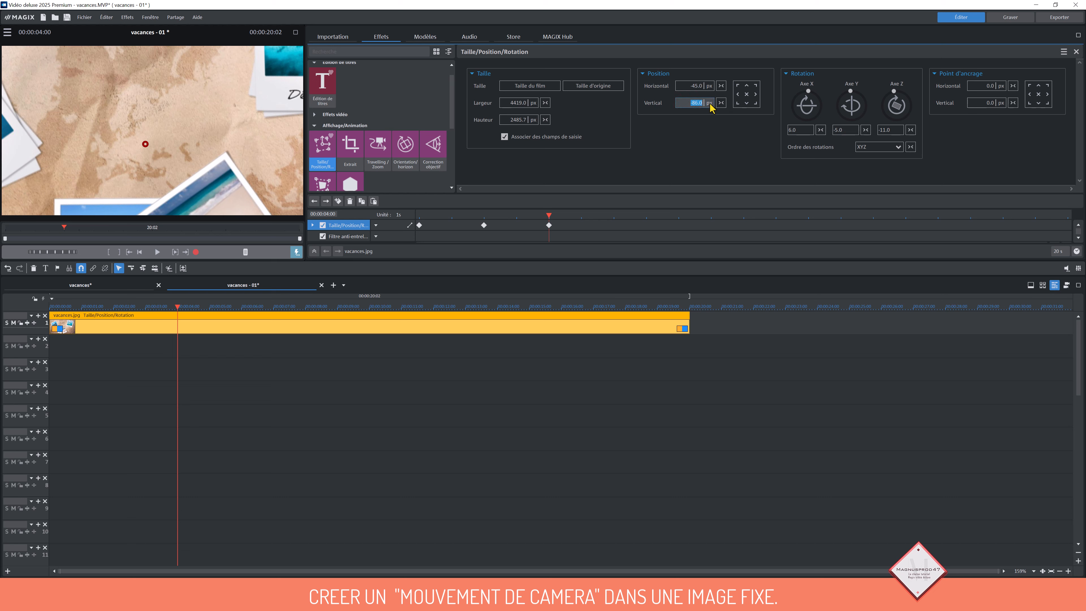
pyautogui.write('654')
pyautogui.press('Return')
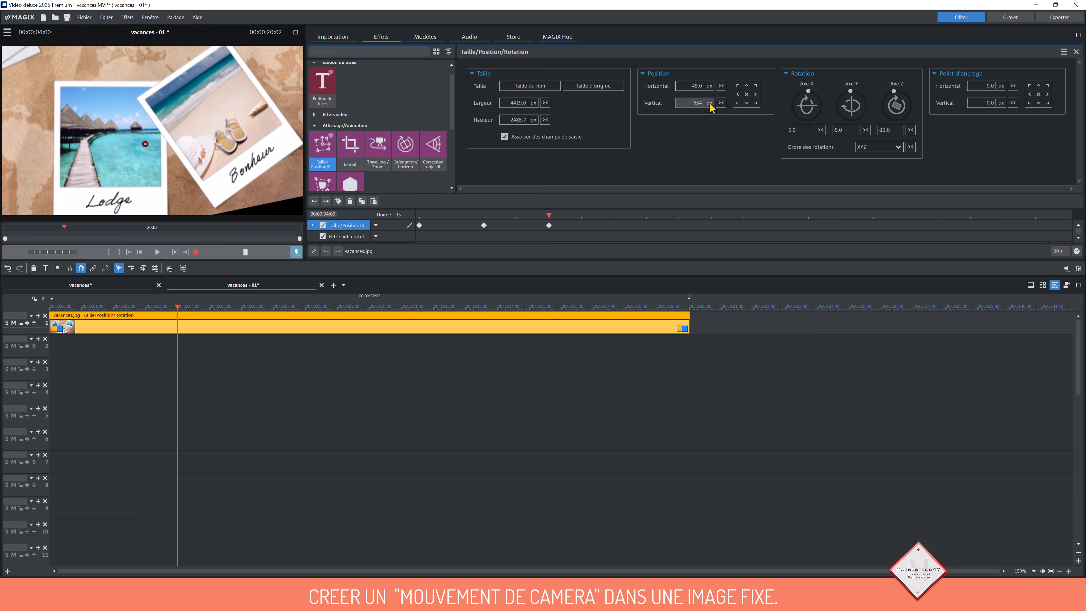
pyautogui.click(296, 32)
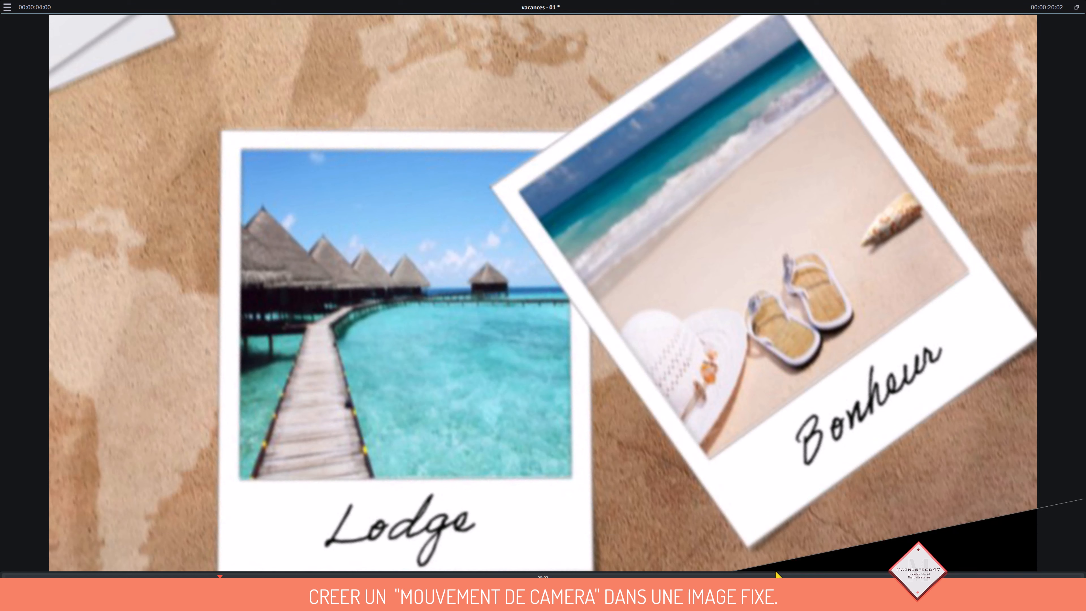
pyautogui.press('Escape')
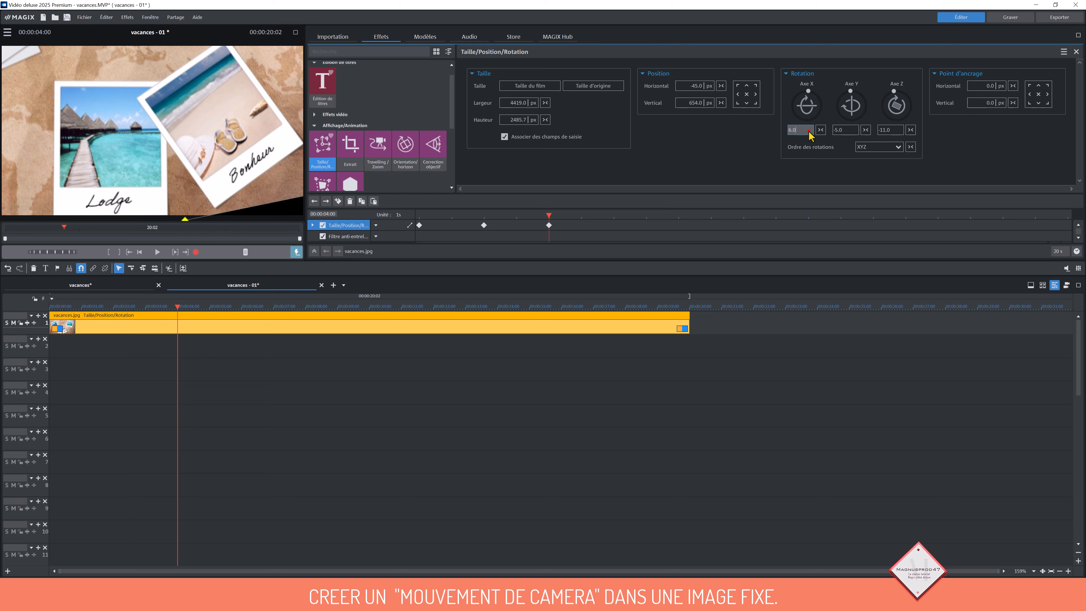
# Set the 4-second keyframe's rotation to 17 on the X axis, 5 on the Y axis and -1 on the Z axis
pyautogui.click(795, 129)
pyautogui.write('17')
pyautogui.press('Return')
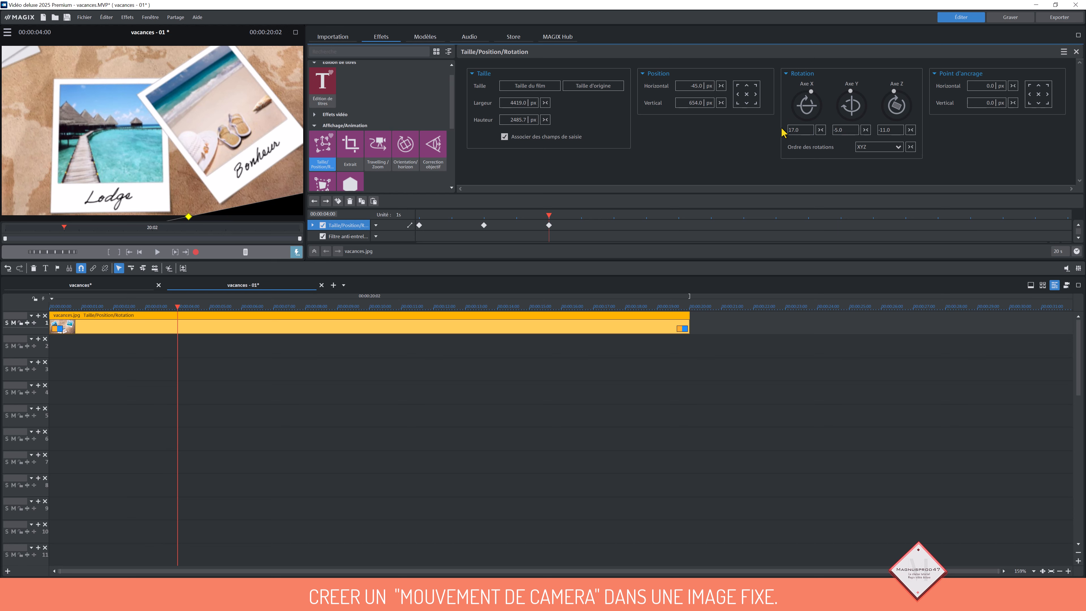
pyautogui.click(847, 131)
pyautogui.write('-')
pyautogui.press('Tab')
pyautogui.click(842, 131)
pyautogui.write('5')
pyautogui.press('Return')
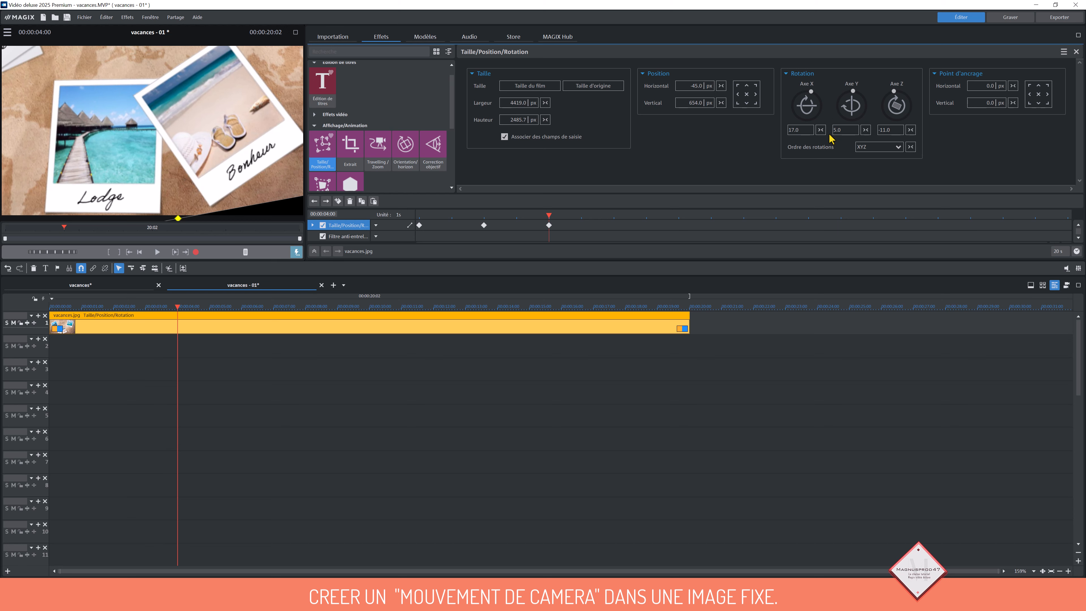
pyautogui.click(879, 131)
pyautogui.write('-1')
pyautogui.press('Return')
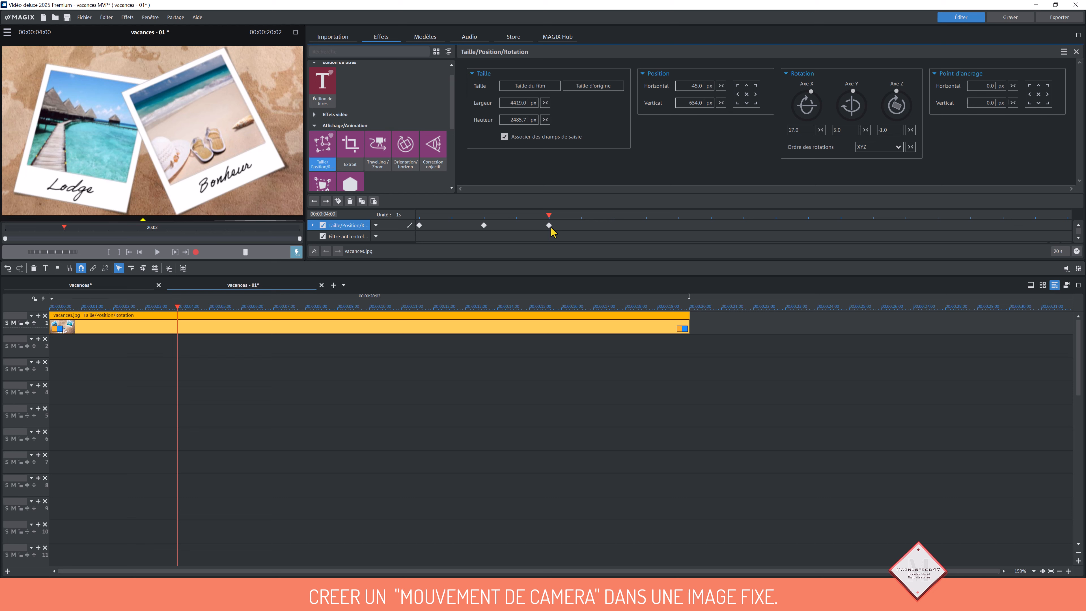
# Copy the 4-second keyframe and paste it at 6 seconds
pyautogui.click(614, 217)
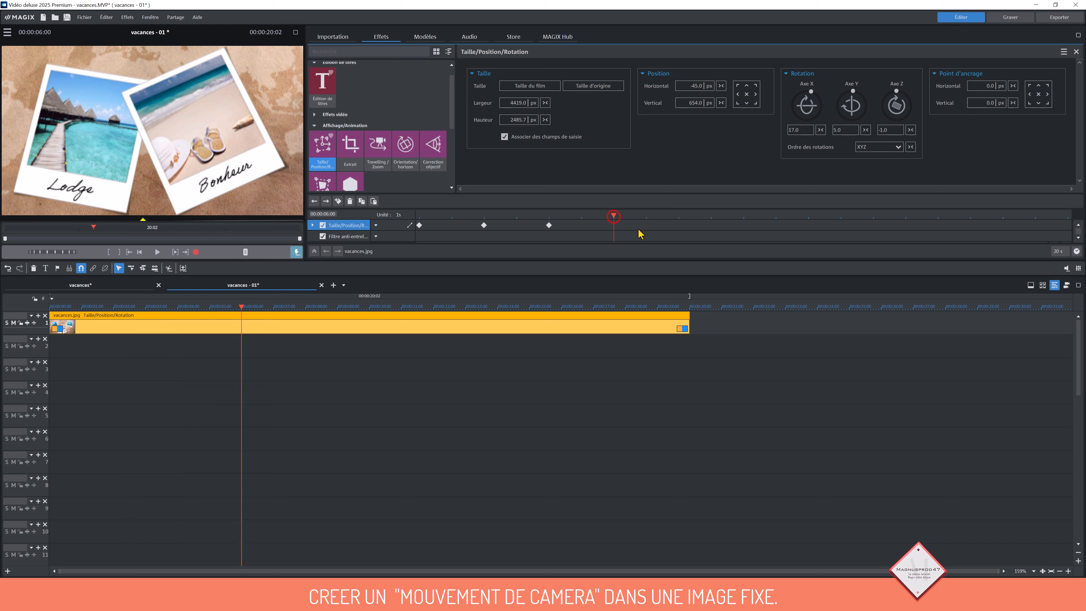
pyautogui.click(551, 225)
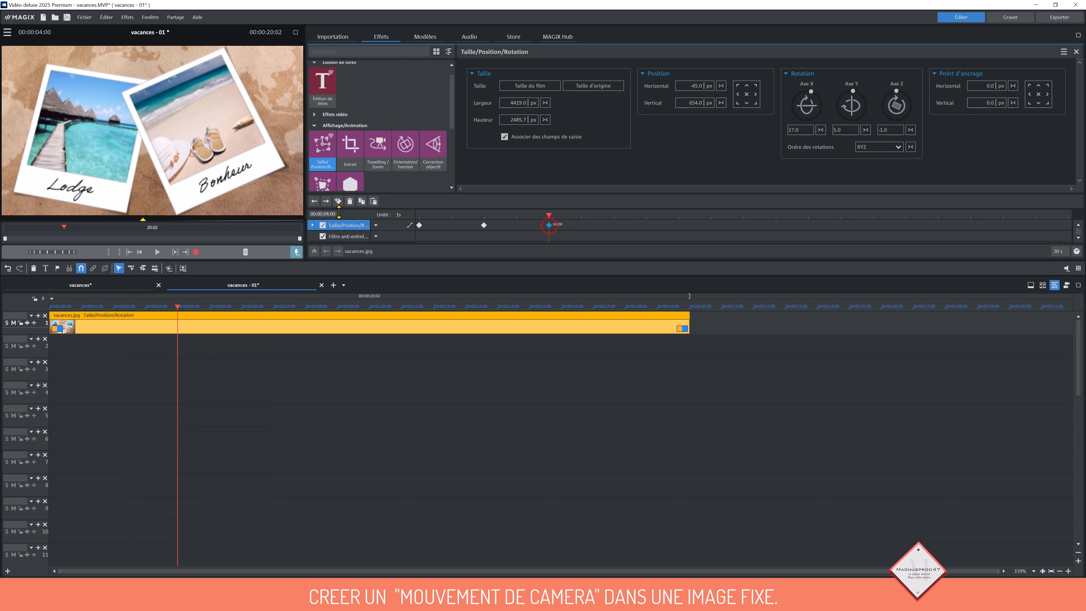
pyautogui.click(614, 218)
pyautogui.click(373, 201)
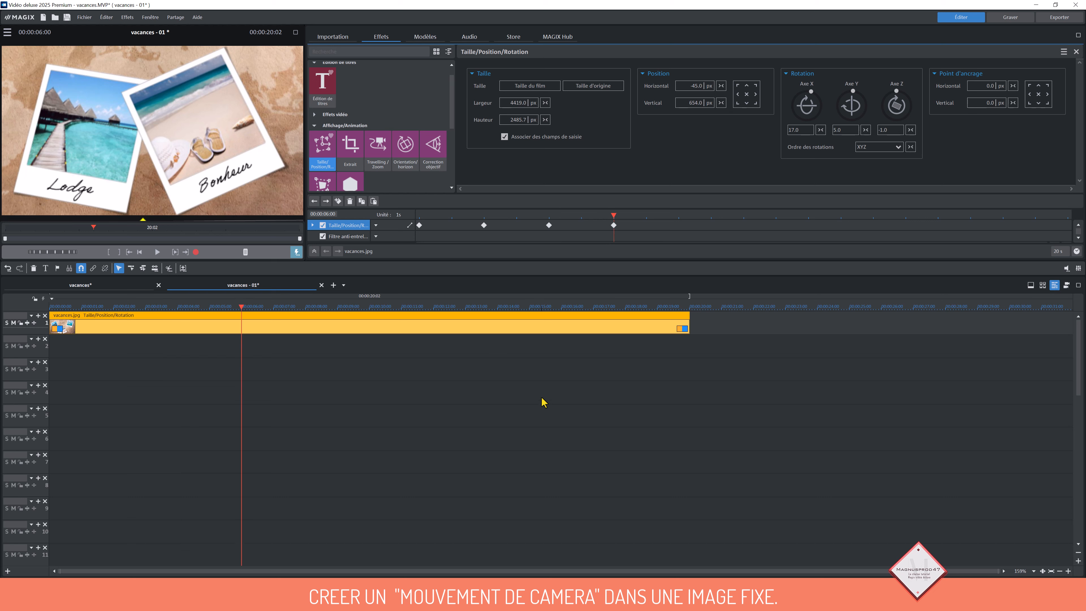
# At 8 seconds, set the image width to 4335 px with linked proportions
pyautogui.click(677, 216)
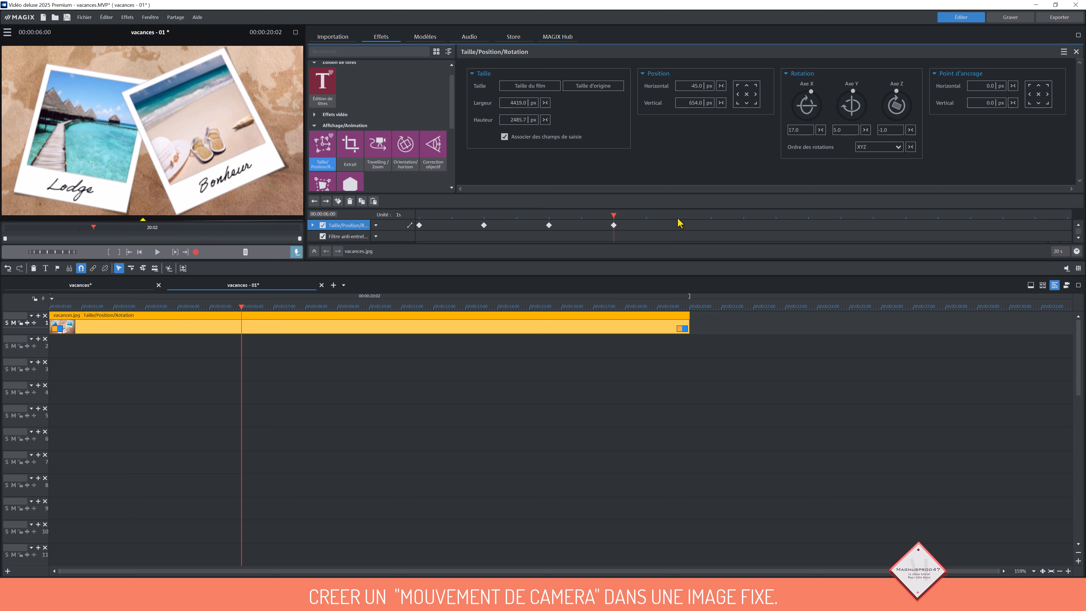
pyautogui.click(507, 105)
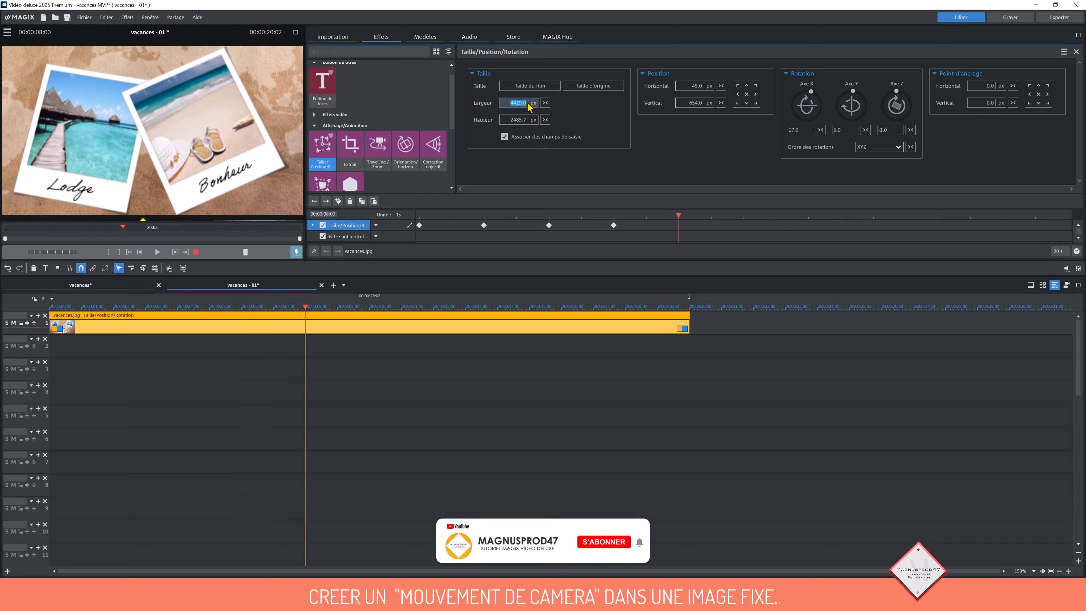
pyautogui.write('433')
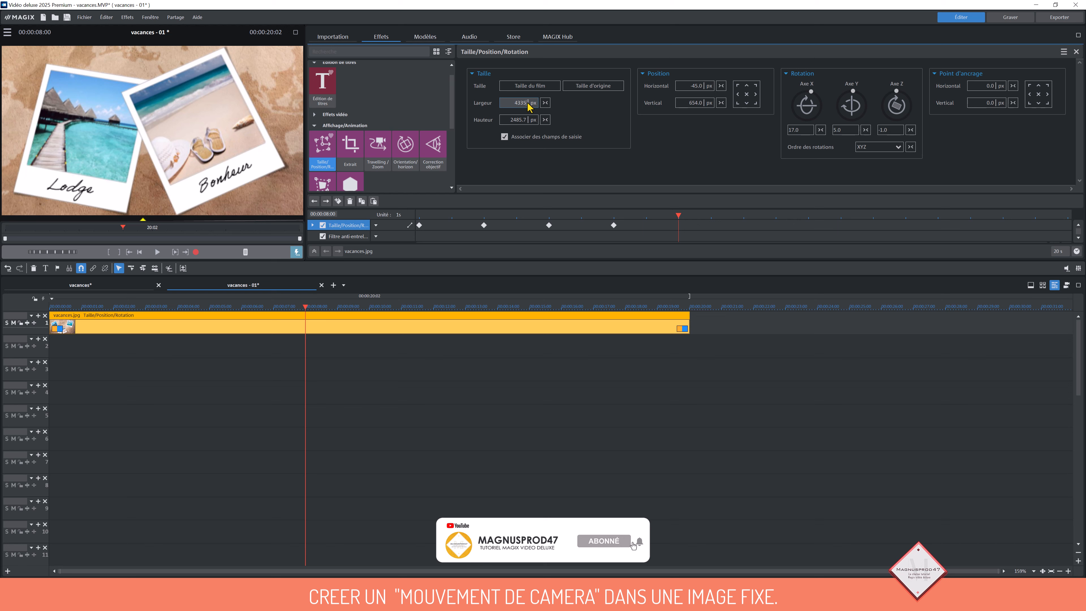
pyautogui.write('5')
pyautogui.press('Return')
# Set the 8-second keyframe's position to -1135 px horizontal and 204 px vertical
pyautogui.click(697, 86)
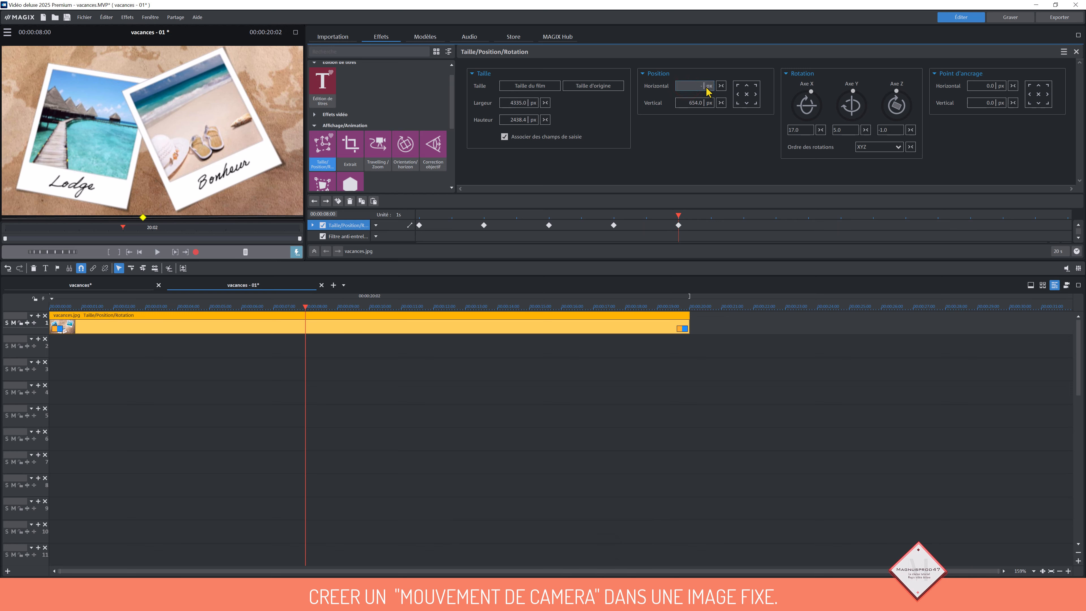
pyautogui.write('-1135')
pyautogui.press('Return')
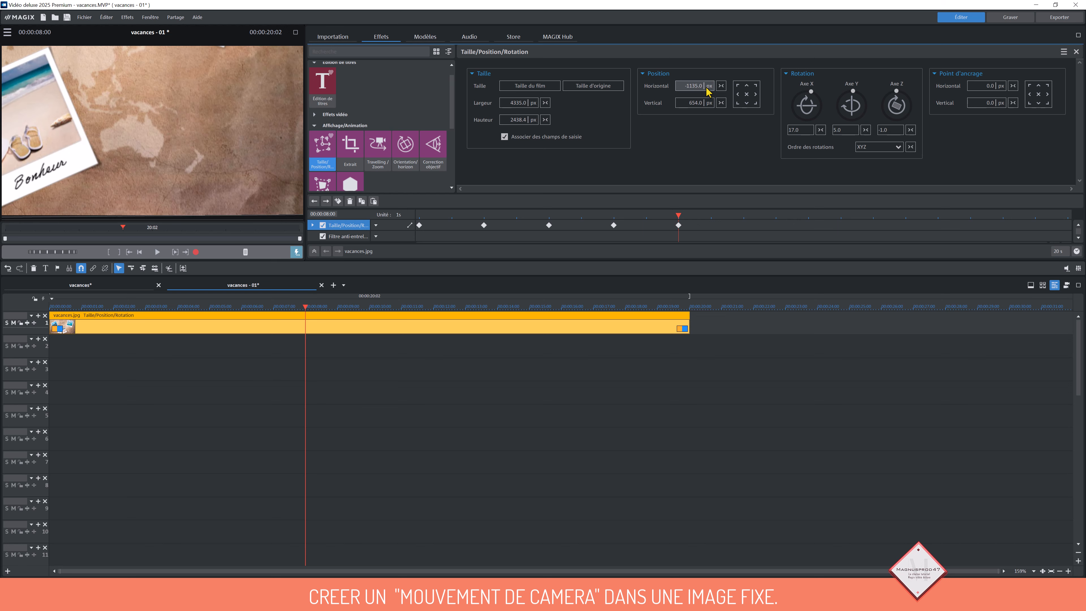
pyautogui.click(689, 104)
pyautogui.moveTo(688, 105); pyautogui.dragTo(704, 110)
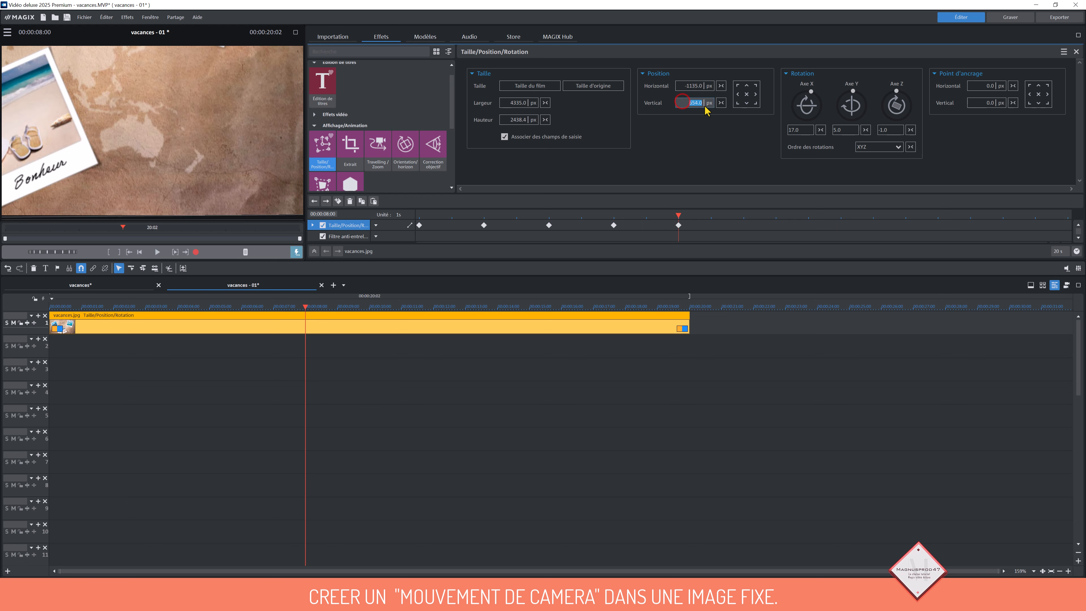
pyautogui.write('204')
pyautogui.press('Return')
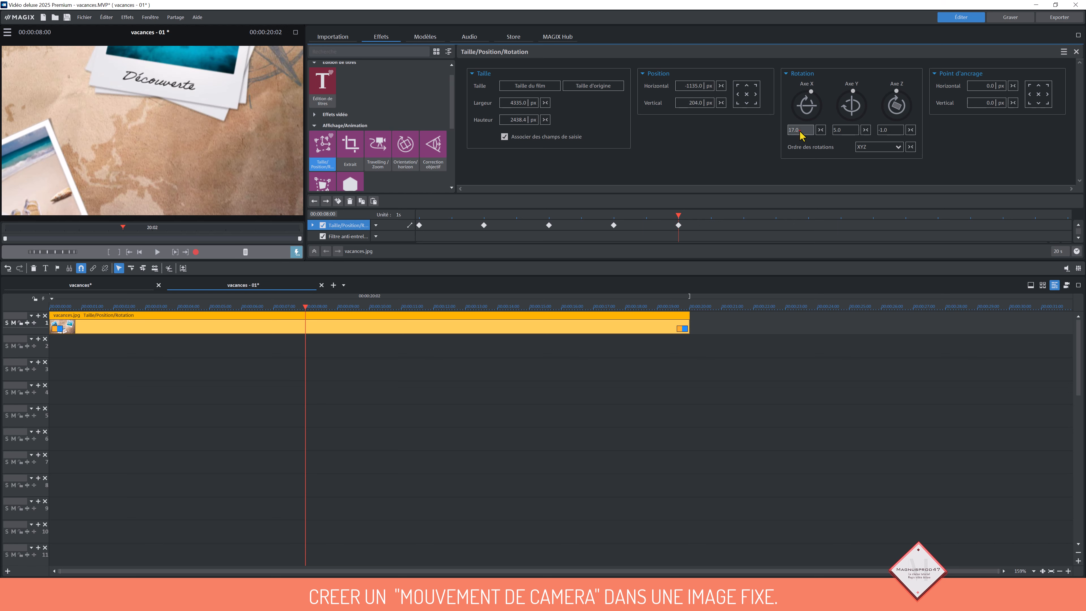
# Set the 8-second keyframe's rotation to 16 on X, 15 on Y and 22 on Z, and paste a copy of the keyframe at 10 seconds
pyautogui.moveTo(810, 130); pyautogui.dragTo(789, 135)
pyautogui.press('Return')
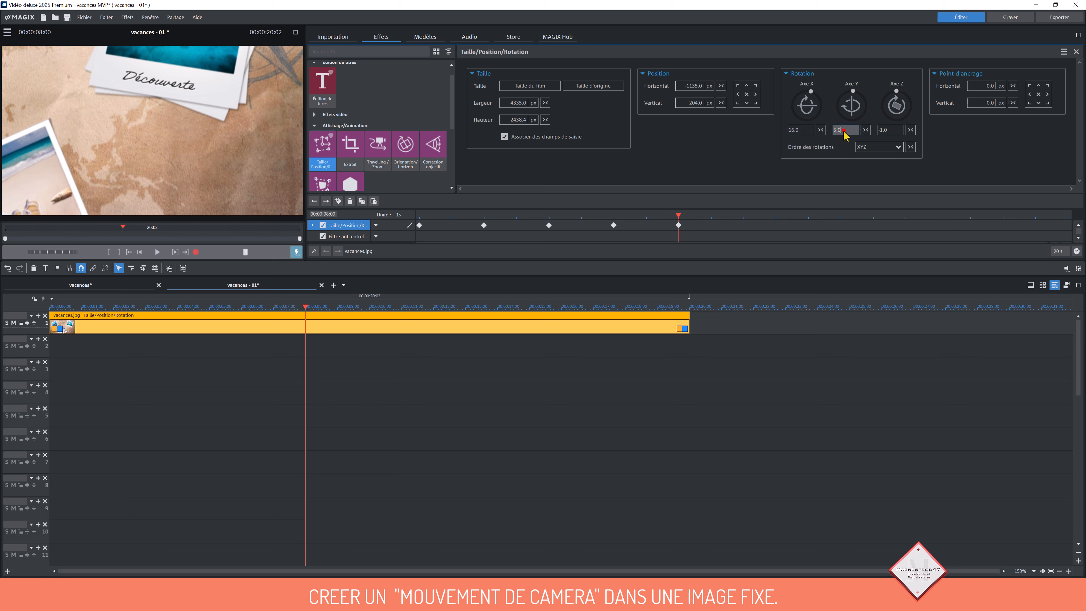
pyautogui.moveTo(843, 131); pyautogui.dragTo(827, 131)
pyautogui.press('Return')
pyautogui.click(898, 130)
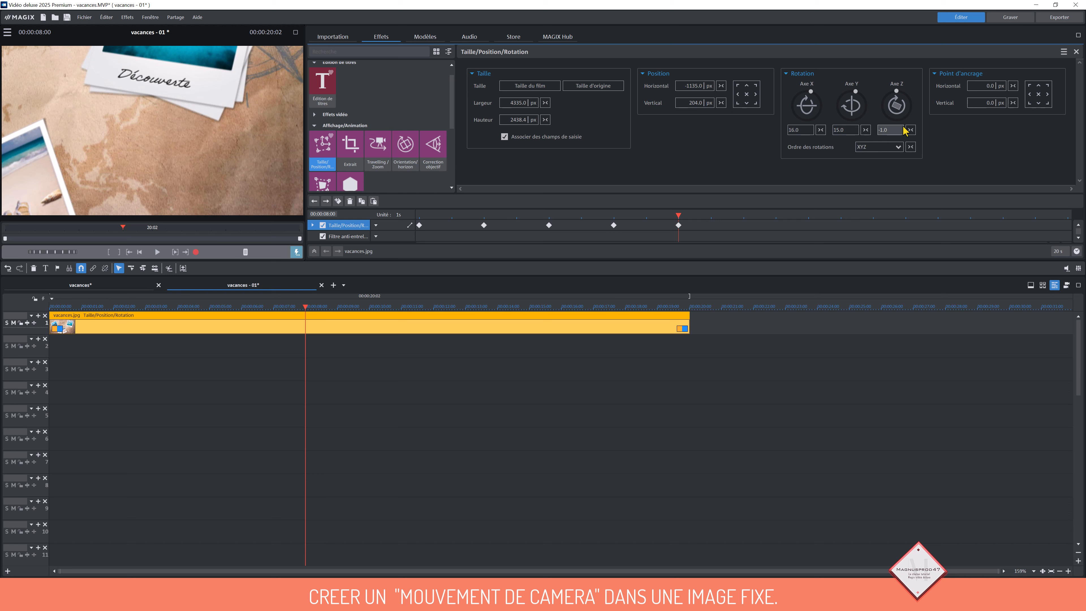
pyautogui.click(898, 130)
pyautogui.press('Return')
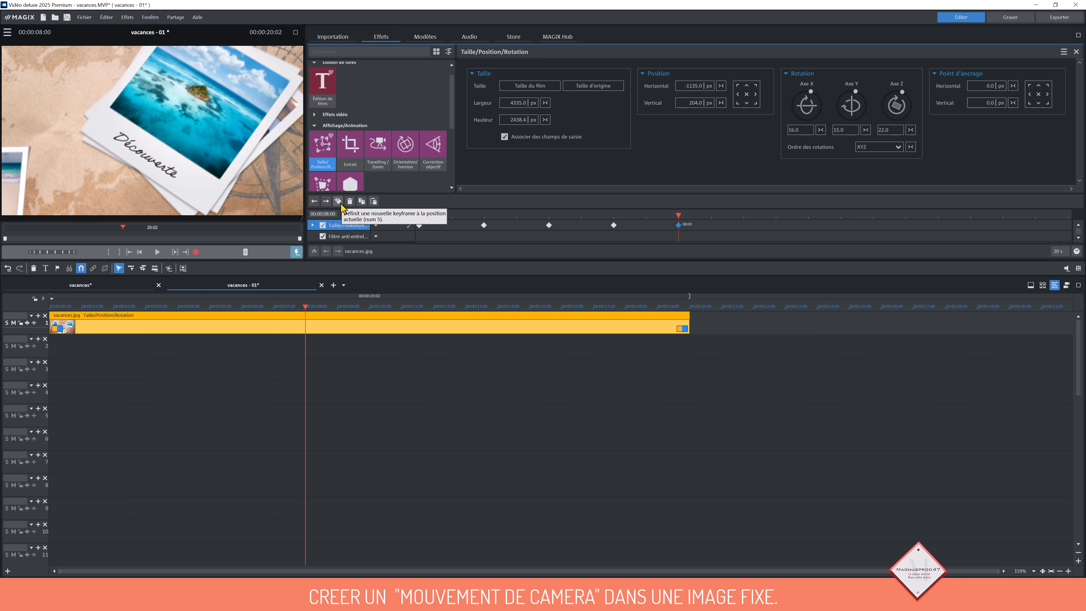
pyautogui.click(745, 223)
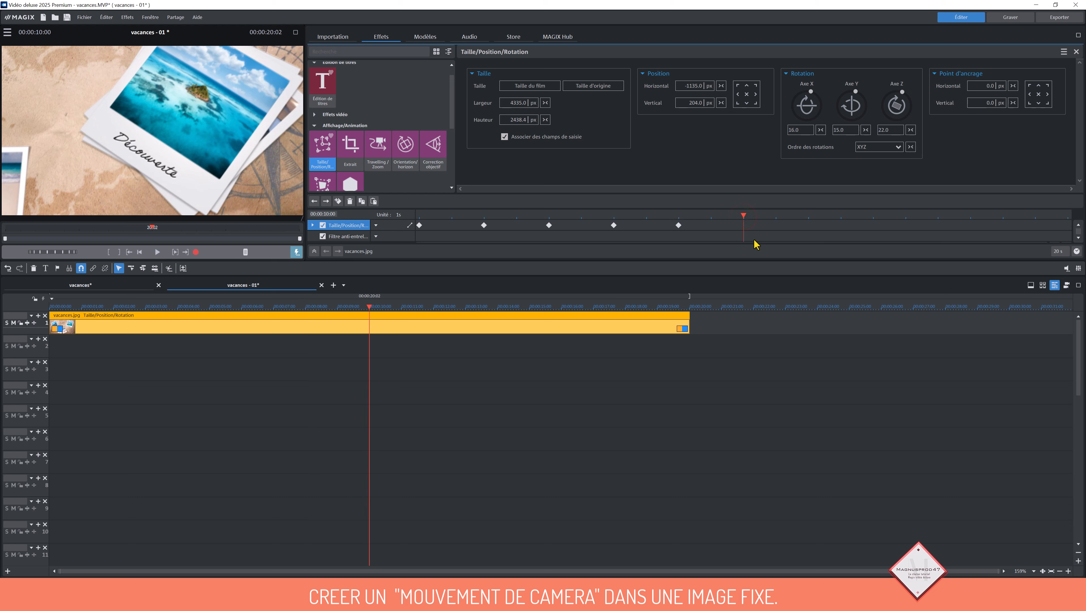
pyautogui.click(373, 201)
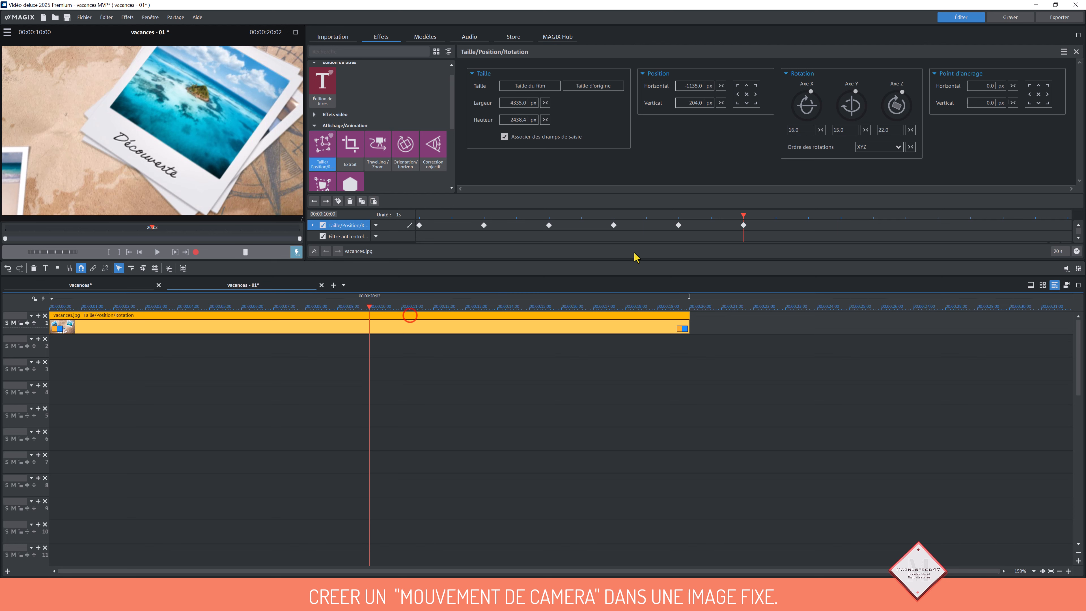
# At 13 seconds, reset the image size to 1920 × 1080 px and its horizontal and vertical position to 0
pyautogui.click(841, 222)
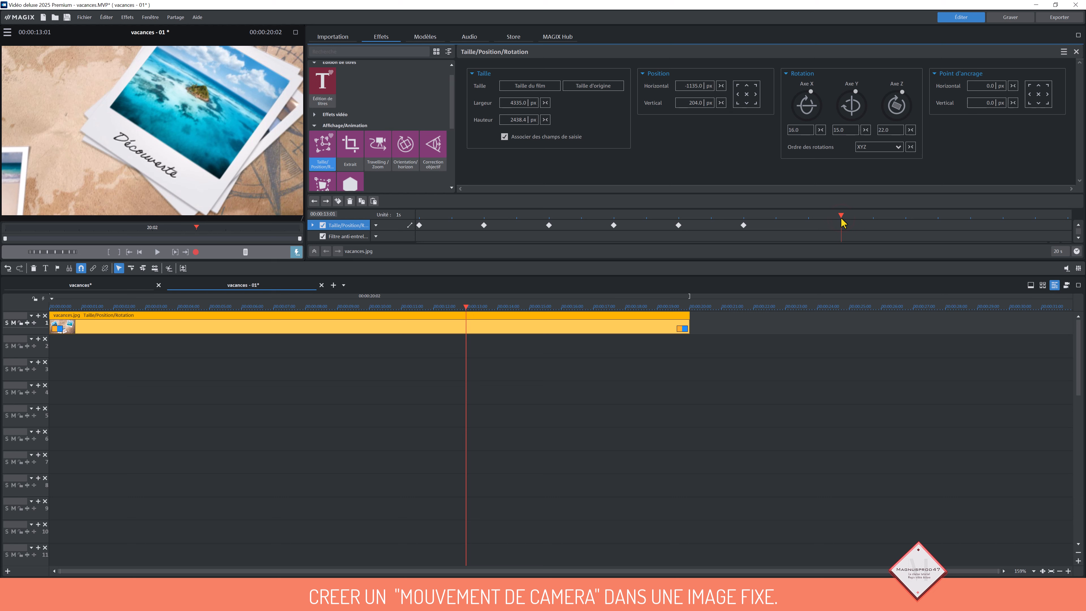
pyautogui.press('Left')
pyautogui.click(546, 103)
pyautogui.click(546, 120)
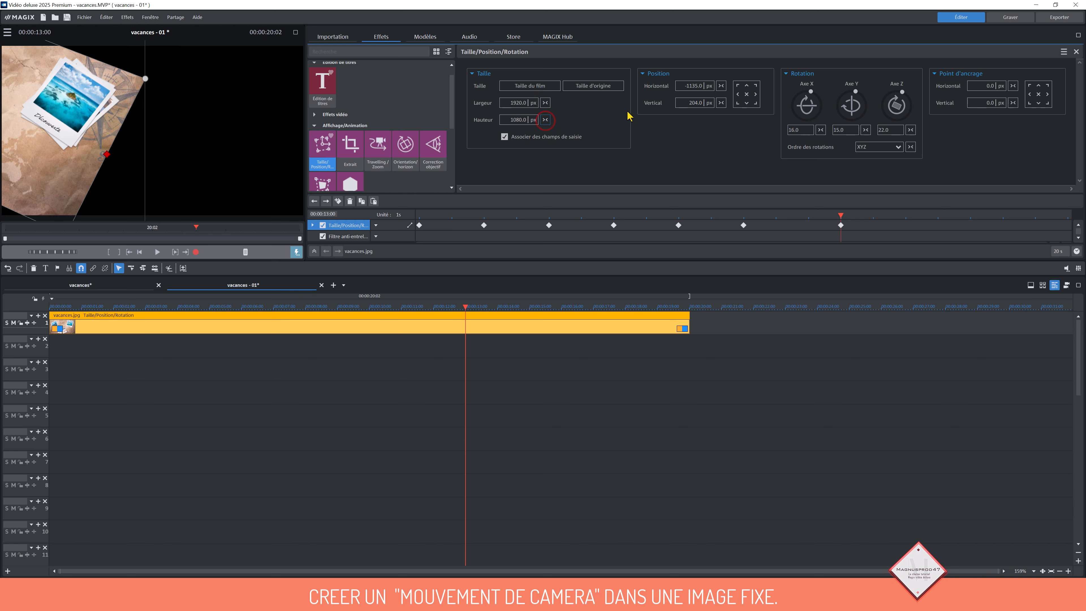
pyautogui.click(721, 85)
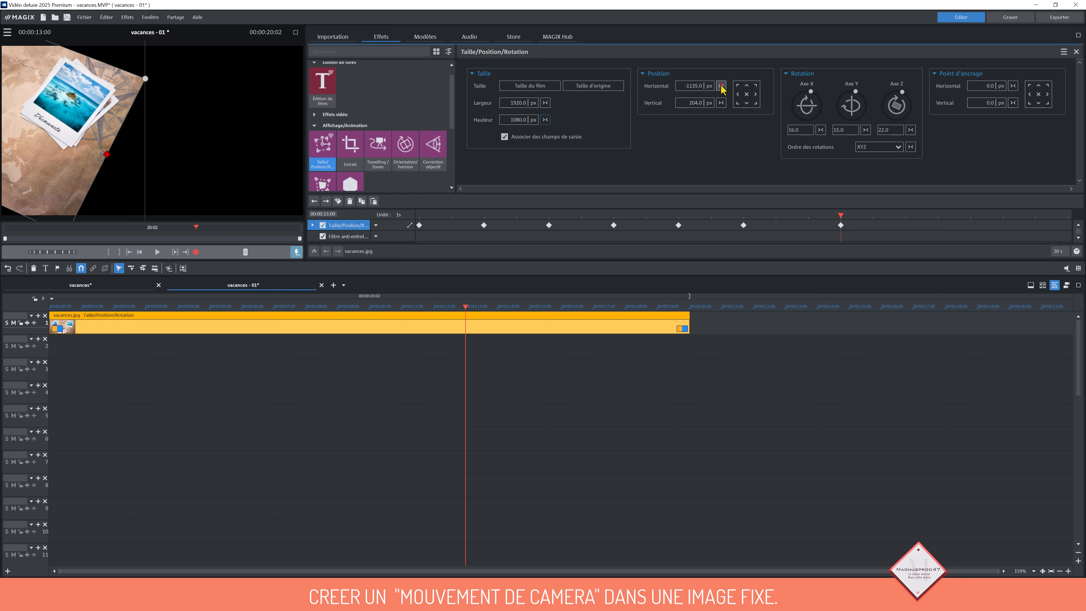
pyautogui.click(721, 104)
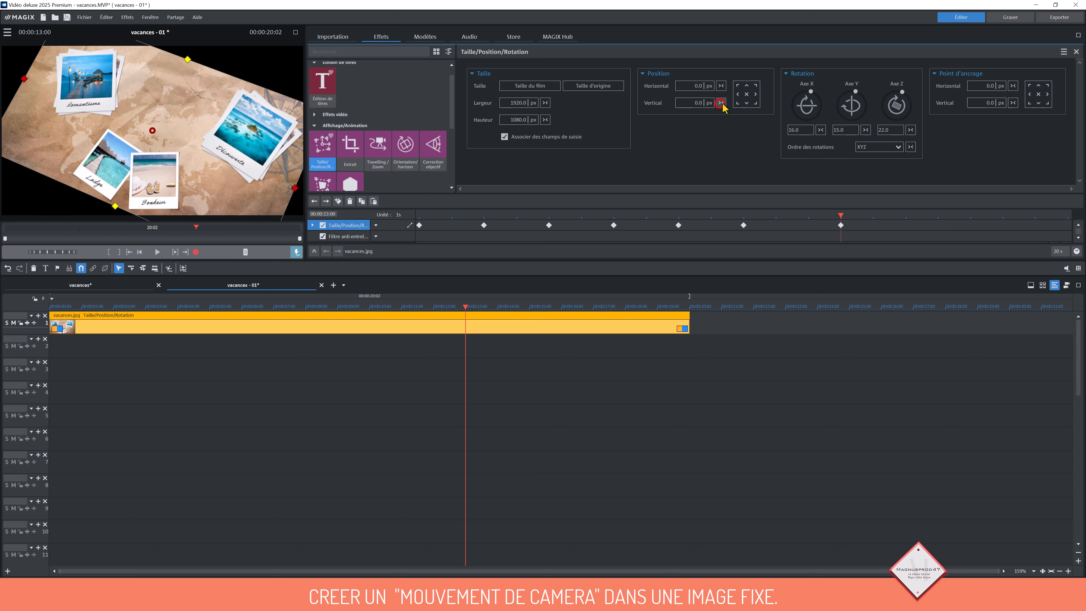
# Reset the 13-second keyframe's rotation to 0 on all three axes and toggle the curve type of the Taille/Position/Rotation track
pyautogui.click(821, 129)
pyautogui.click(865, 129)
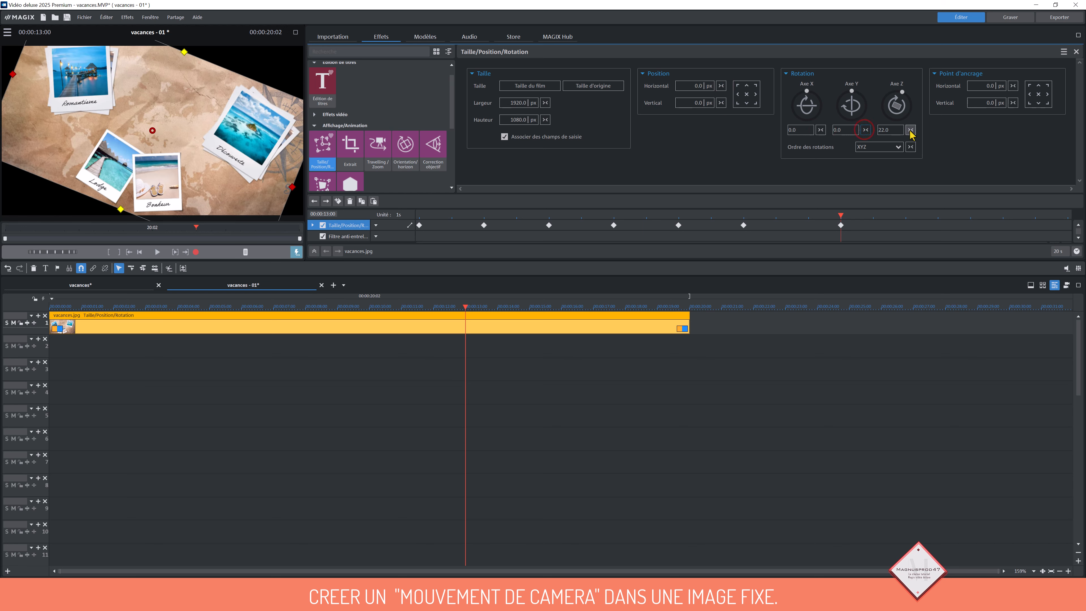
pyautogui.click(910, 130)
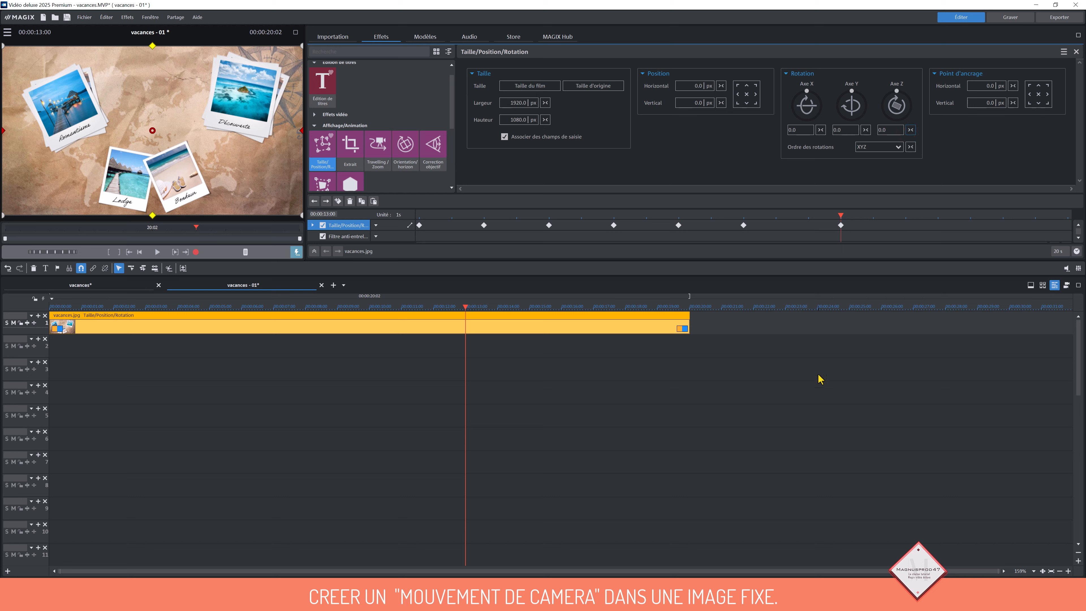
pyautogui.click(409, 226)
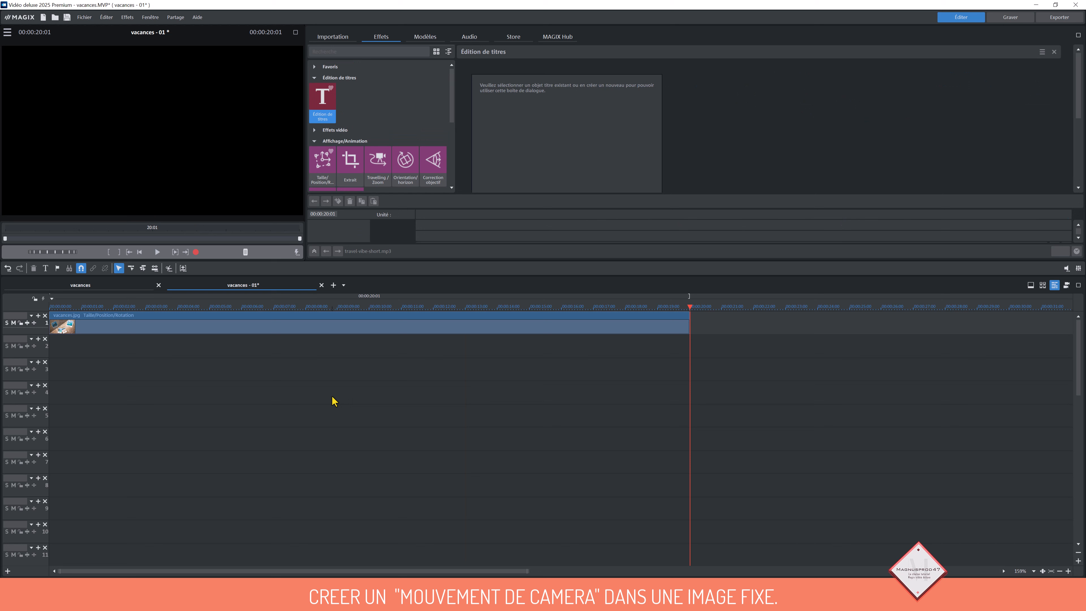
# Add travel-vibe-short.mp3 from the MUSIQUE folder to track 4 at the beginning of the timeline
pyautogui.click(342, 36)
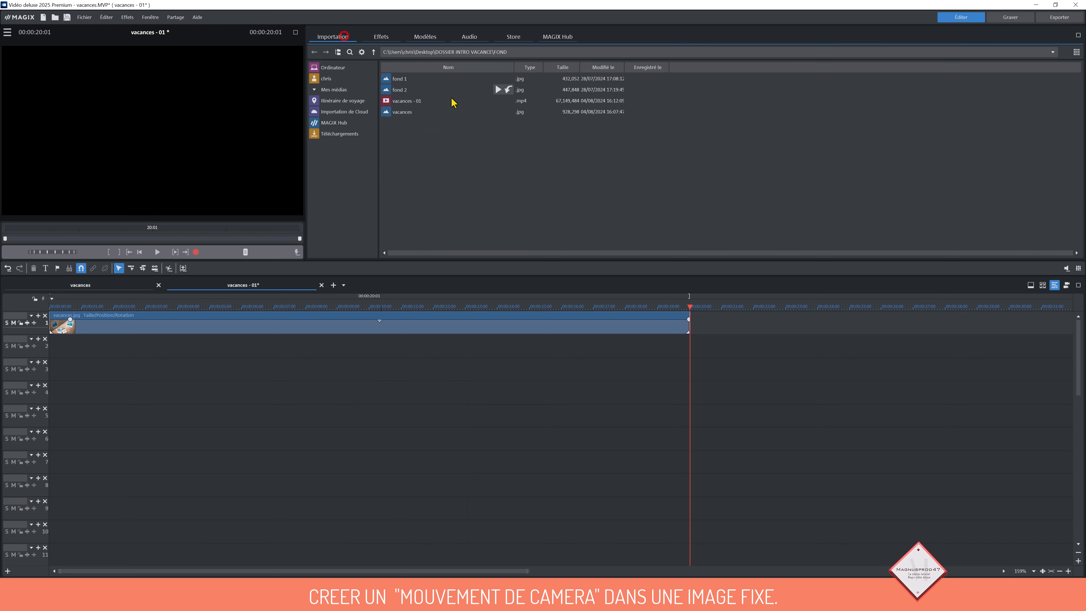
pyautogui.click(373, 52)
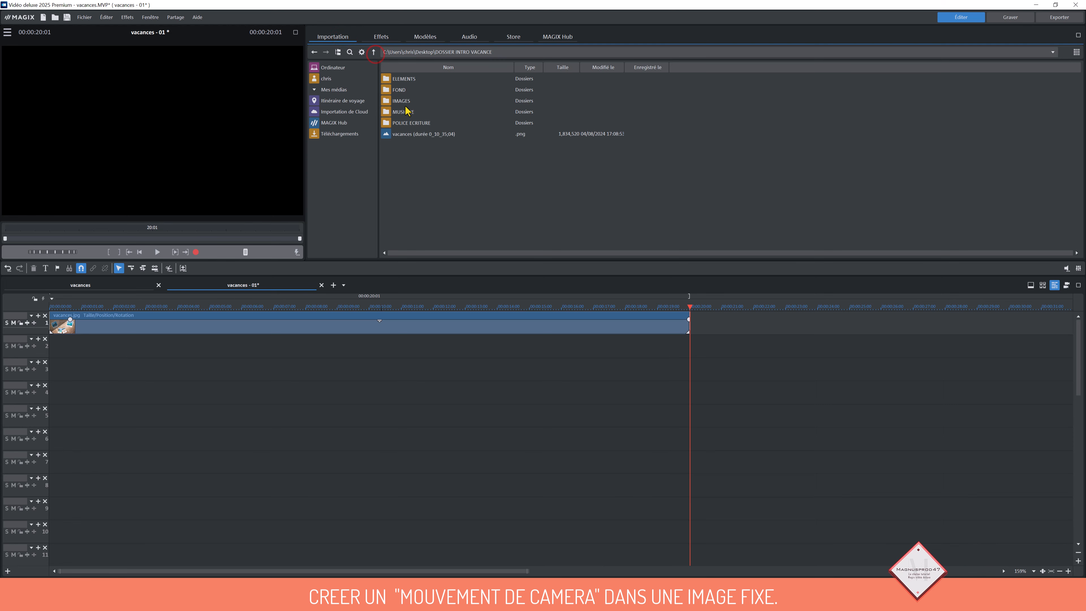
pyautogui.doubleClick(404, 112)
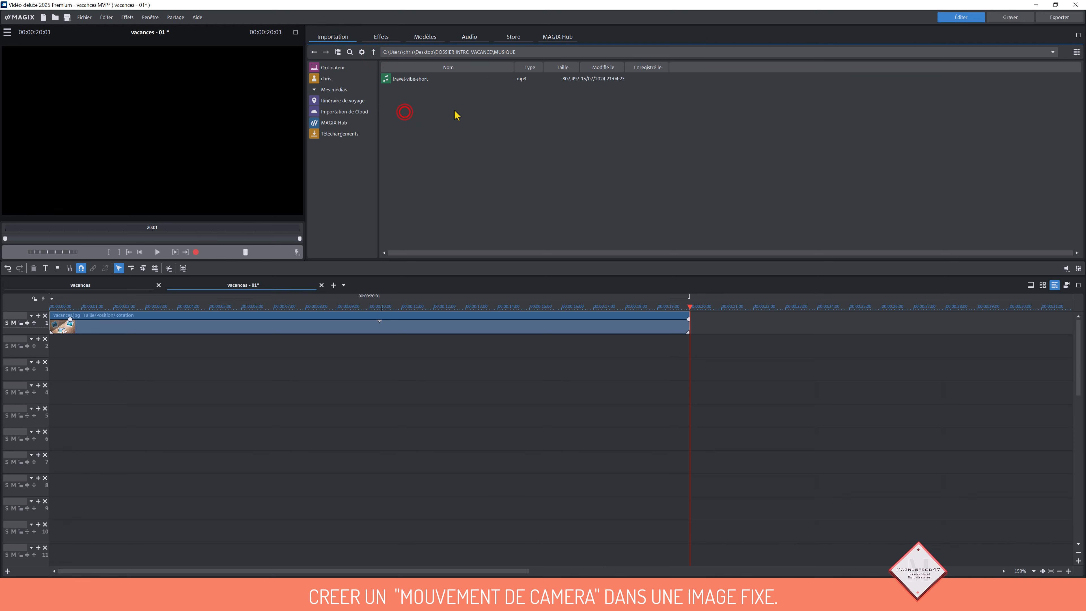
pyautogui.moveTo(417, 81); pyautogui.dragTo(97, 409)
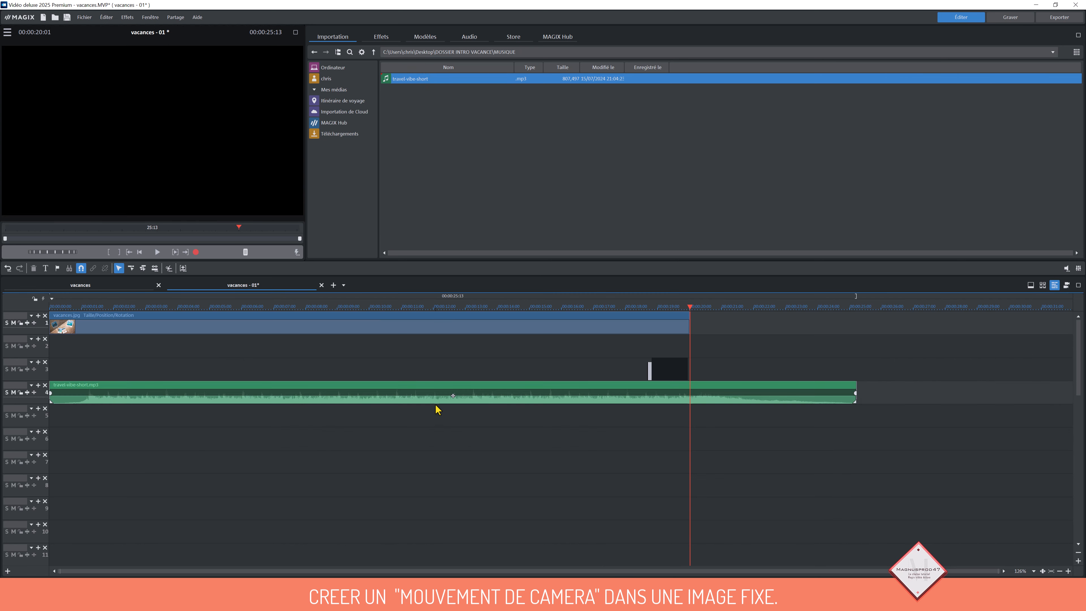
# Play the music from about 00:00:18:02 to past the image's end, and place a marker in the music clip at 00:00:20:22
pyautogui.moveTo(689, 306)
pyautogui.mouseDown()
pyautogui.moveTo(519, 306)
pyautogui.moveTo(674, 306)
pyautogui.moveTo(602, 306)
pyautogui.moveTo(642, 314)
pyautogui.moveTo(613, 310)
pyautogui.moveTo(625, 310)
pyautogui.mouseUp()
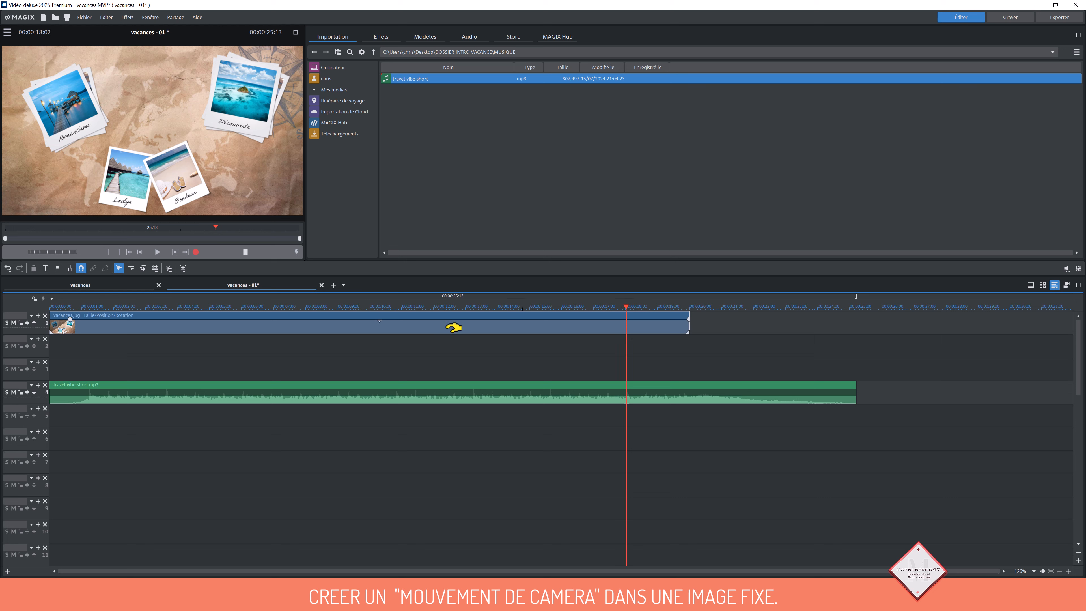
pyautogui.click(157, 252)
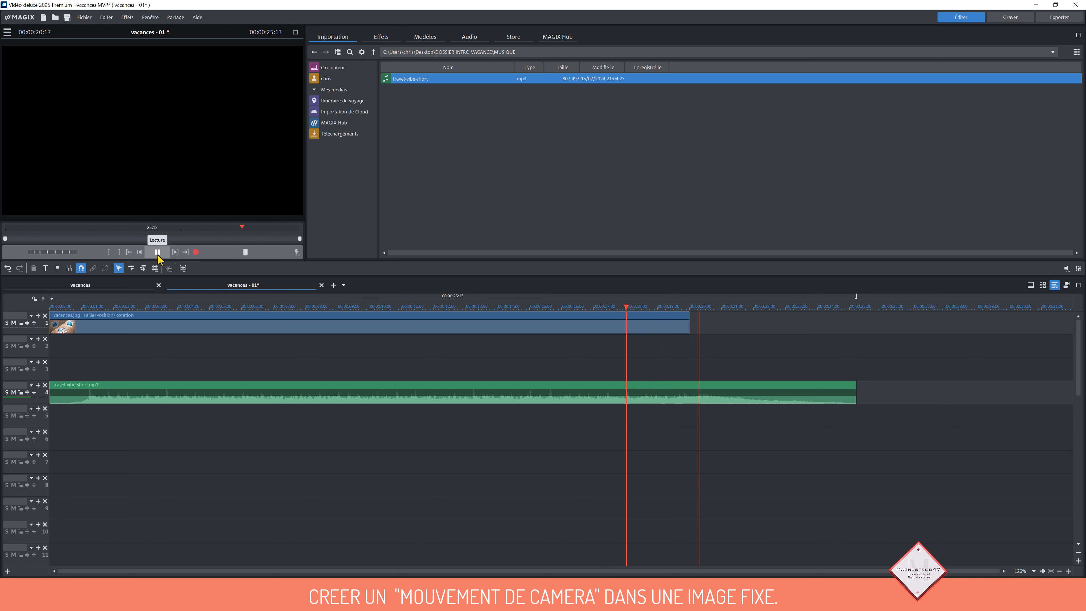
pyautogui.click(157, 252)
pyautogui.click(698, 307)
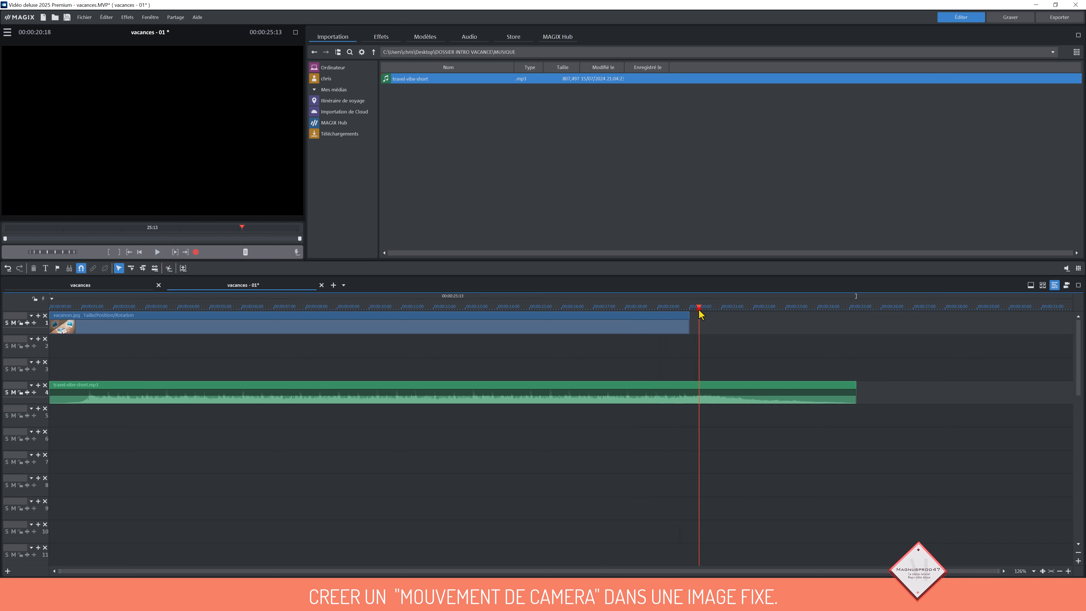
pyautogui.moveTo(698, 307); pyautogui.dragTo(701, 306)
pyautogui.click(703, 385)
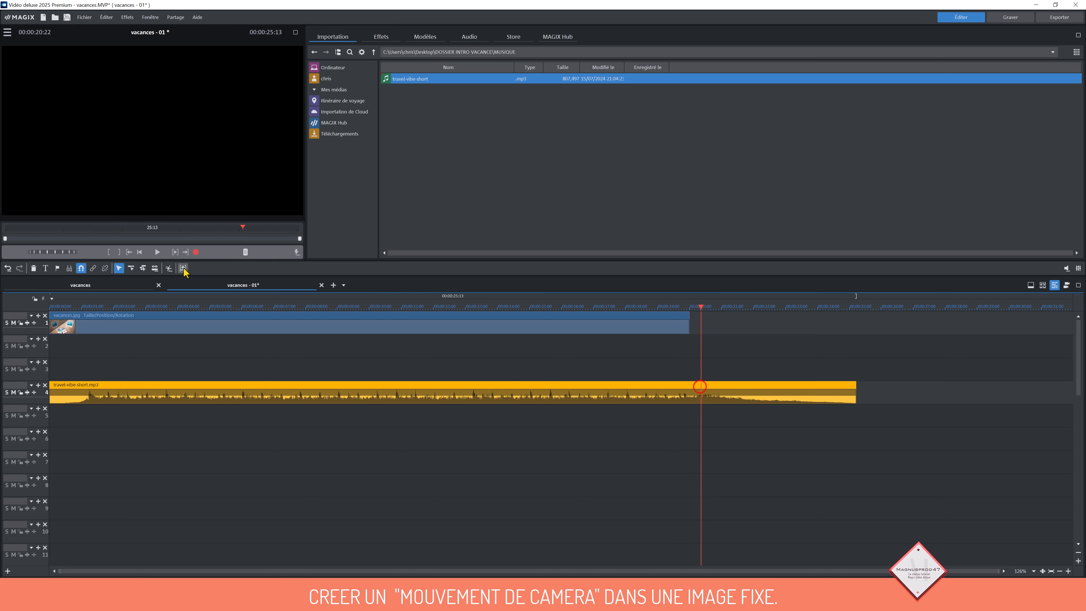
pyautogui.click(67, 270)
# Trim the start of the music clip and shift it so its marker lines up with the end of the vacances.jpg clip
pyautogui.moveTo(701, 307); pyautogui.dragTo(63, 308)
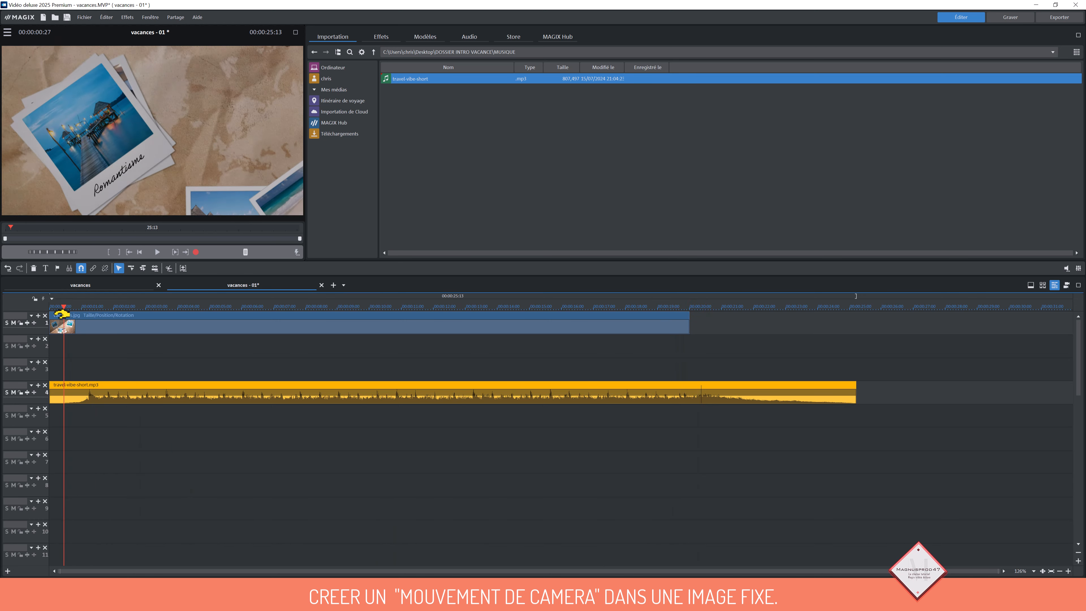
pyautogui.moveTo(52, 399)
pyautogui.mouseDown()
pyautogui.moveTo(64, 399)
pyautogui.moveTo(15, 392)
pyautogui.moveTo(52, 397)
pyautogui.mouseUp()
pyautogui.click(689, 307)
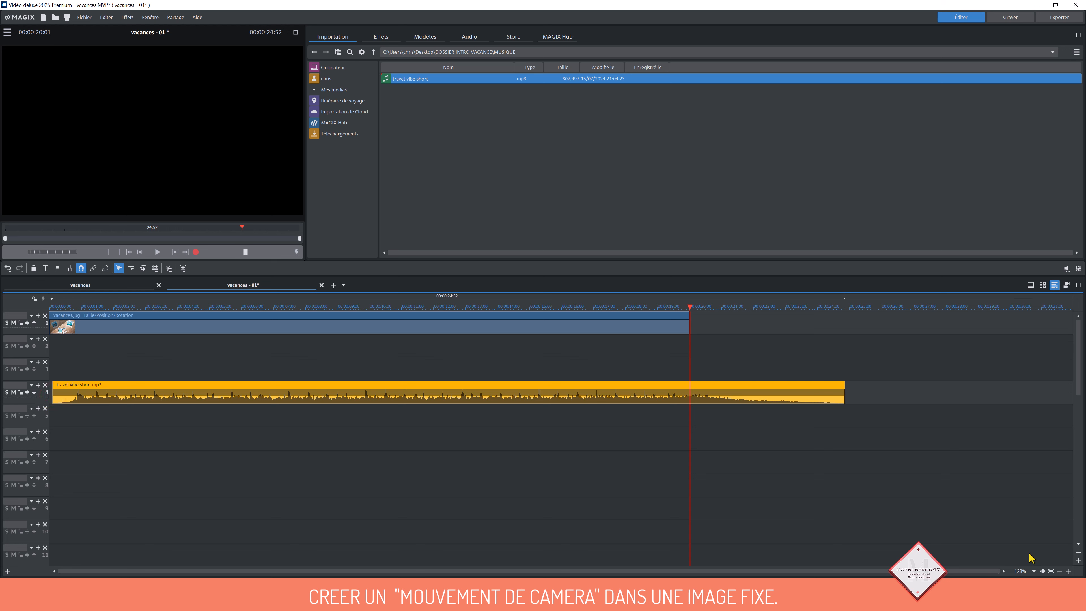
# Extend the start of the music clip back toward the beginning of the timeline
pyautogui.click(1067, 571)
pyautogui.click(1067, 571)
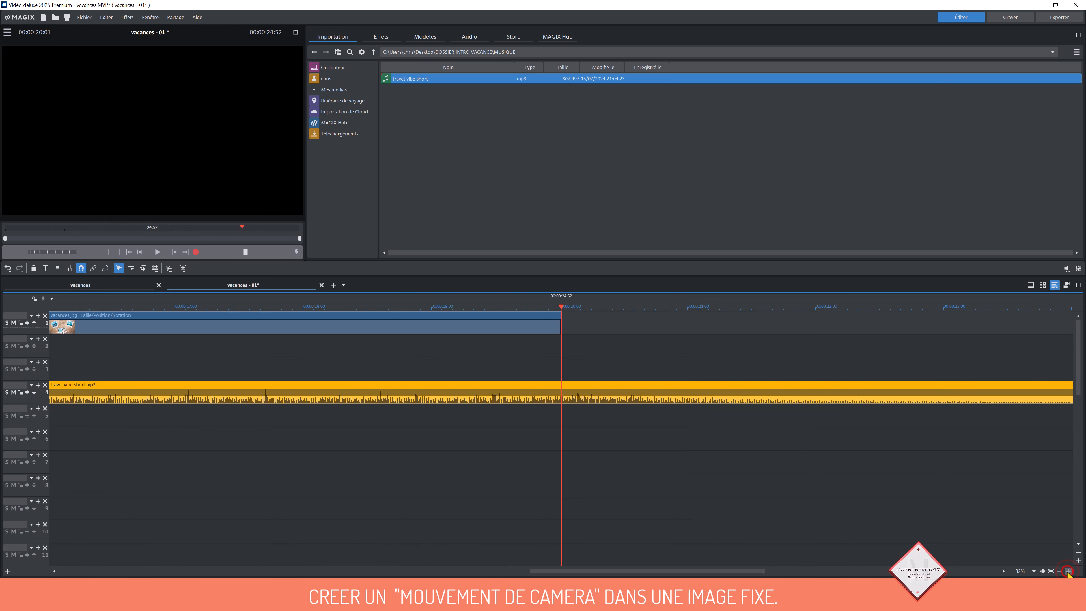
pyautogui.click(1068, 571)
pyautogui.moveTo(669, 573); pyautogui.dragTo(55, 550)
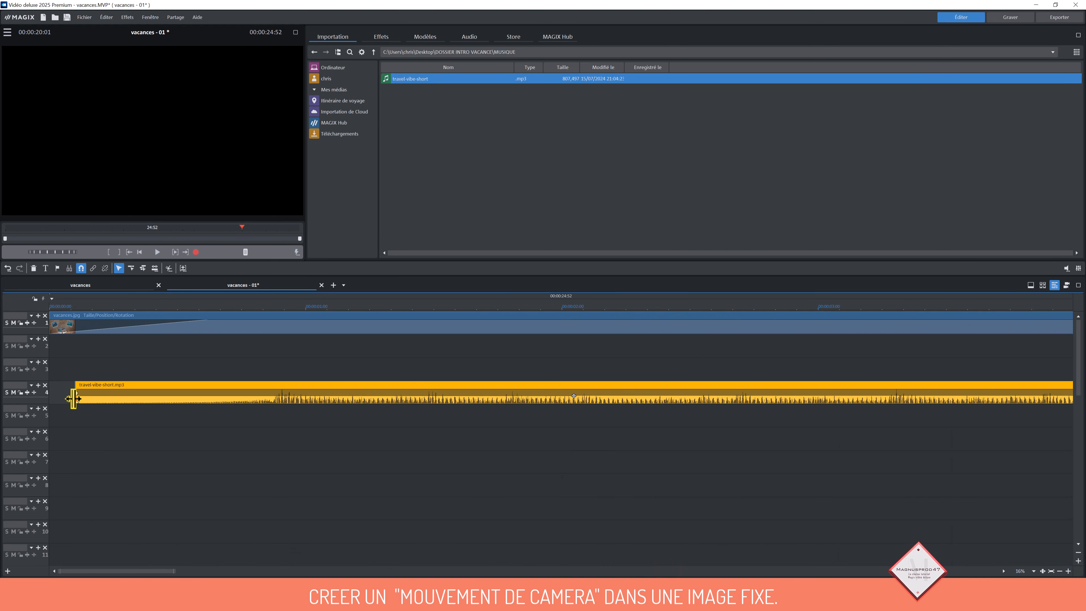
pyautogui.moveTo(75, 396); pyautogui.dragTo(53, 395)
pyautogui.click(224, 474)
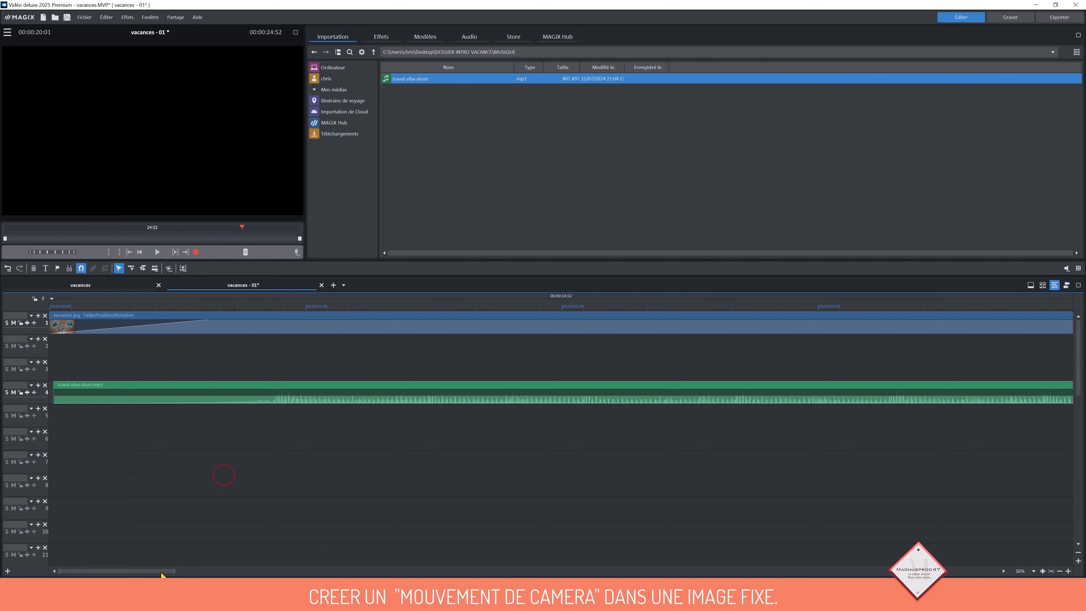
pyautogui.click(1059, 571)
pyautogui.click(1059, 571)
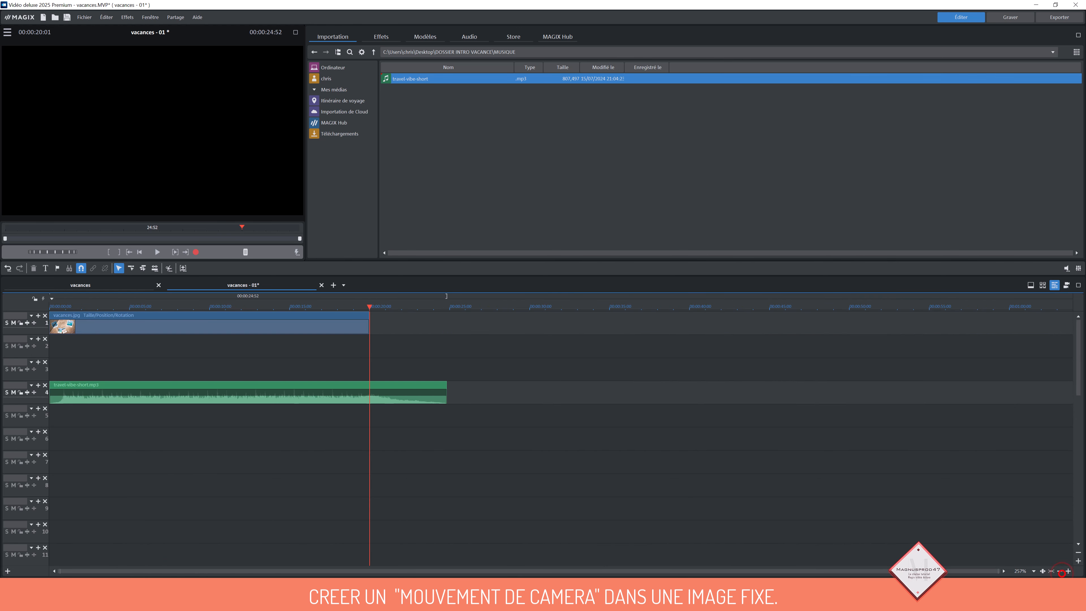
pyautogui.click(56, 306)
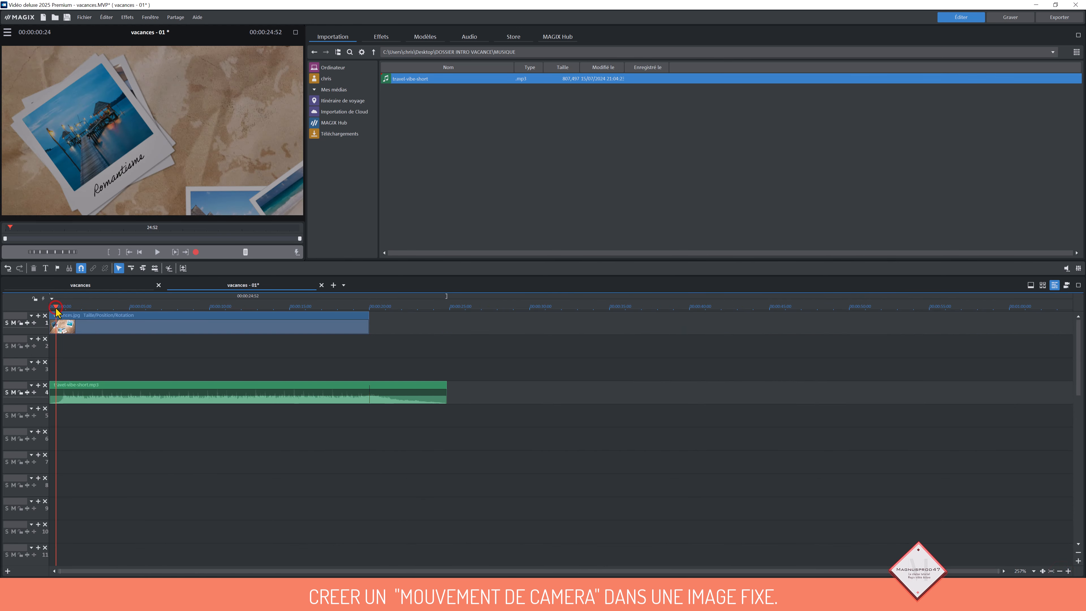
pyautogui.moveTo(56, 307); pyautogui.dragTo(60, 311)
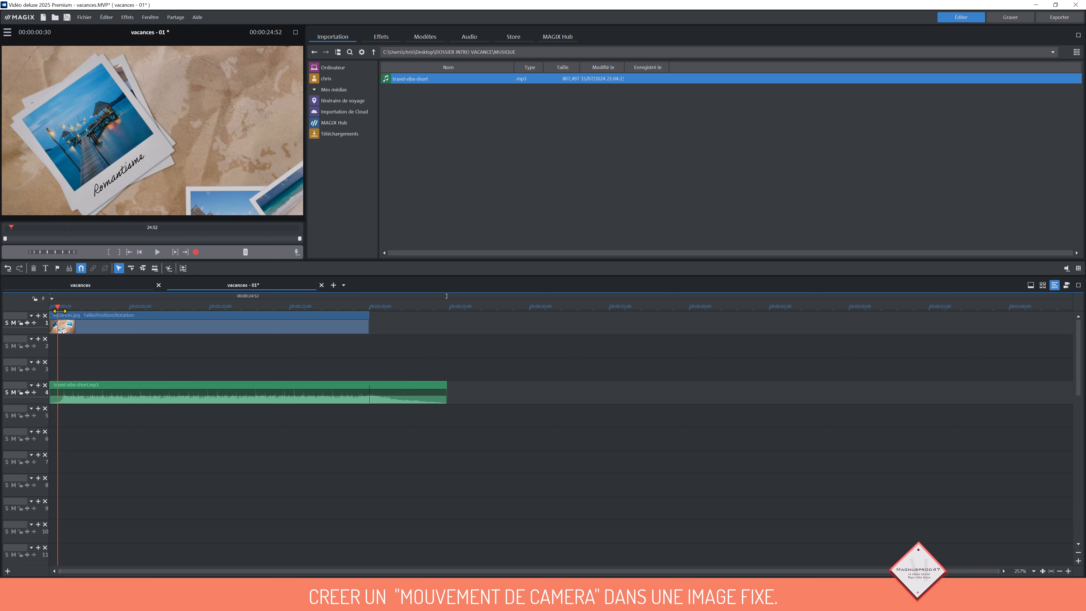
# Add LOGO.png from the ELEMENTS folder to track 2 at 00:00:12:45 and adjust its end to match the vacances.jpg clip's end
pyautogui.click(1068, 571)
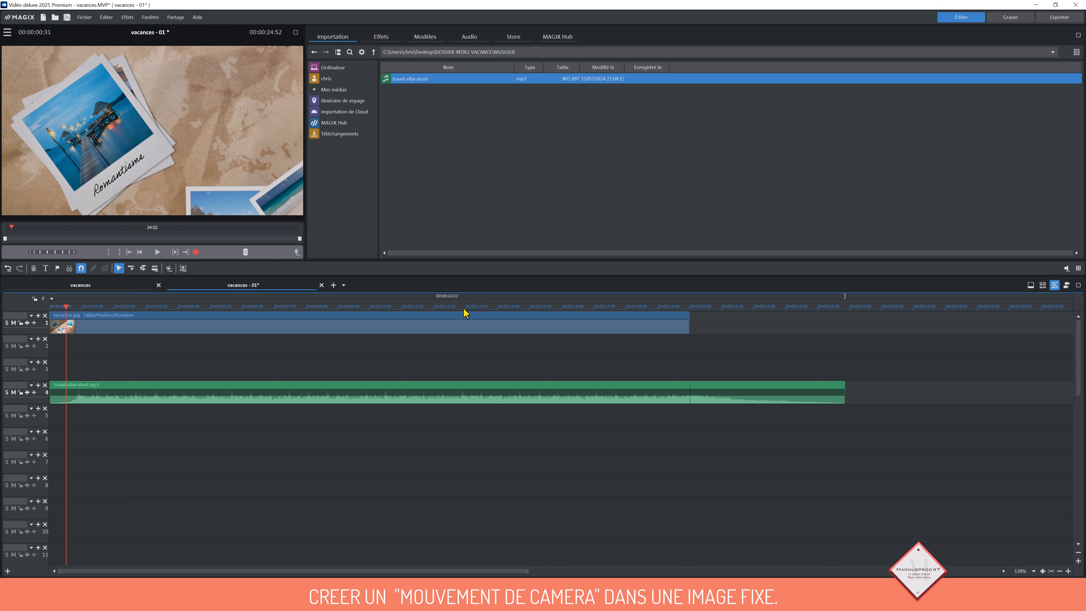
pyautogui.click(449, 307)
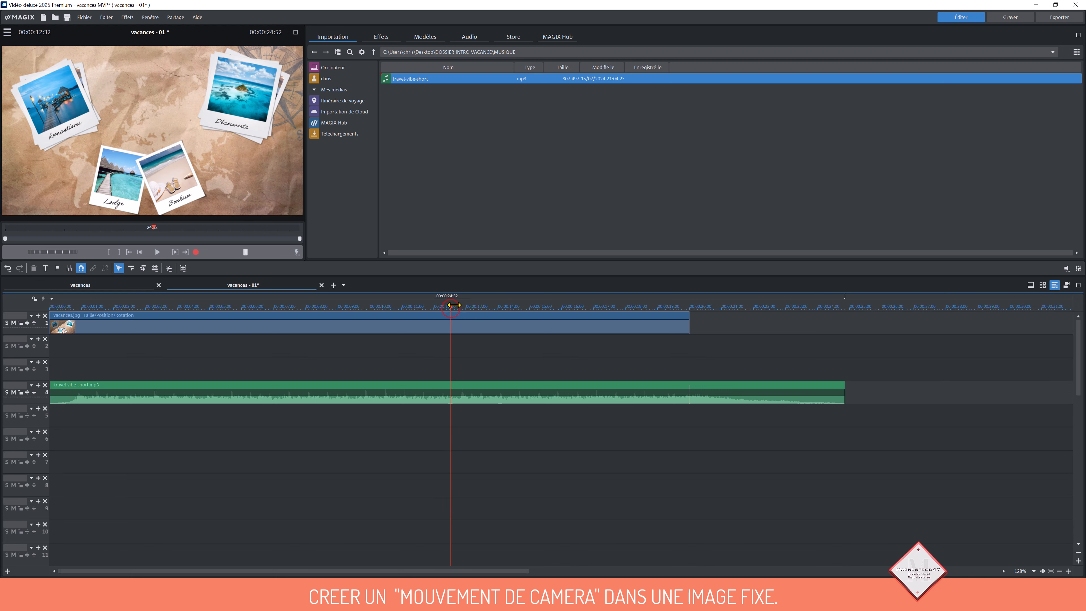
pyautogui.click(457, 307)
pyautogui.click(374, 53)
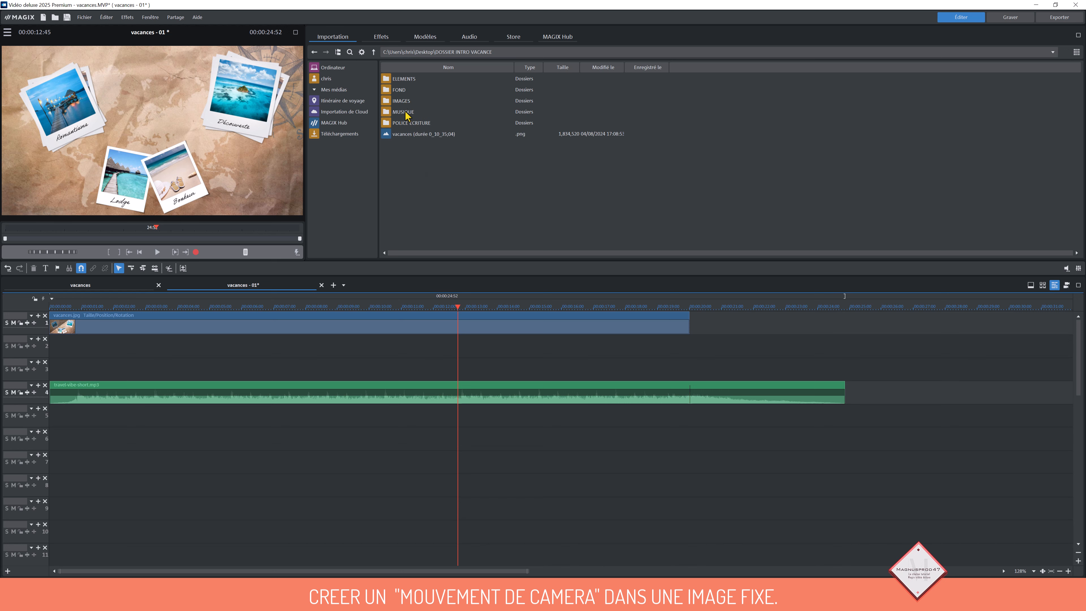
pyautogui.doubleClick(403, 78)
pyautogui.moveTo(397, 82); pyautogui.dragTo(510, 359)
pyautogui.moveTo(681, 347); pyautogui.dragTo(688, 347)
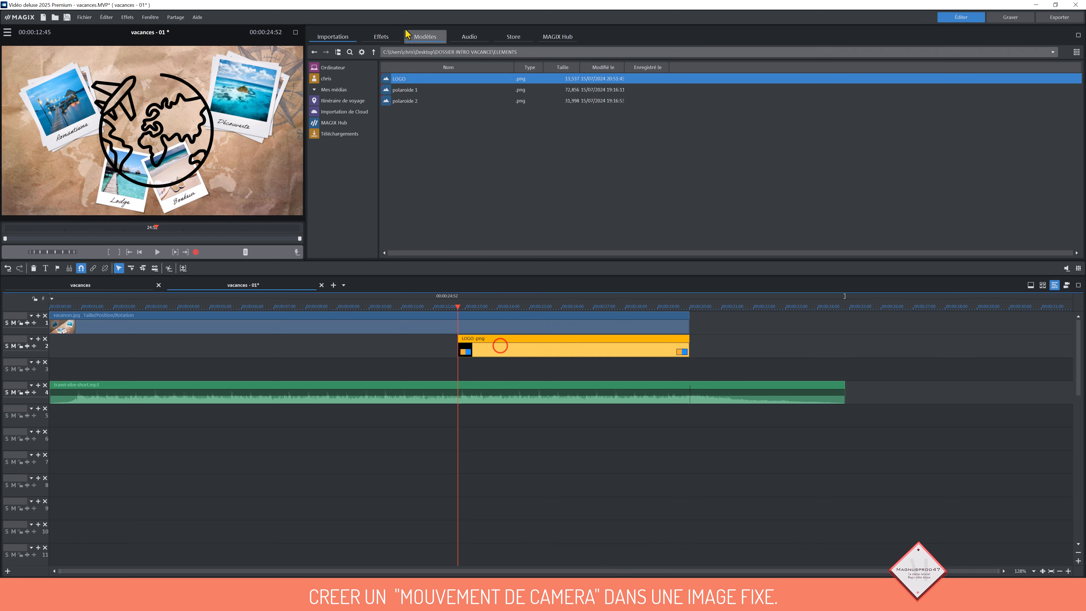
# Set the logo's width to 456 px with linked proportions using the Taille/Position/Rotation effect
pyautogui.click(378, 38)
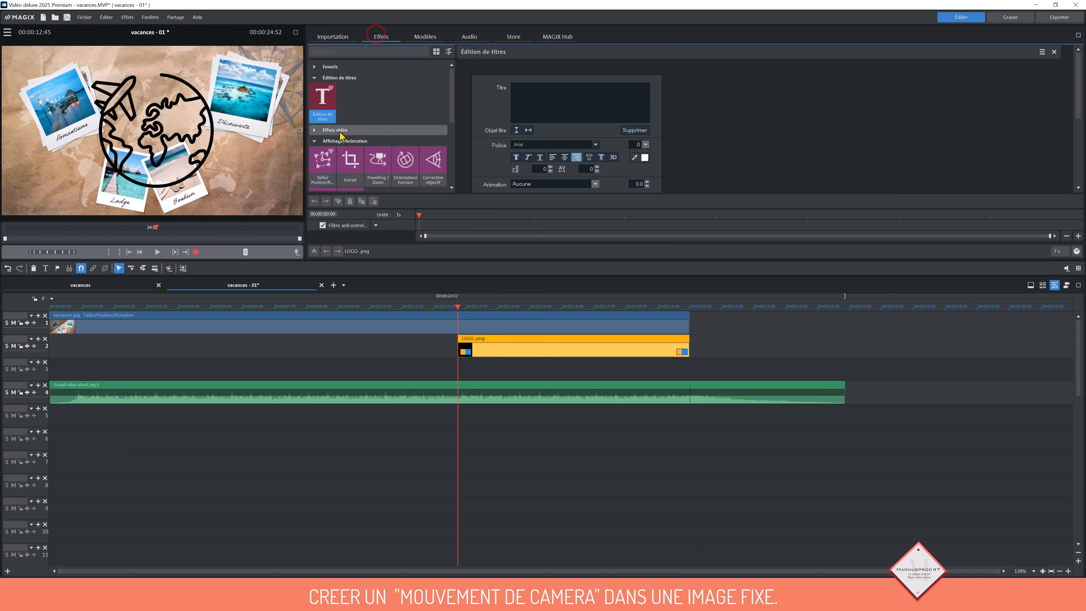
pyautogui.click(324, 166)
pyautogui.click(475, 64)
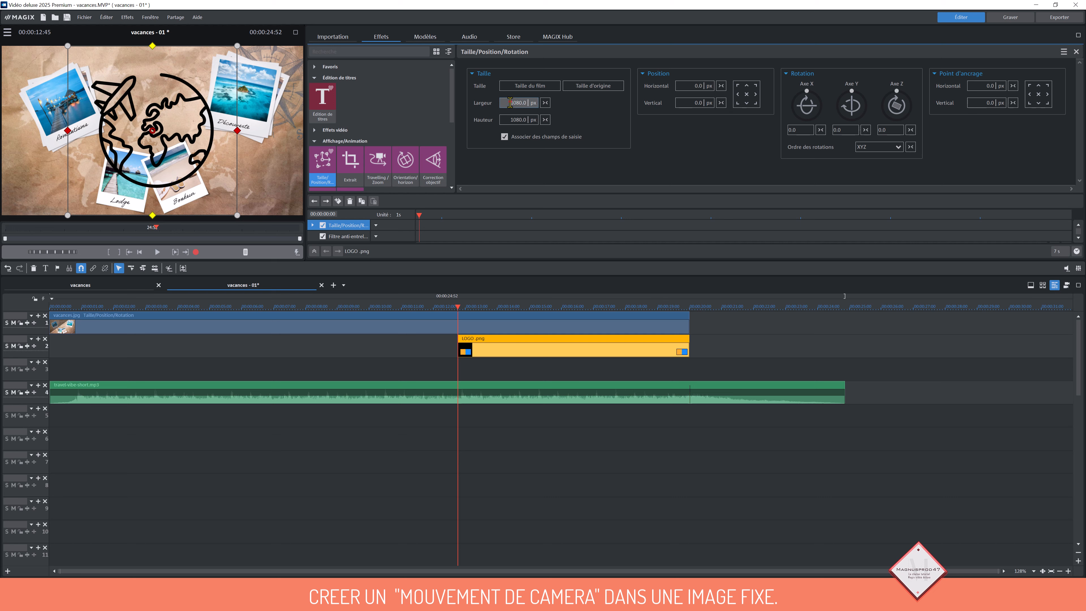
pyautogui.click(532, 105)
pyautogui.write('456')
pyautogui.press('Return')
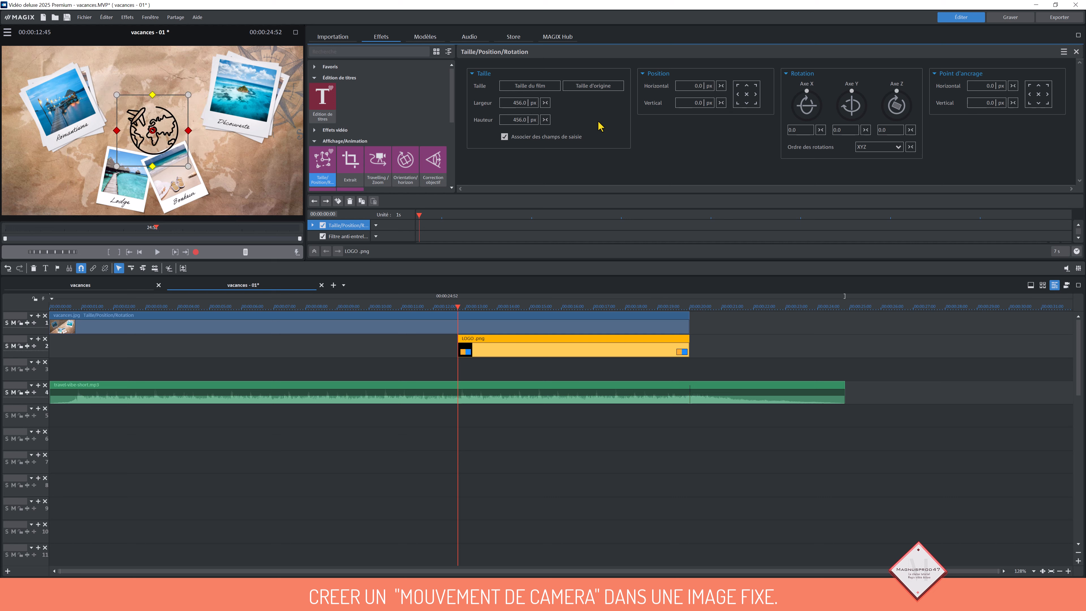
# Set the logo's position to -11 px horizontally and 96 px vertically
pyautogui.click(699, 86)
pyautogui.press('Return')
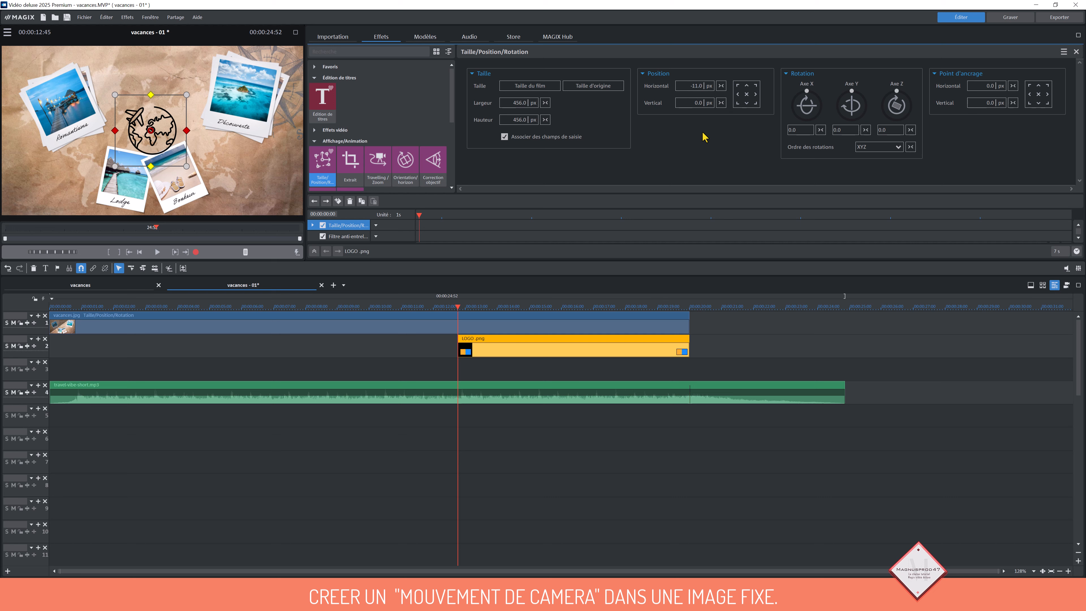
pyautogui.click(688, 103)
pyautogui.press('Return')
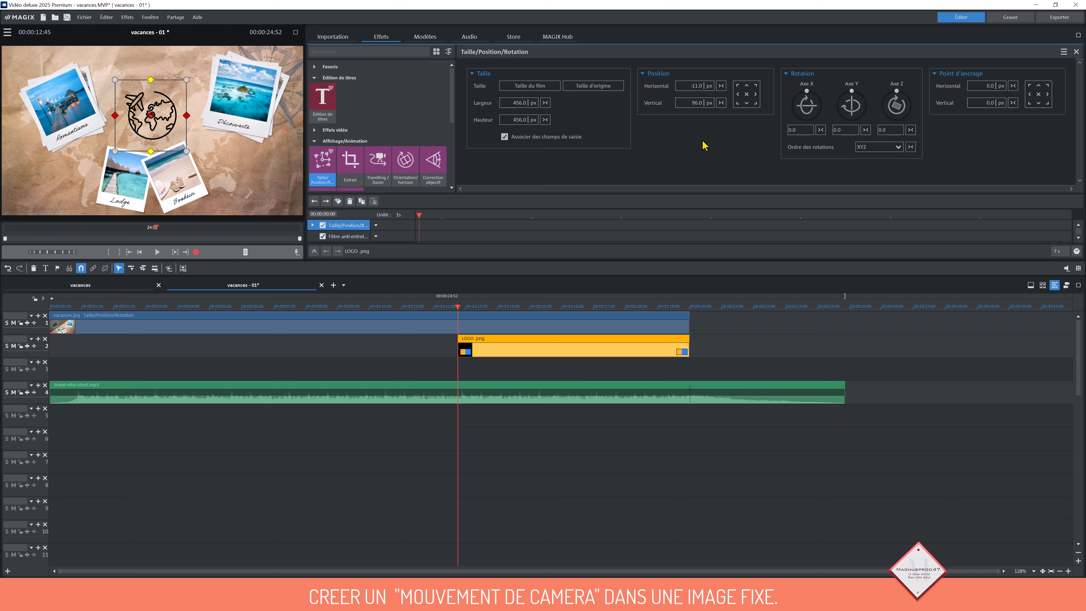
# Reduce the logo's video level to 80 in the chroma key effect settings
pyautogui.click(342, 132)
pyautogui.click(433, 151)
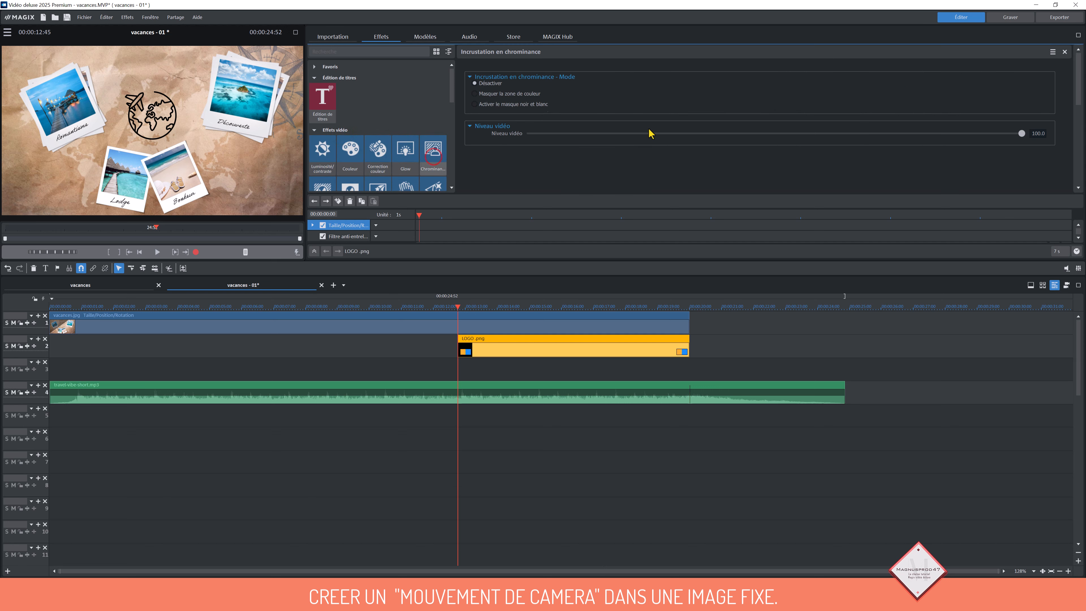
pyautogui.click(1034, 150)
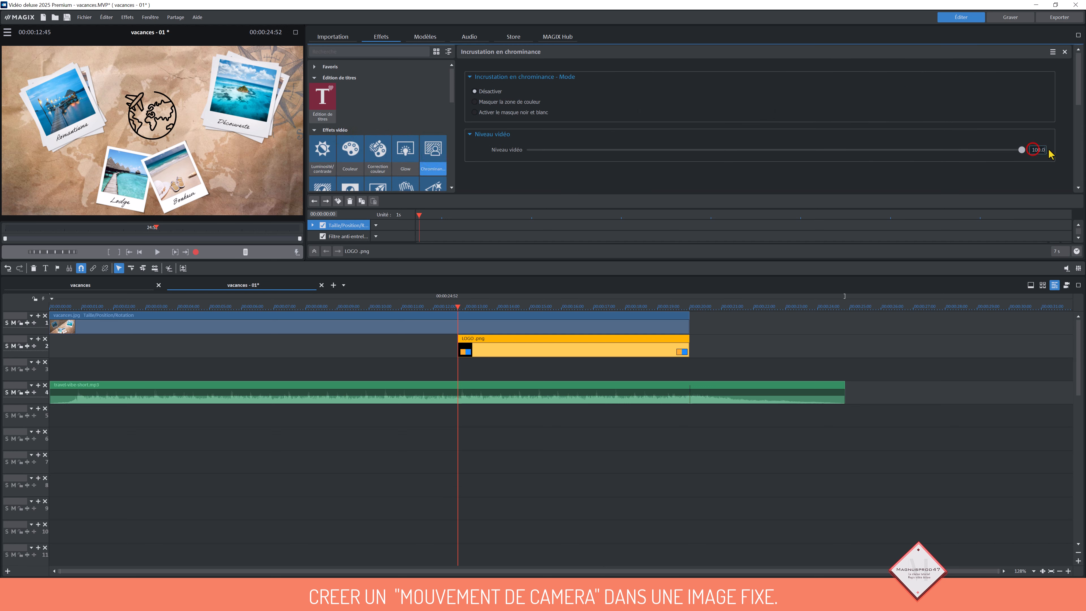
pyautogui.doubleClick(1044, 149)
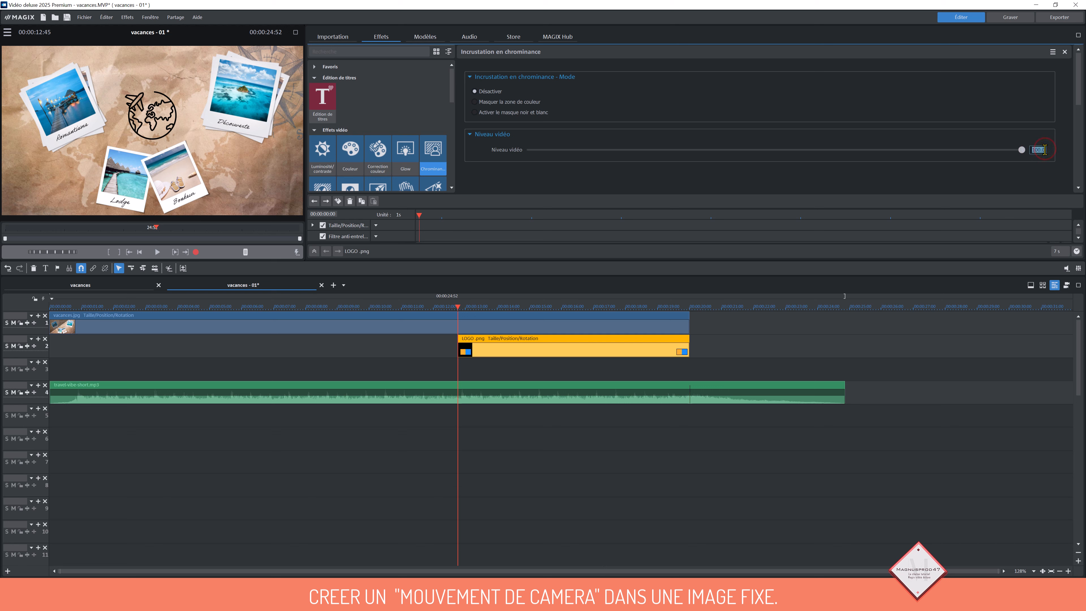
pyautogui.write('80')
pyautogui.press('Return')
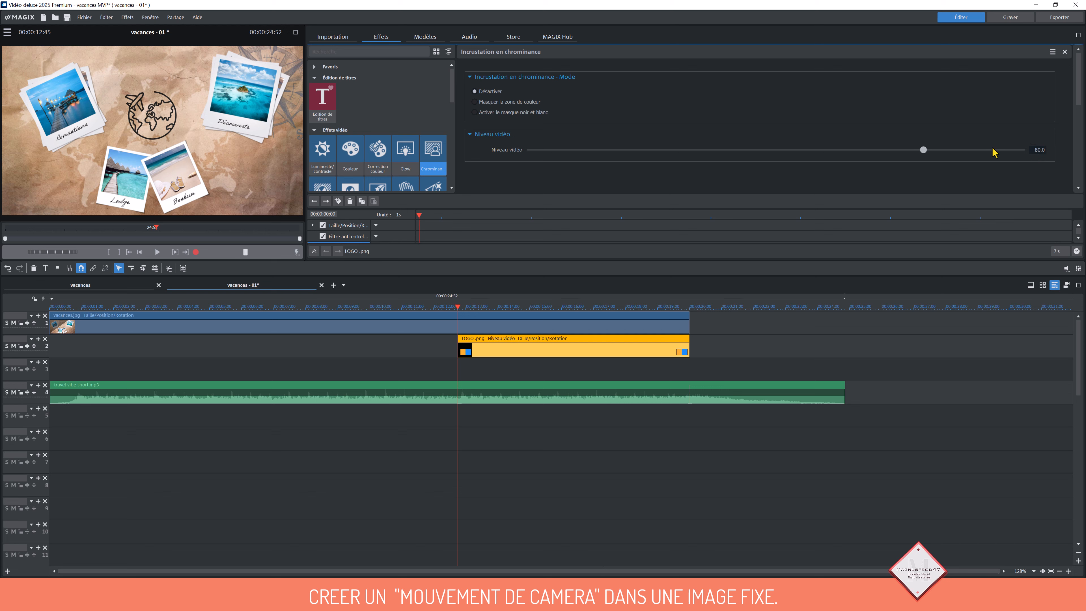
# Add a title above the logo in a handwriting font with the text "Les Caraïbes"
pyautogui.click(325, 102)
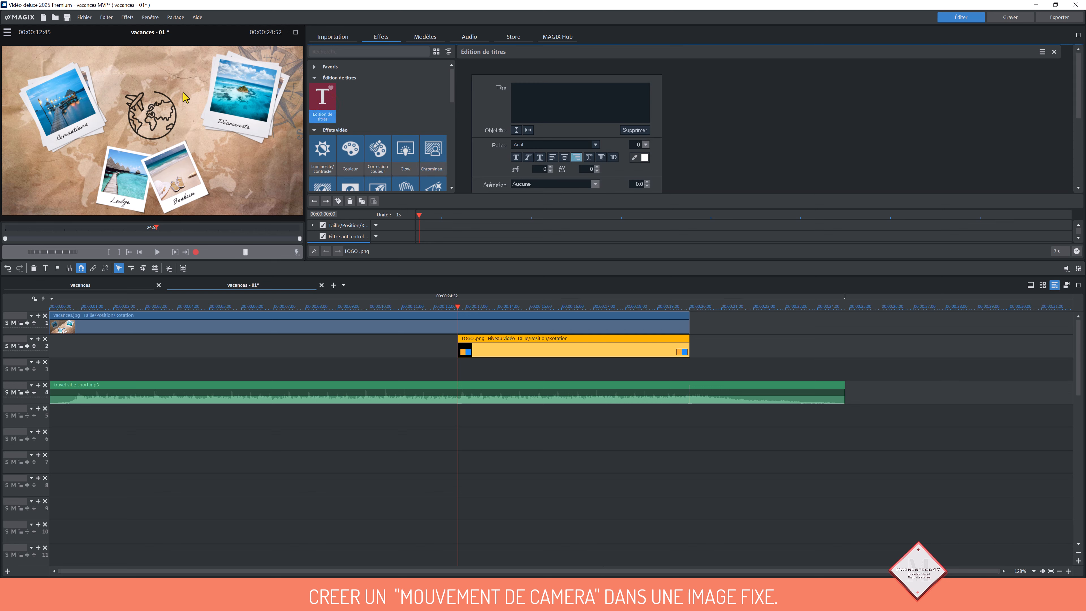
pyautogui.click(119, 68)
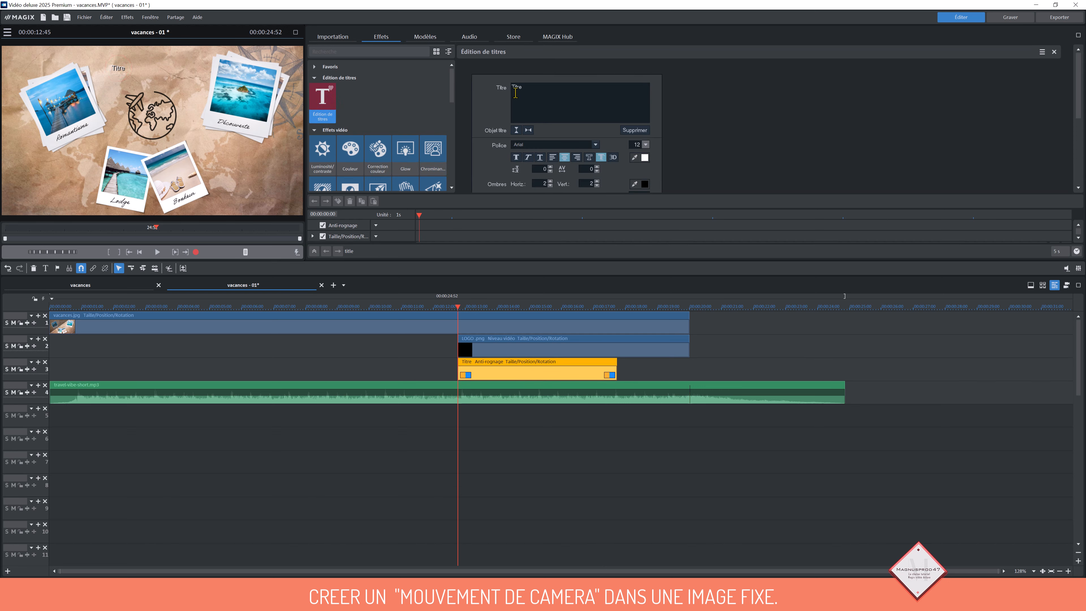
pyautogui.doubleClick(526, 86)
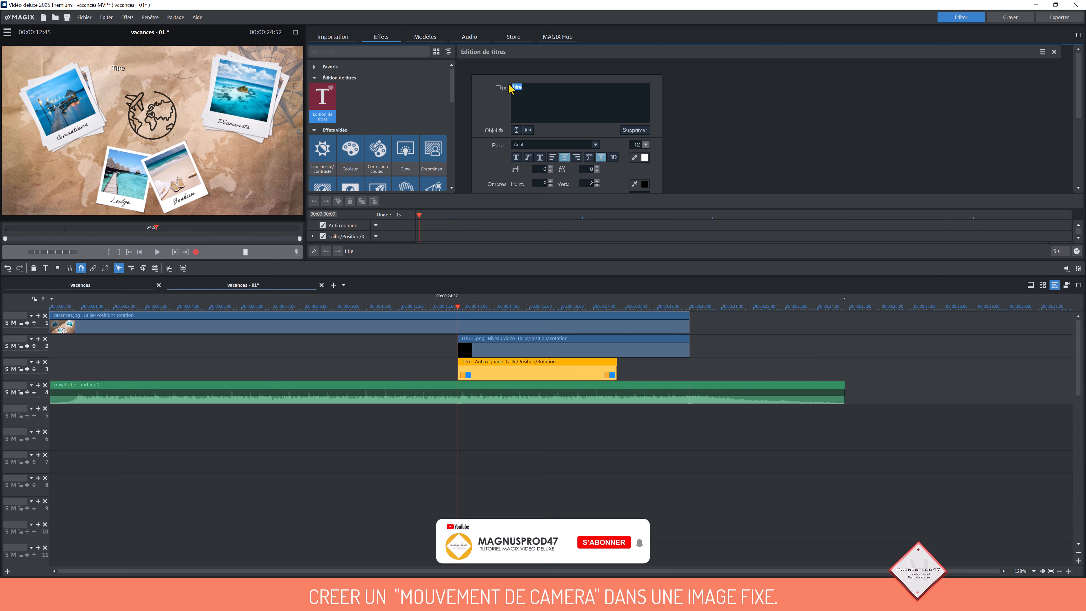
pyautogui.click(595, 144)
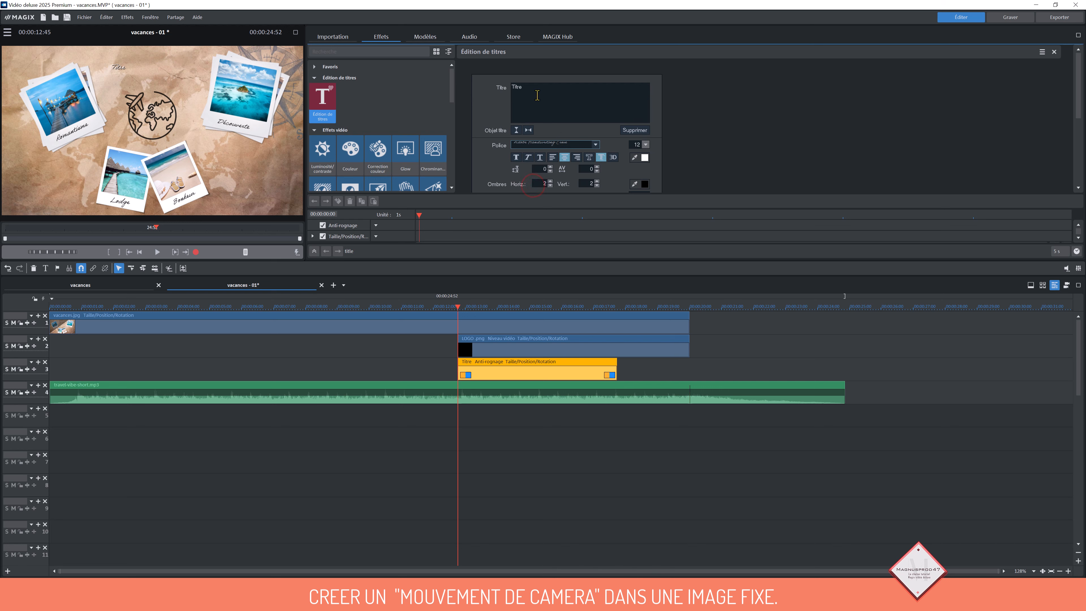
pyautogui.doubleClick(517, 87)
pyautogui.write('Les Caraibes')
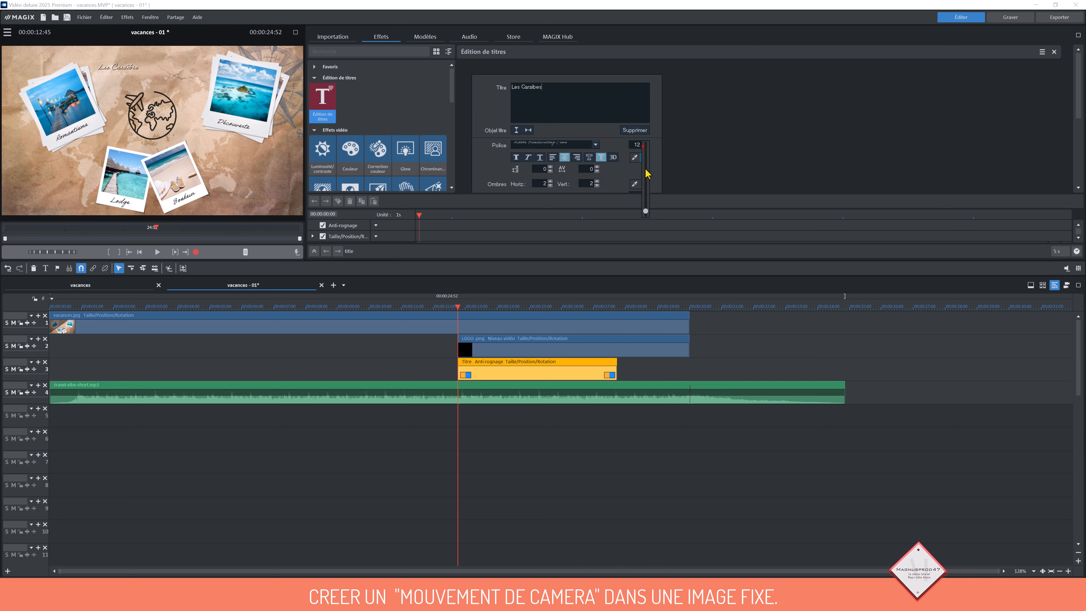
# Set the title's font size to 28 and sample its text colour from the logo's dark outline
pyautogui.doubleClick(637, 145)
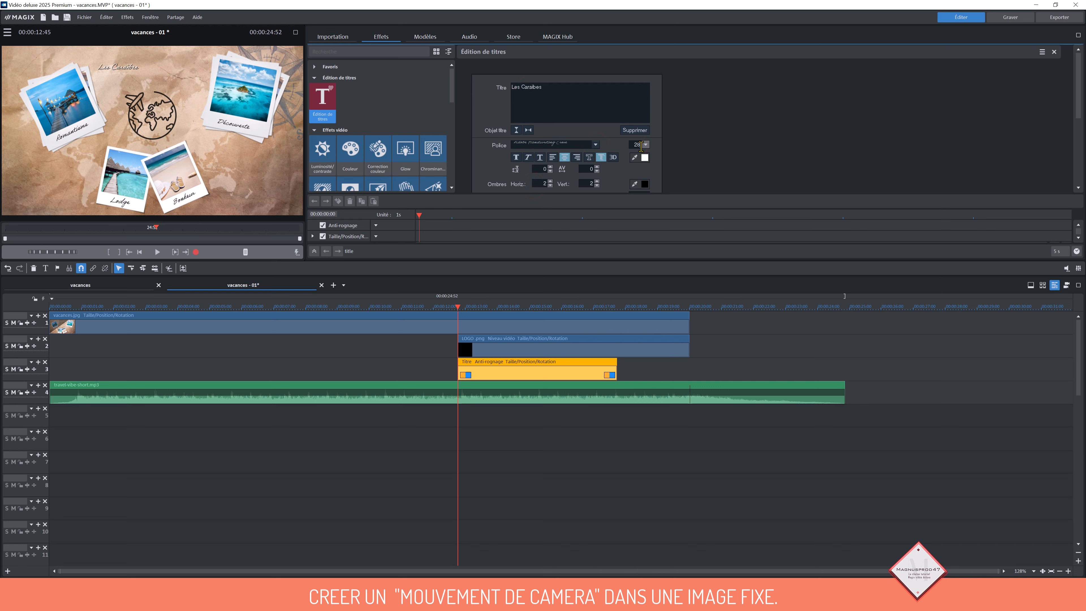
pyautogui.press('Return')
pyautogui.click(634, 157)
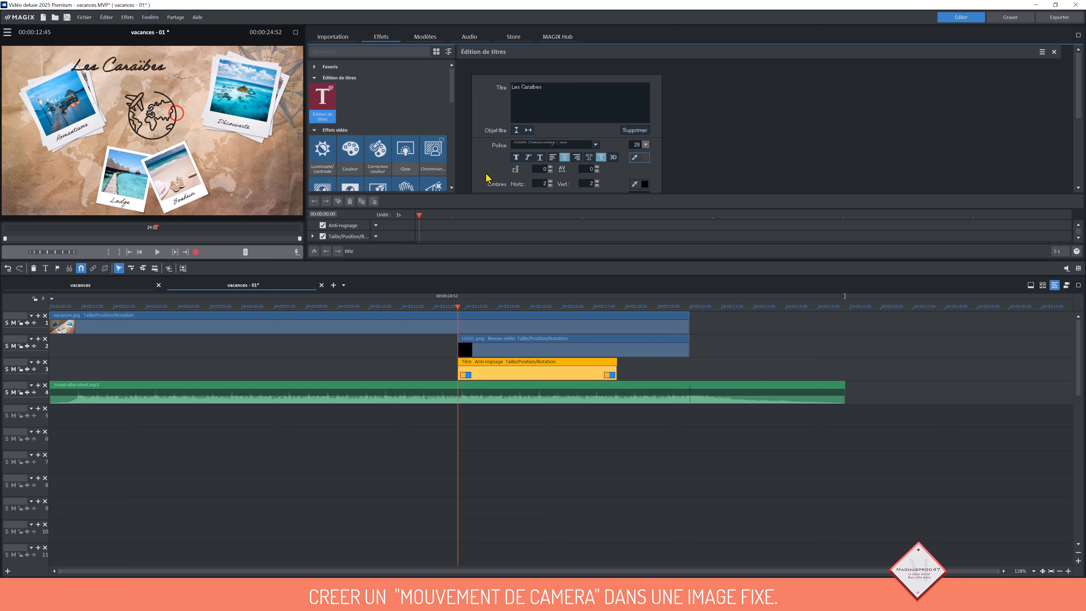
pyautogui.click(176, 113)
# Change the title's shadow colour to white
pyautogui.moveTo(1077, 107); pyautogui.dragTo(1077, 142)
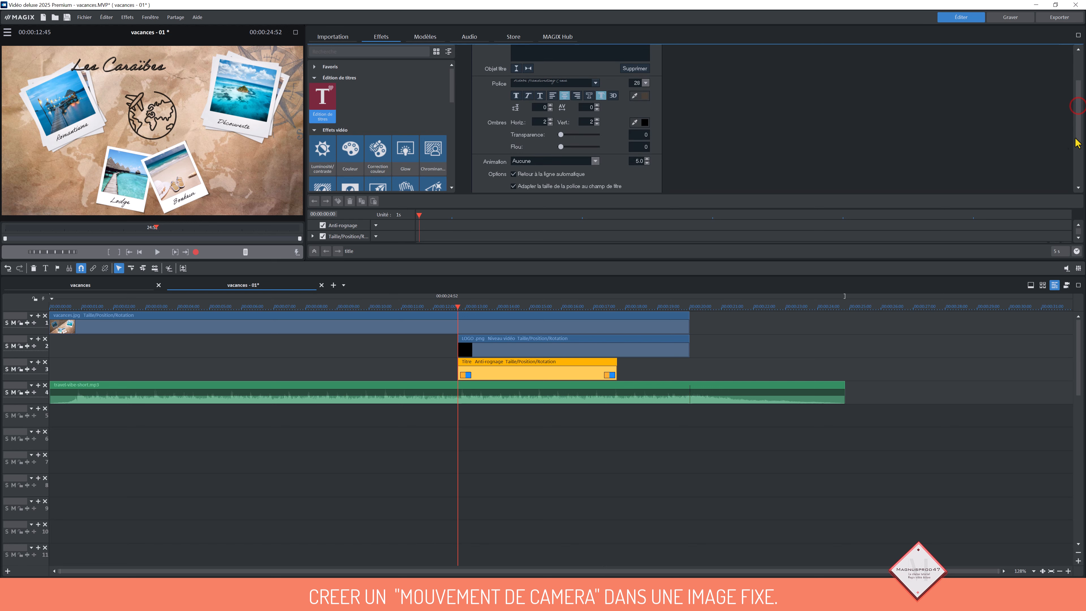
pyautogui.click(645, 123)
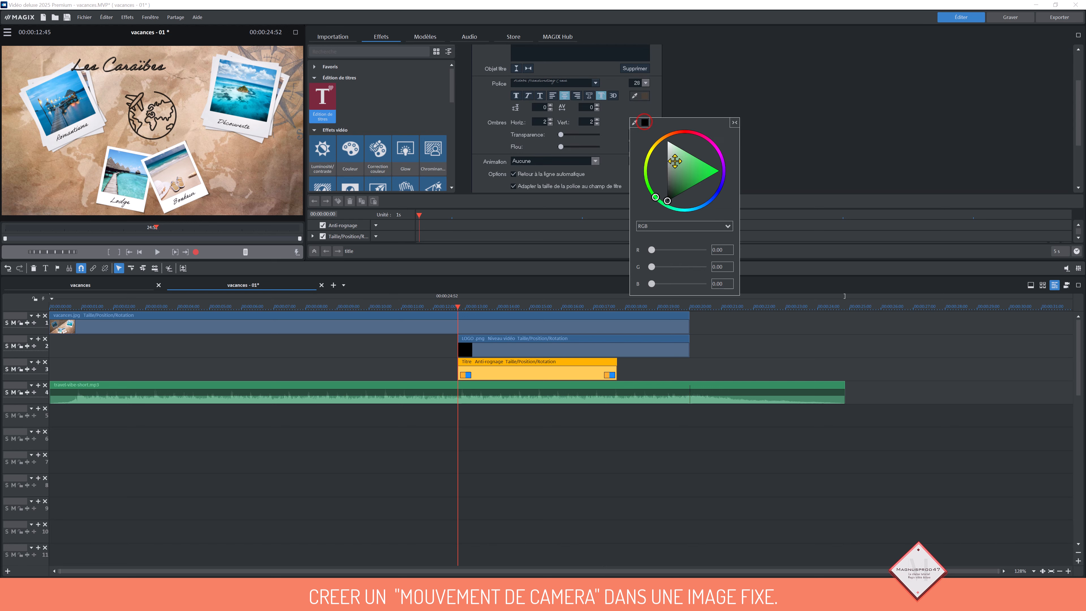
pyautogui.click(845, 132)
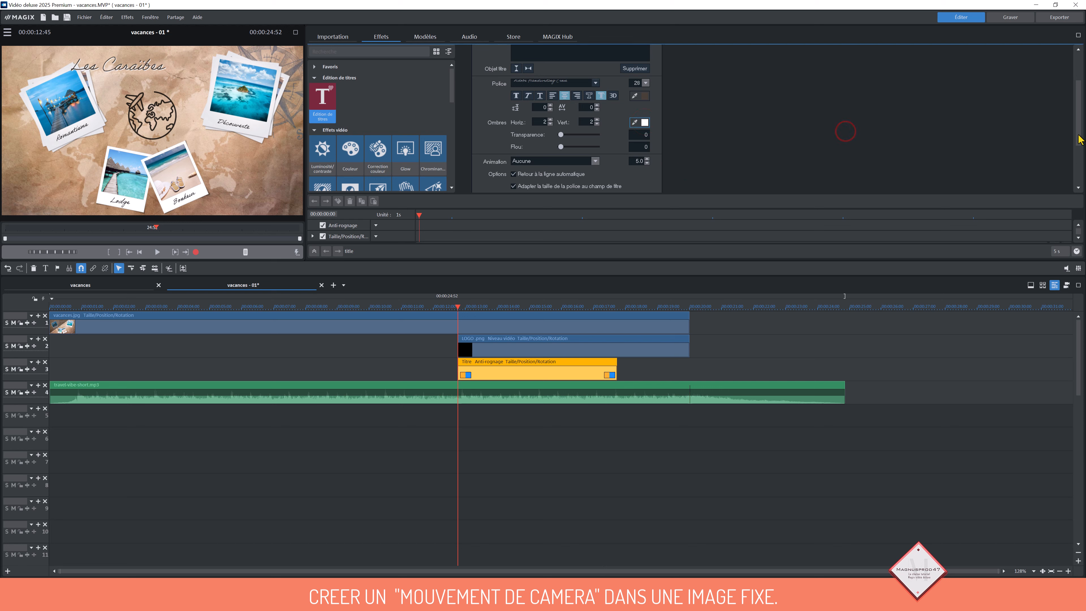
# Centre the title above the logo in the enlarged preview with Taille/Position/Rotation, at a vertical position of about 368 px
pyautogui.click(448, 52)
pyautogui.click(332, 98)
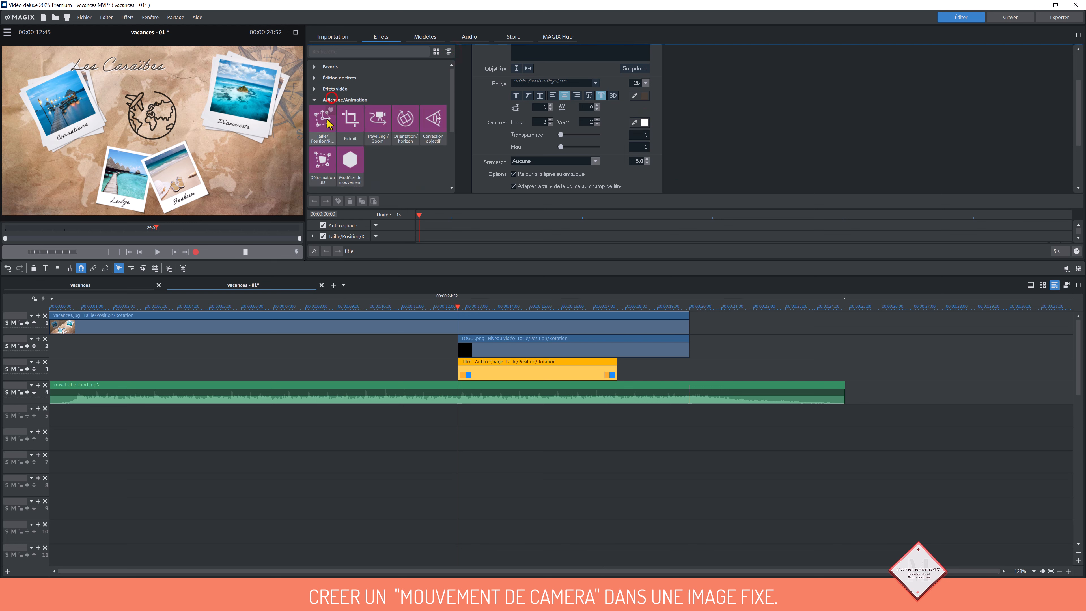
pyautogui.click(326, 119)
pyautogui.click(295, 33)
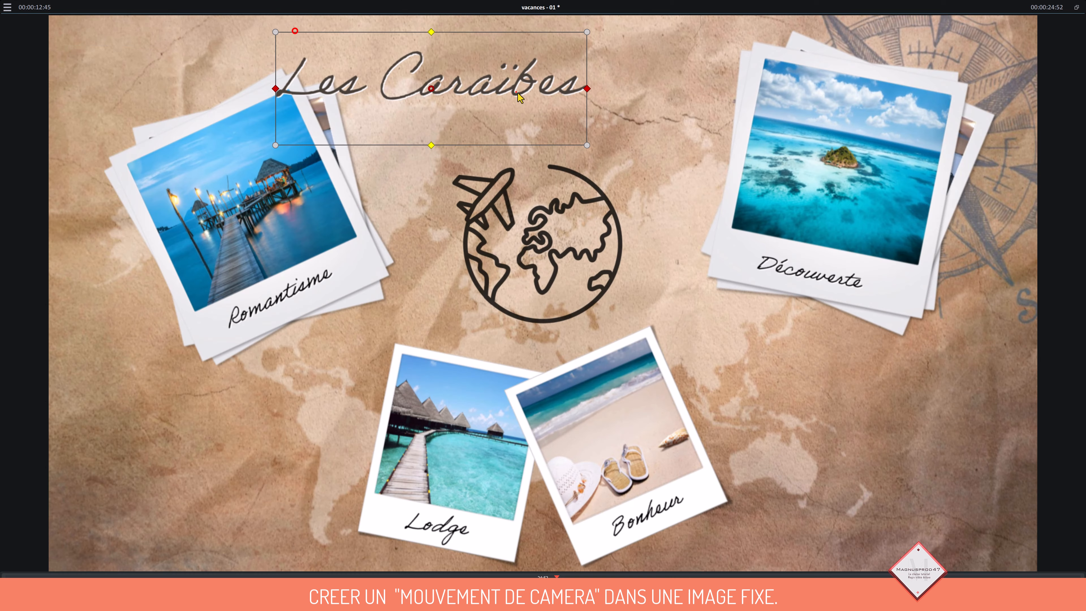
pyautogui.moveTo(600, 111); pyautogui.dragTo(592, 103)
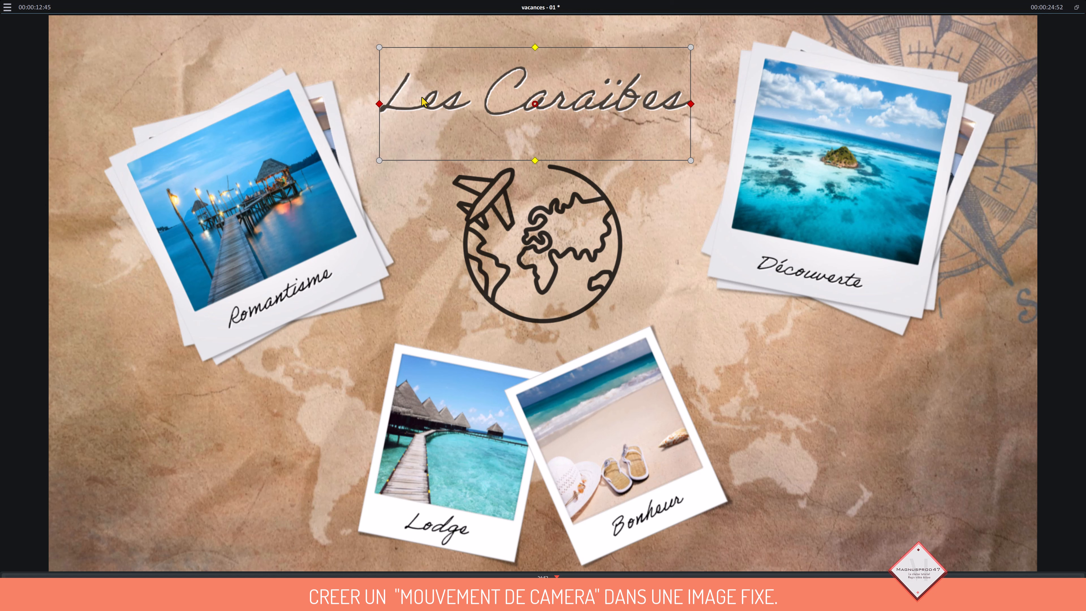
pyautogui.click(1076, 7)
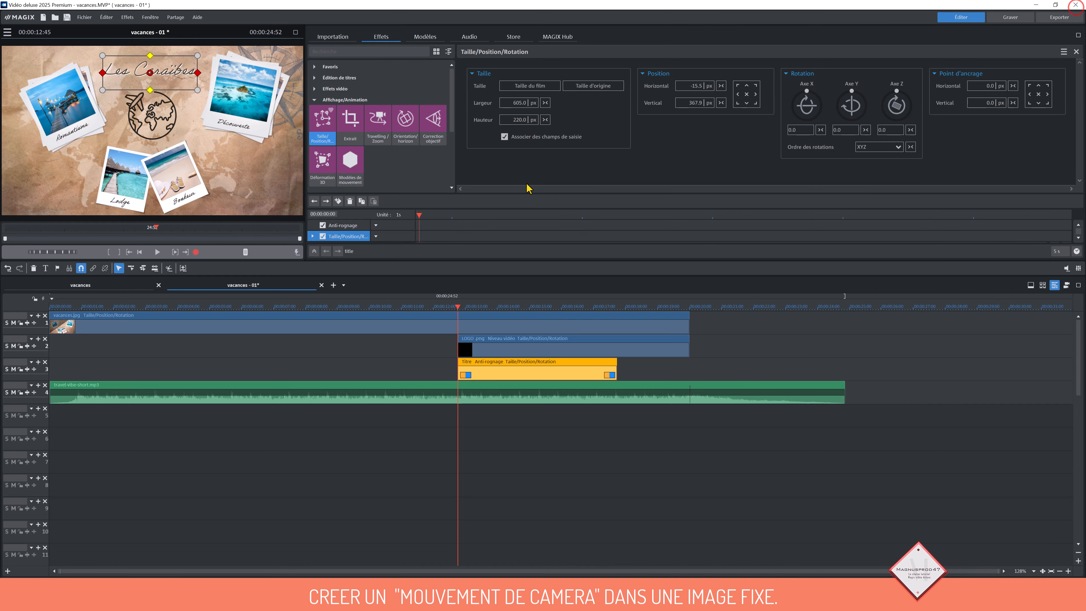
# Reopen the title's text settings, make "Les Caraïbes" bold without the 3D style, and check it in the full-screen preview
pyautogui.click(334, 79)
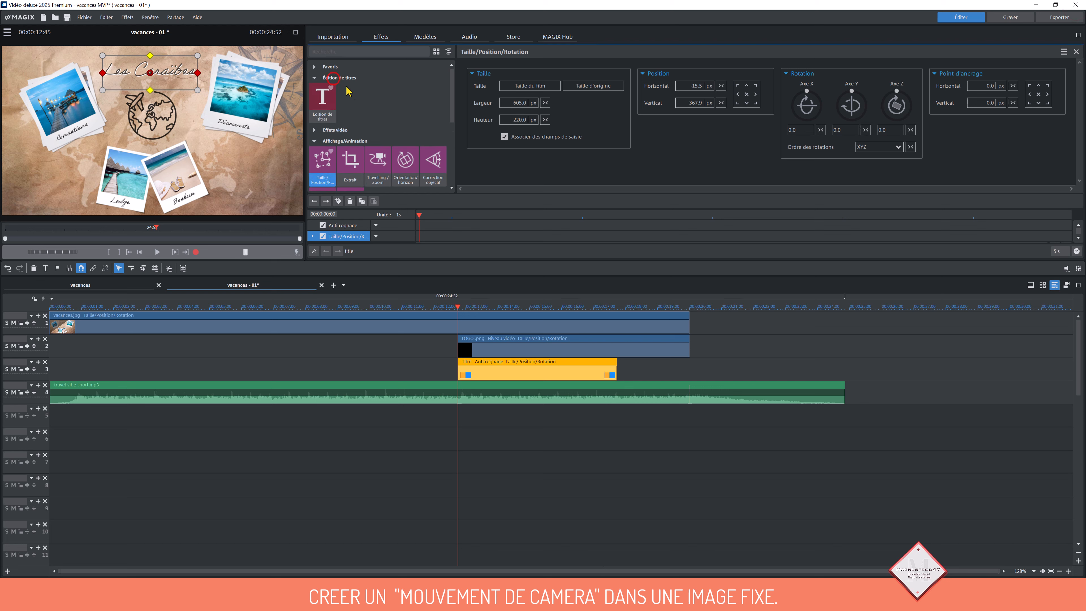
pyautogui.click(322, 99)
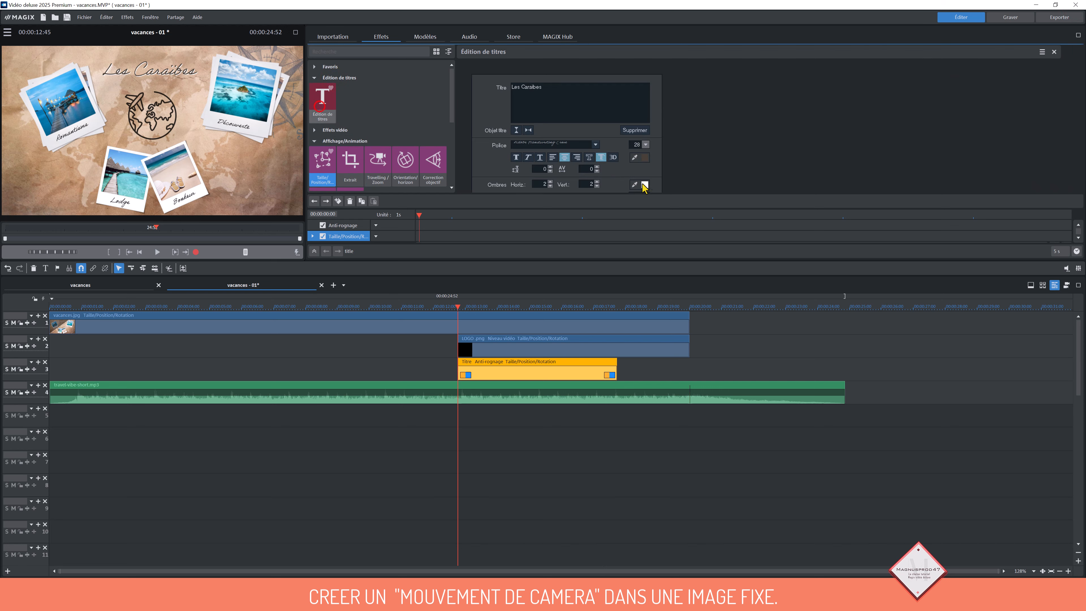
pyautogui.click(589, 158)
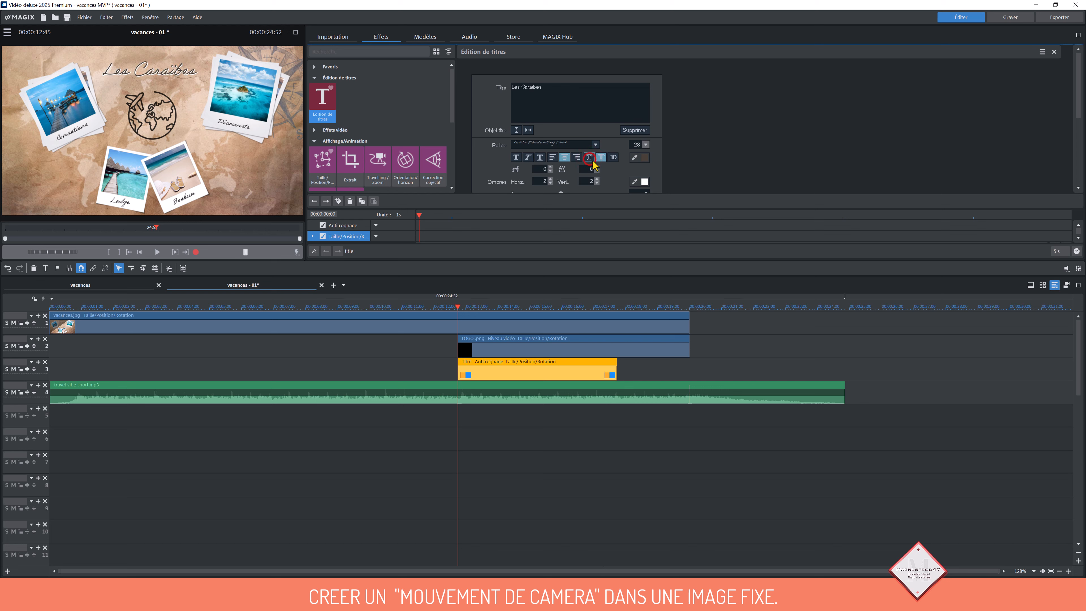
pyautogui.click(611, 158)
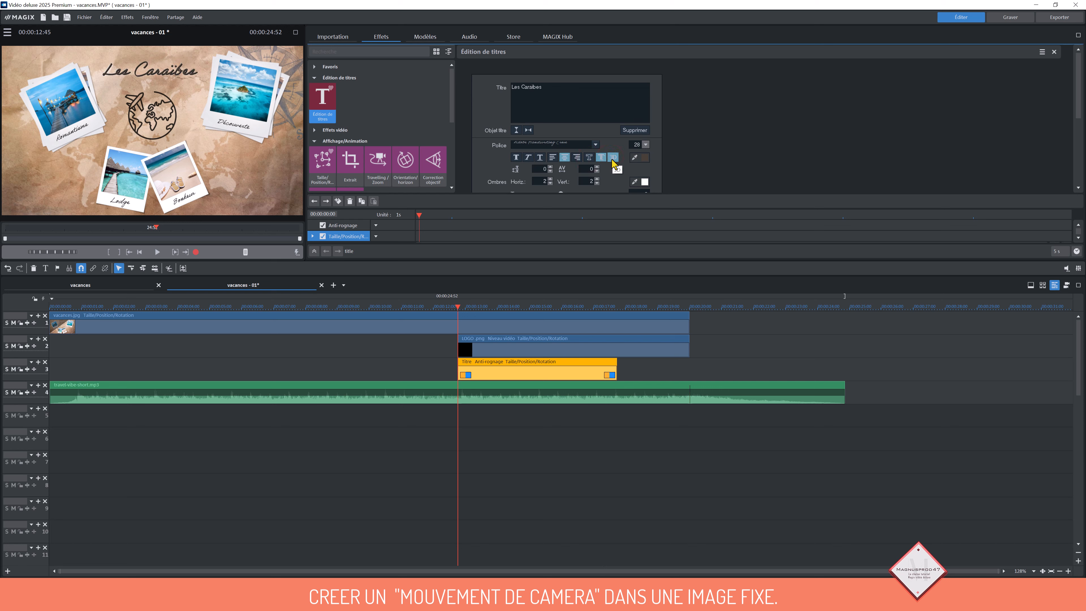
pyautogui.click(613, 159)
pyautogui.click(516, 157)
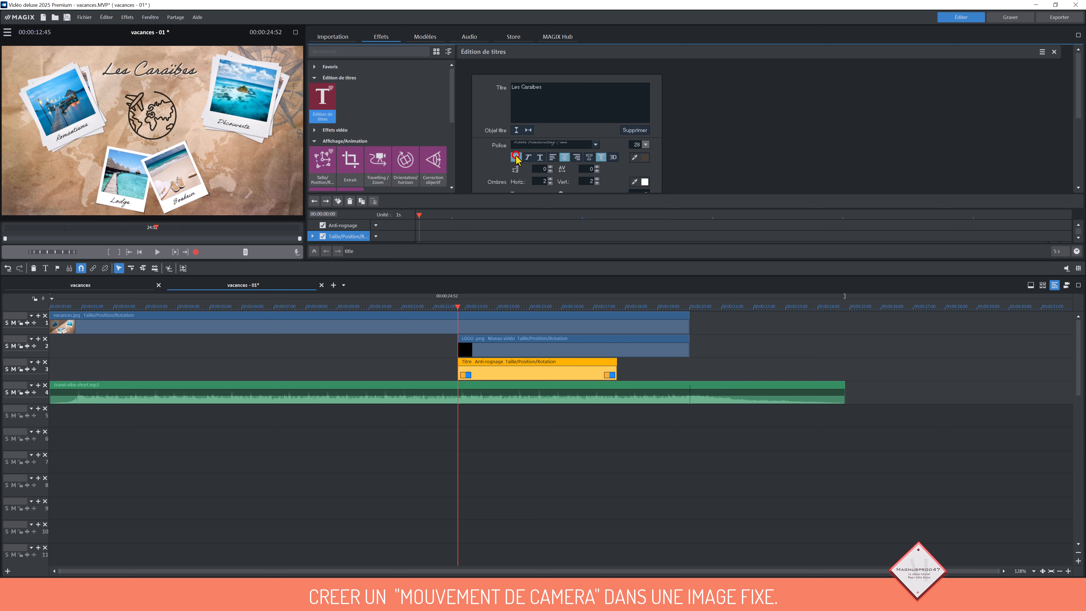
pyautogui.click(296, 32)
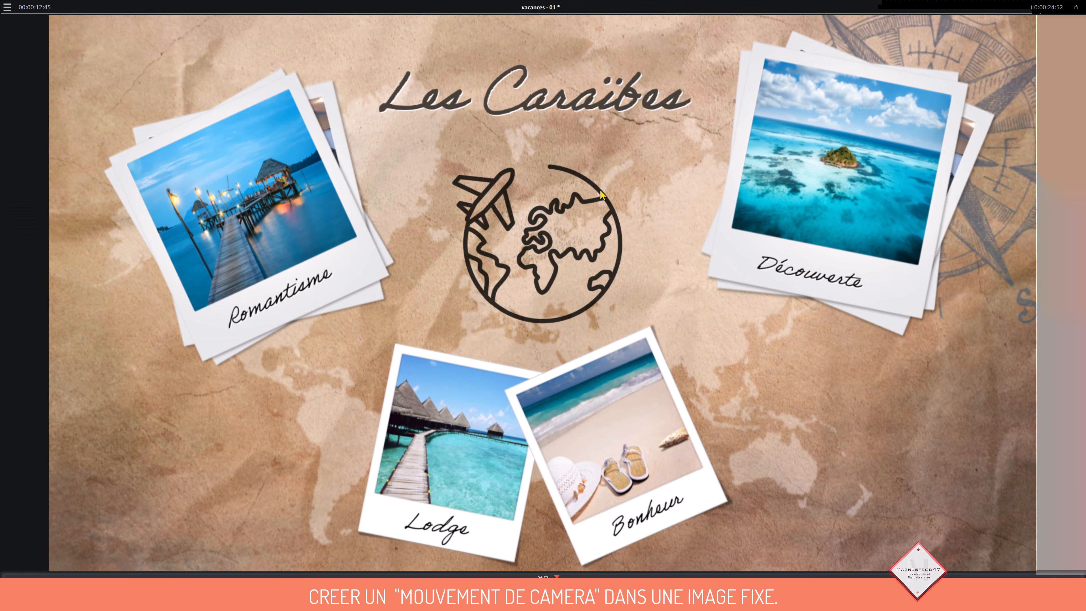
pyautogui.click(1076, 7)
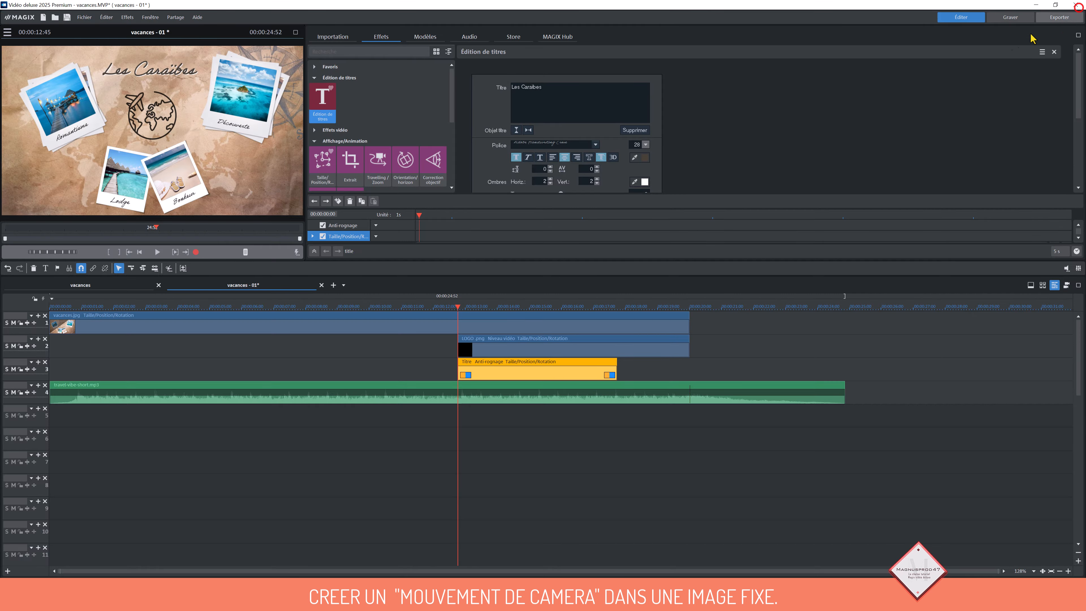
# Resample the title's text colour from the logo's airplane outline and check it in the full-screen preview
pyautogui.moveTo(1079, 105); pyautogui.dragTo(1081, 126)
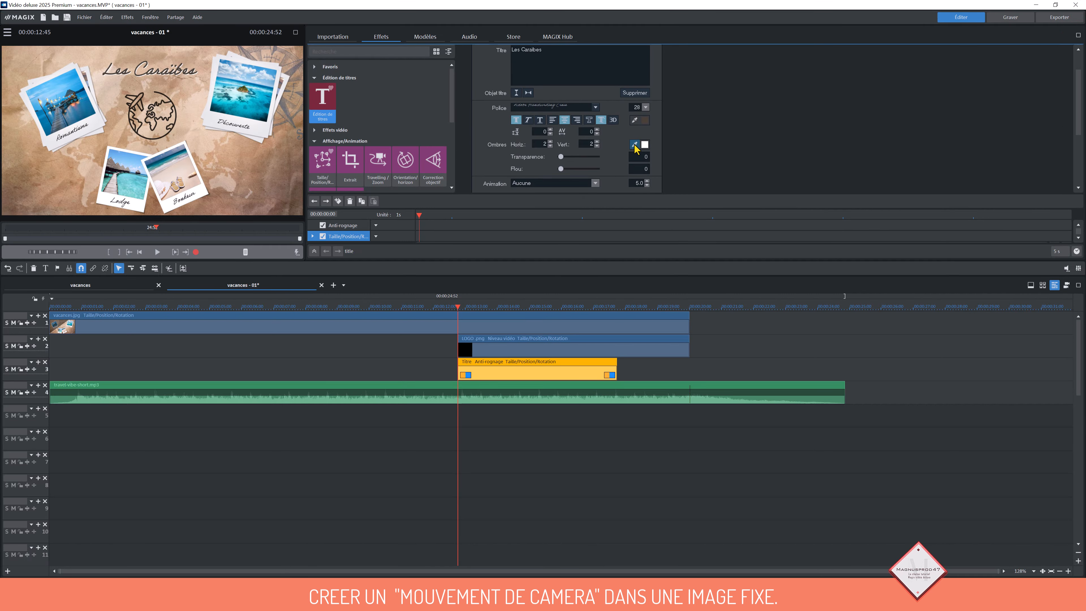
pyautogui.click(634, 121)
pyautogui.click(132, 106)
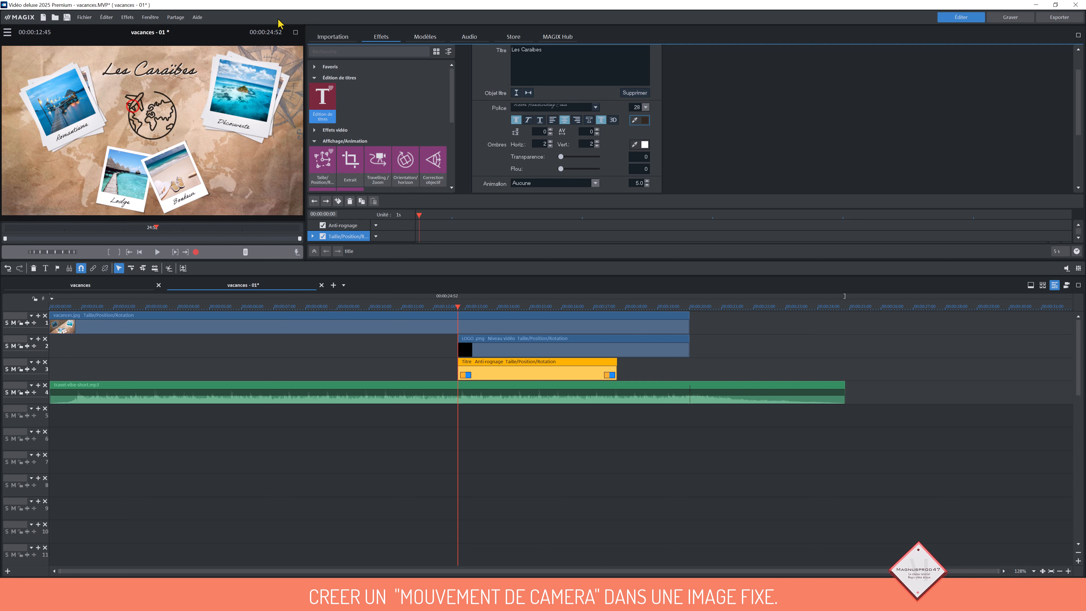
pyautogui.click(296, 32)
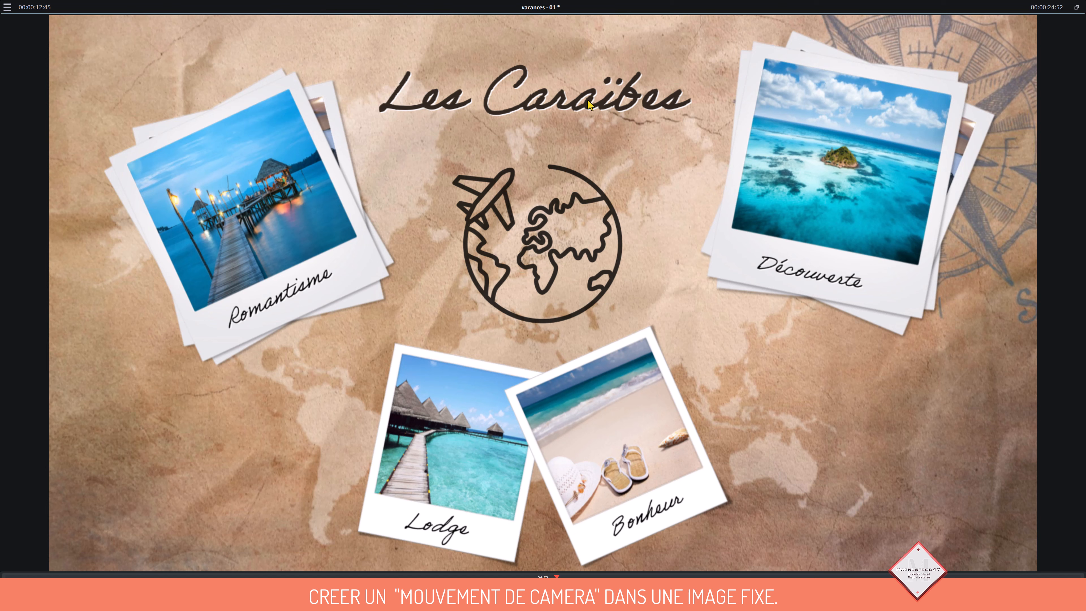
pyautogui.click(1077, 8)
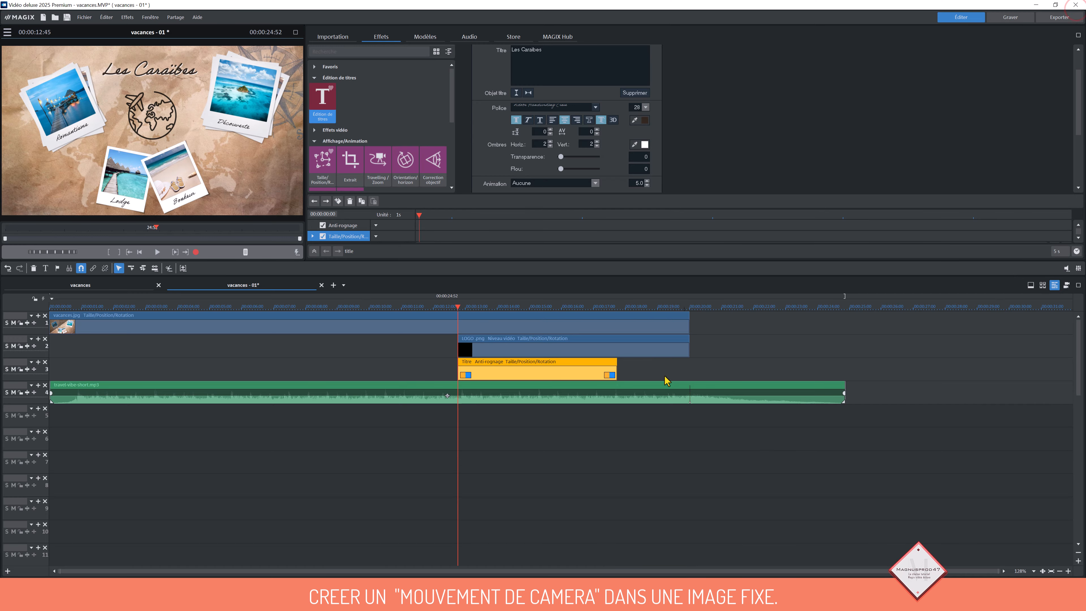
# Extend the title clip's end on track 3 to match the end of the vacances.jpg clip
pyautogui.moveTo(615, 371); pyautogui.dragTo(689, 372)
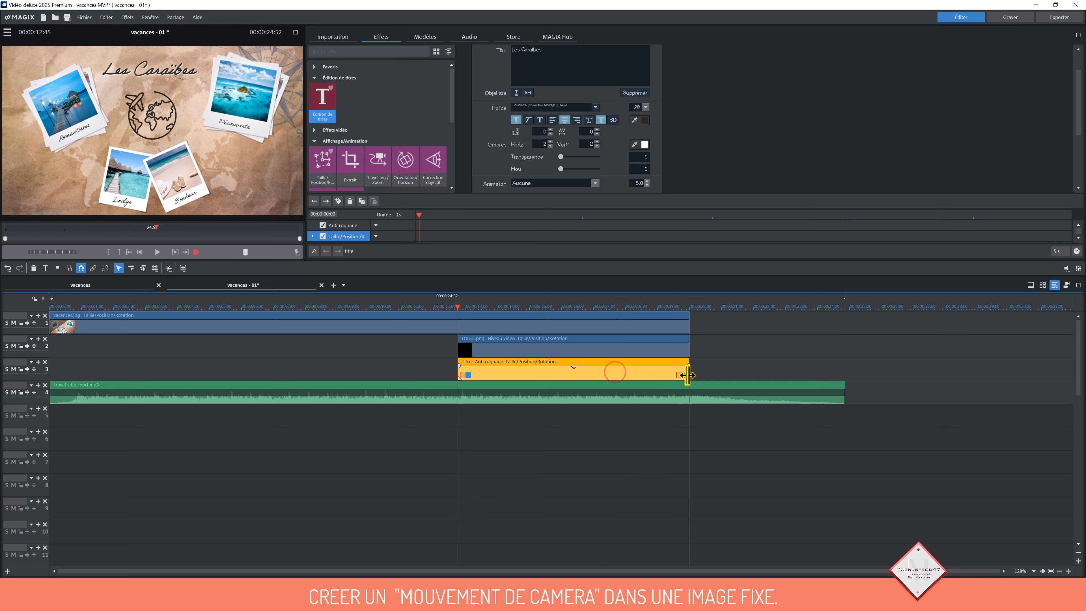
pyautogui.click(613, 419)
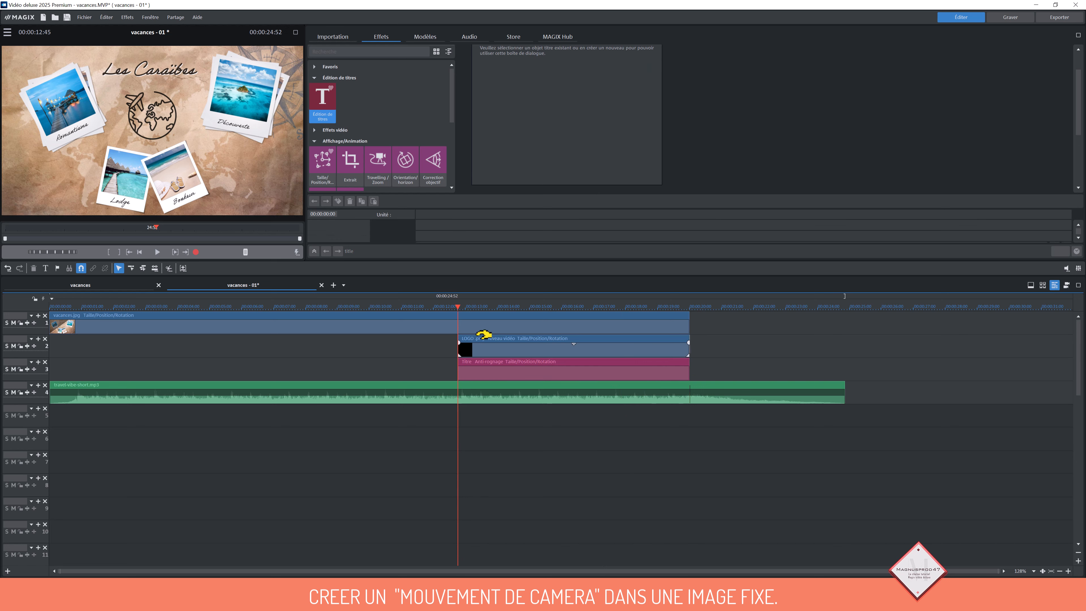
# Add fond 2.jpg from the FOND folder directly after vacances.jpg on track 1 and trim its end to the music's end
pyautogui.moveTo(466, 313); pyautogui.dragTo(690, 351)
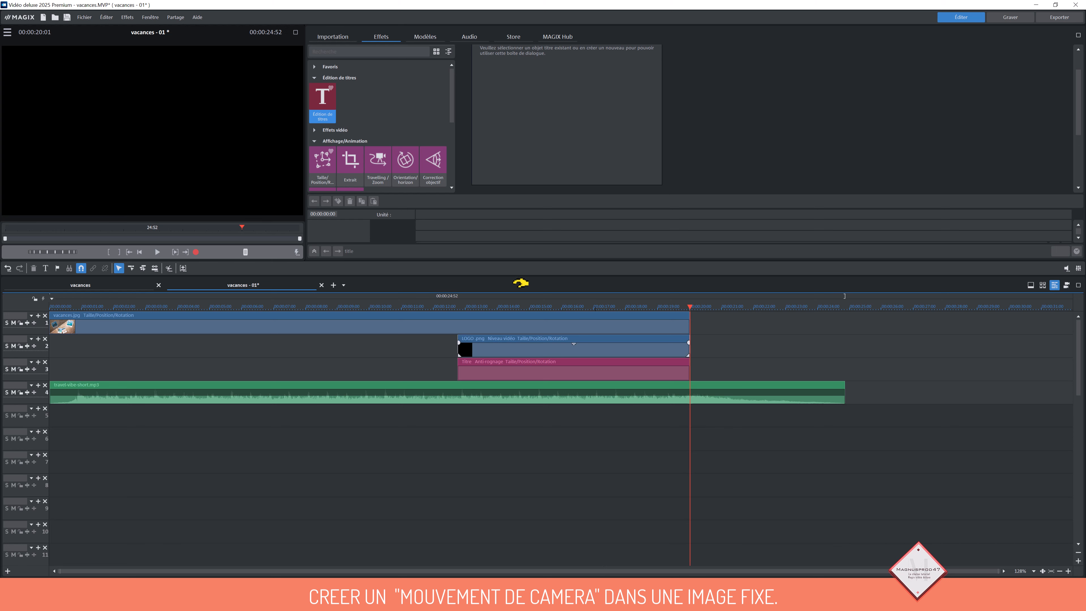
pyautogui.click(329, 37)
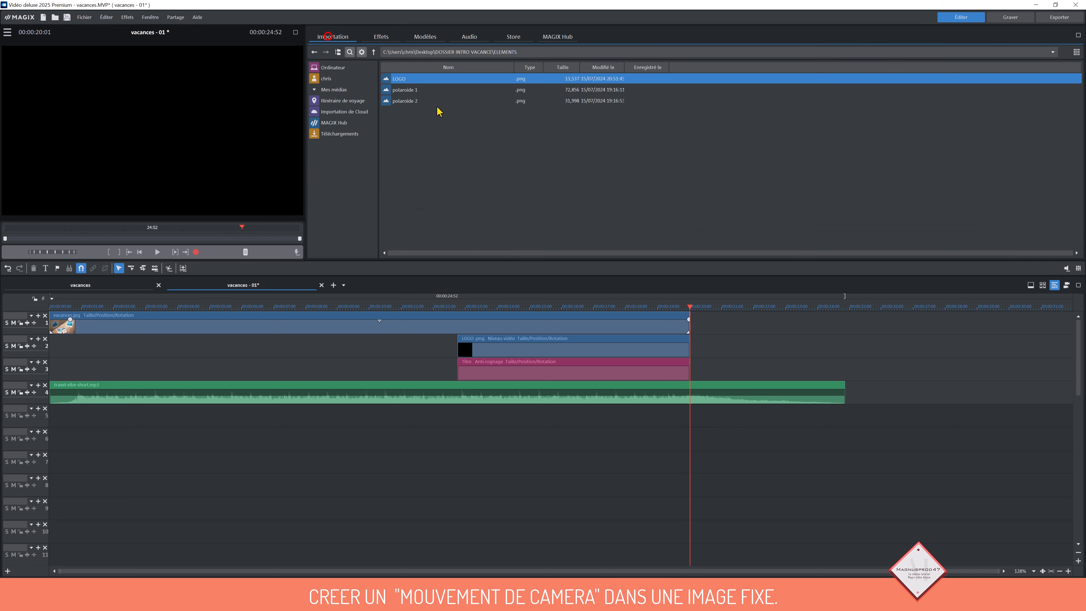
pyautogui.click(373, 52)
pyautogui.click(400, 90)
pyautogui.doubleClick(406, 91)
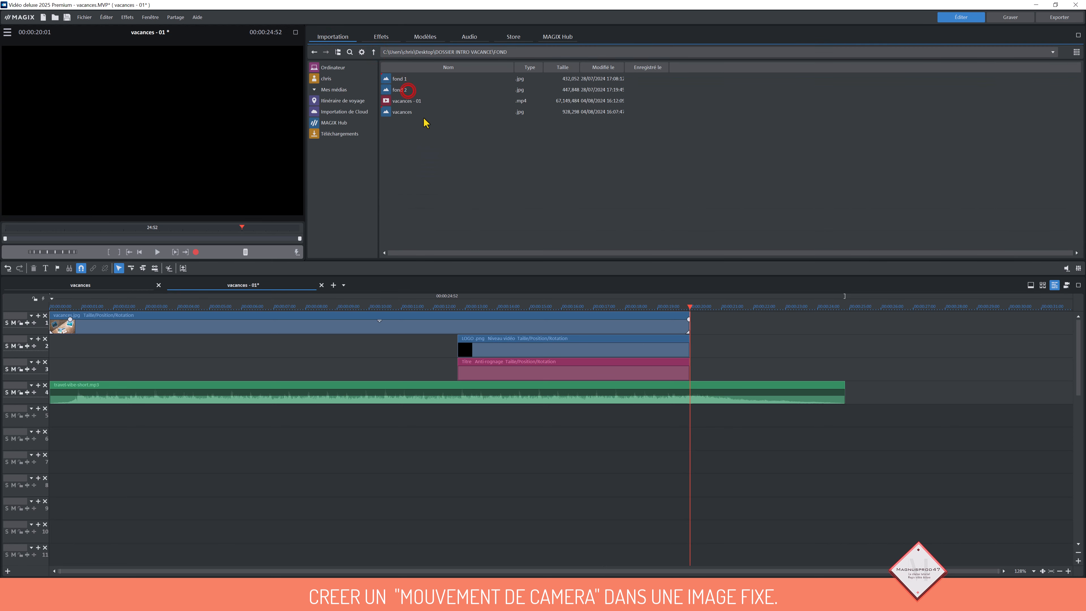
pyautogui.moveTo(402, 90); pyautogui.dragTo(744, 325)
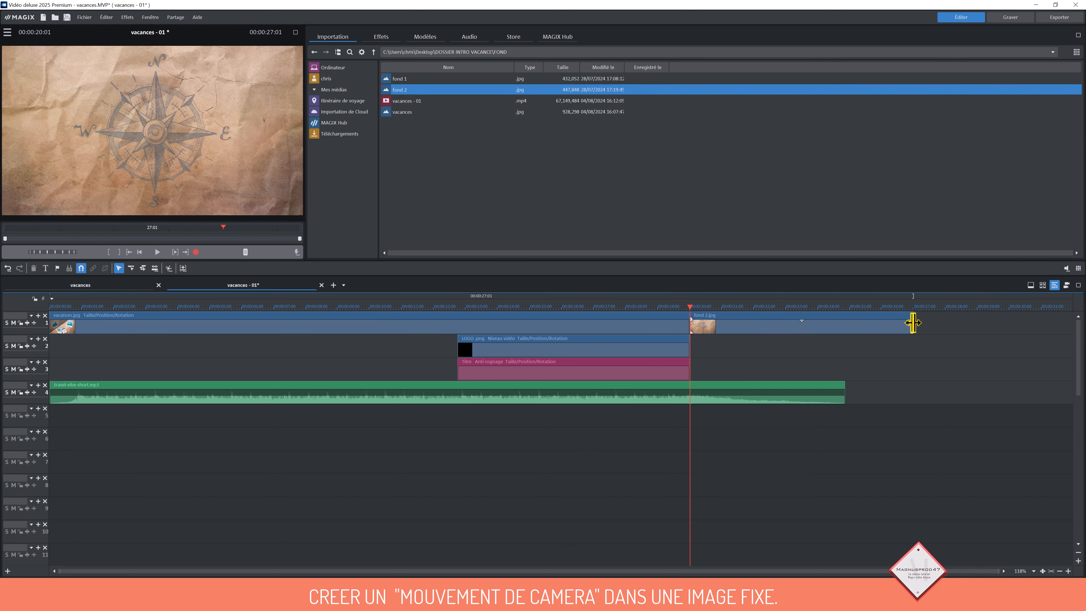
pyautogui.moveTo(913, 327); pyautogui.dragTo(851, 329)
pyautogui.click(905, 354)
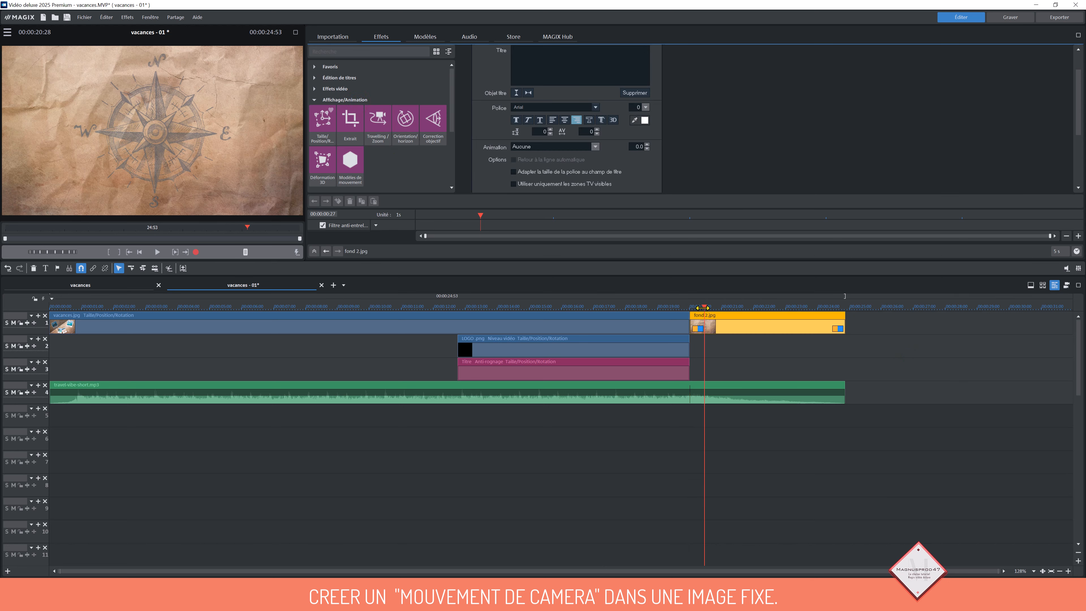
# Apply Taille/Position/Rotation at the start of the fond 2.jpg clip and set the image width to 4000 px
pyautogui.moveTo(703, 307); pyautogui.dragTo(690, 303)
pyautogui.click(322, 122)
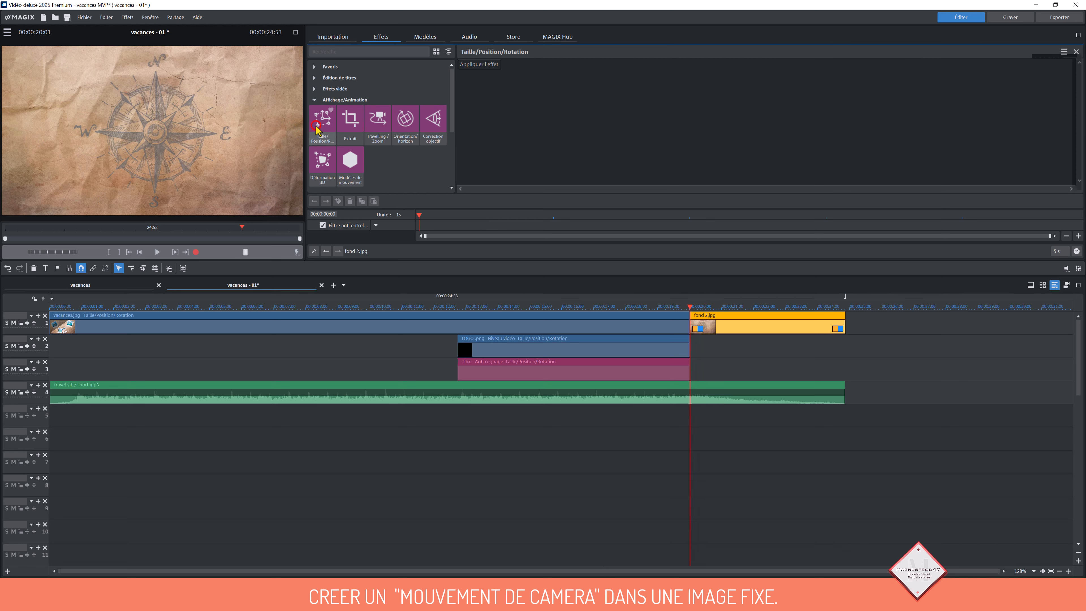
pyautogui.click(473, 65)
pyautogui.doubleClick(507, 101)
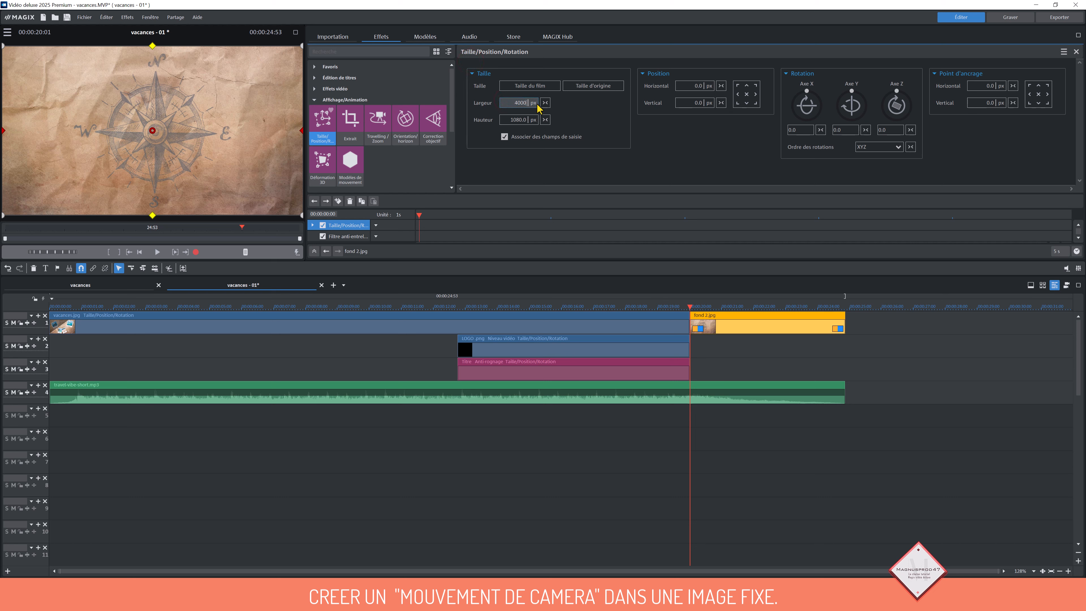
pyautogui.press('Return')
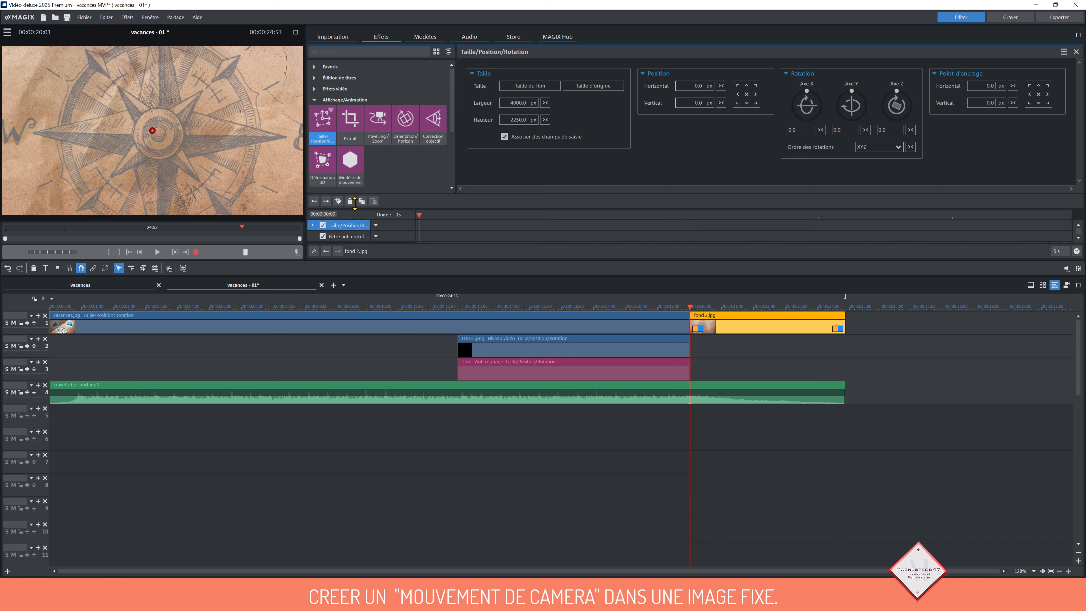
# Set a keyframe at the start of fond 2.jpg and give it a Z-axis rotation of -30
pyautogui.click(338, 202)
pyautogui.click(880, 129)
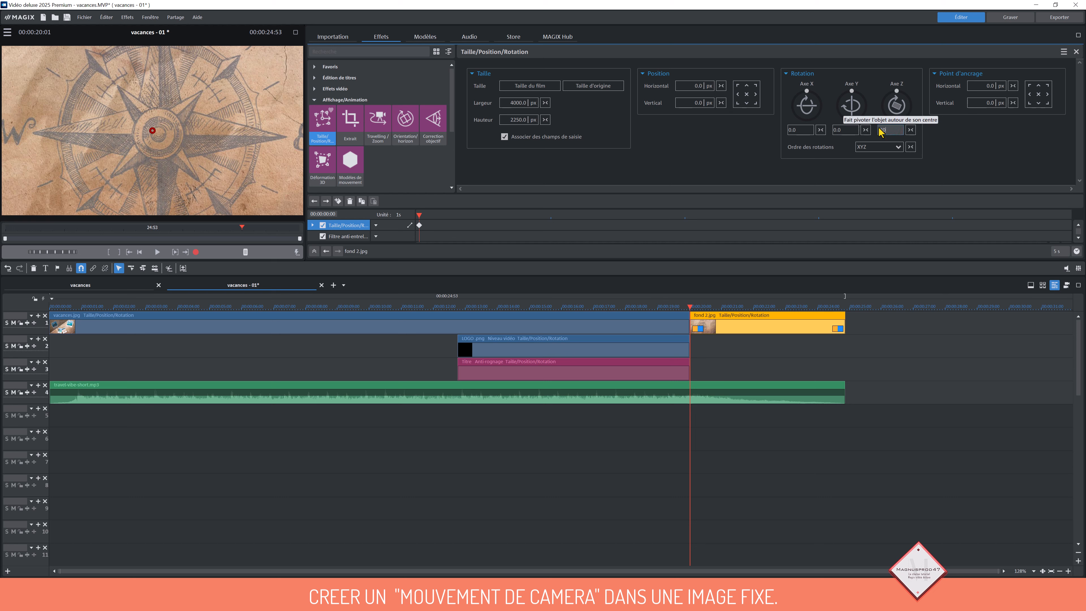
pyautogui.write('10')
pyautogui.press('Return')
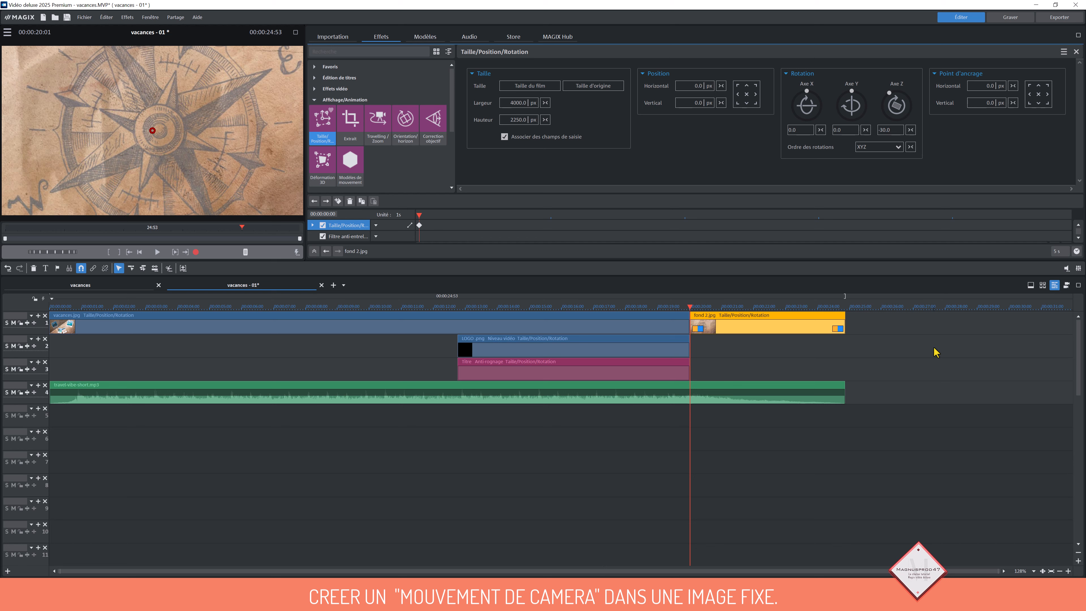
# Place a copy of the title clip on track 2 below fond 2.jpg and trim it to the same end
pyautogui.click(652, 369)
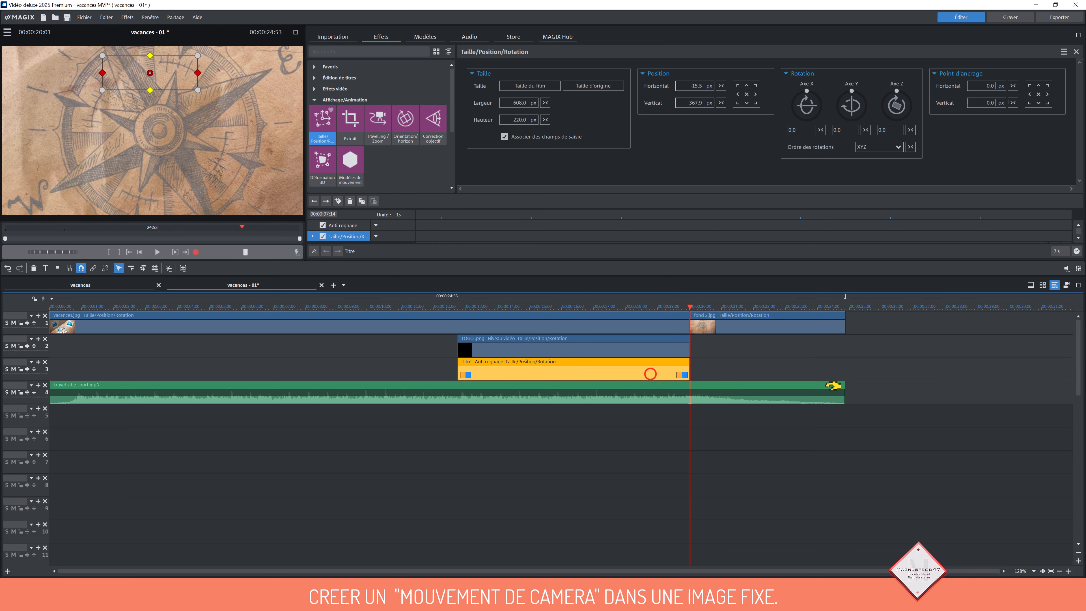
pyautogui.hotkey('ctrl', 'd')
pyautogui.moveTo(642, 374); pyautogui.dragTo(827, 350)
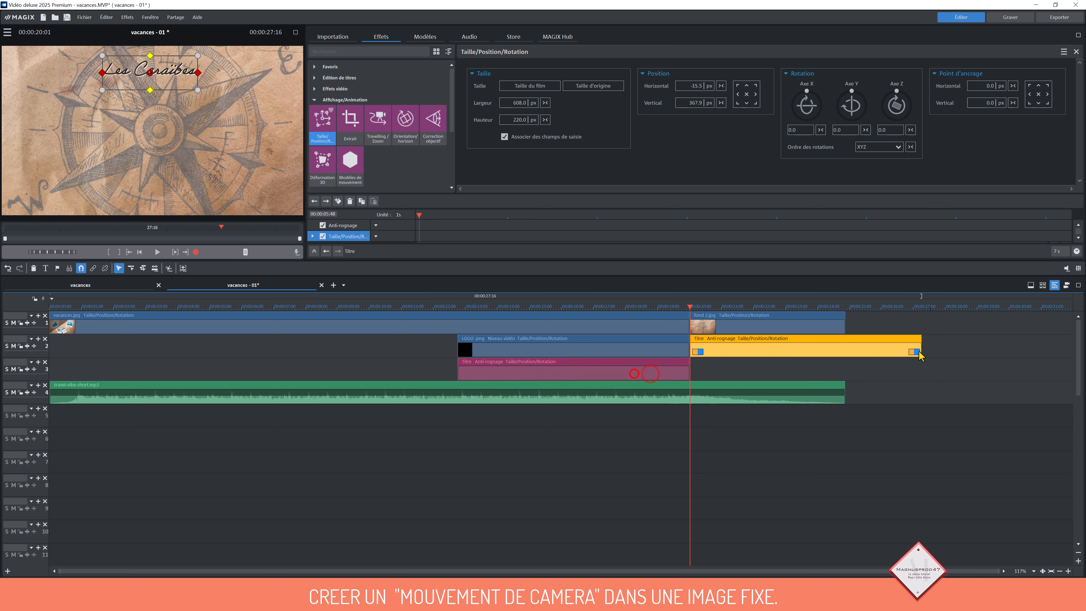
pyautogui.moveTo(921, 351); pyautogui.dragTo(845, 346)
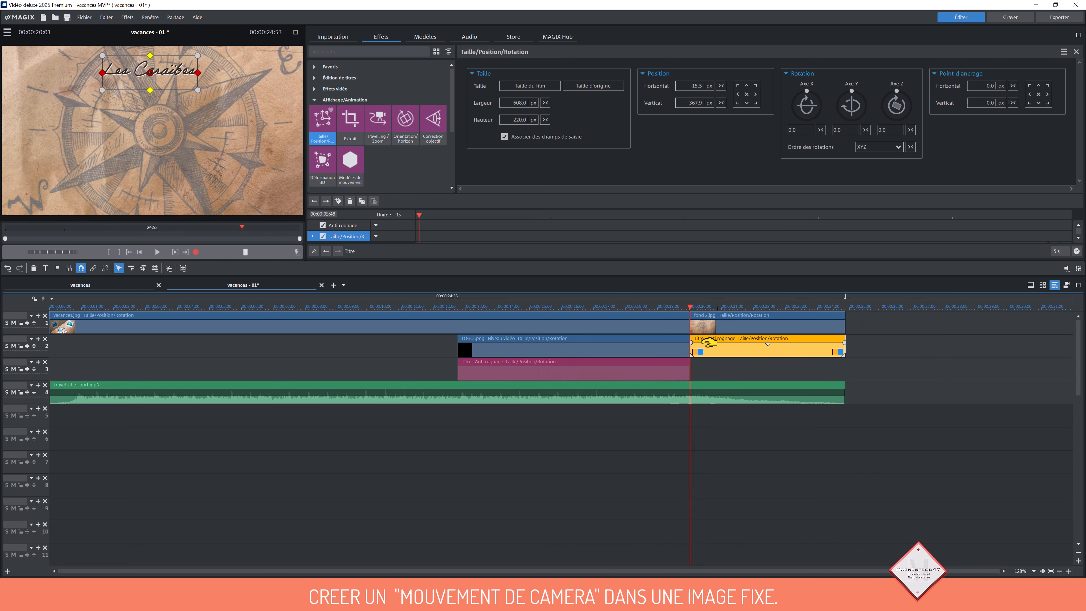
# Reset fond 2.jpg's size and Z-axis rotation to default at 00:00:22:01 and give the animation a smooth curve
pyautogui.click(733, 326)
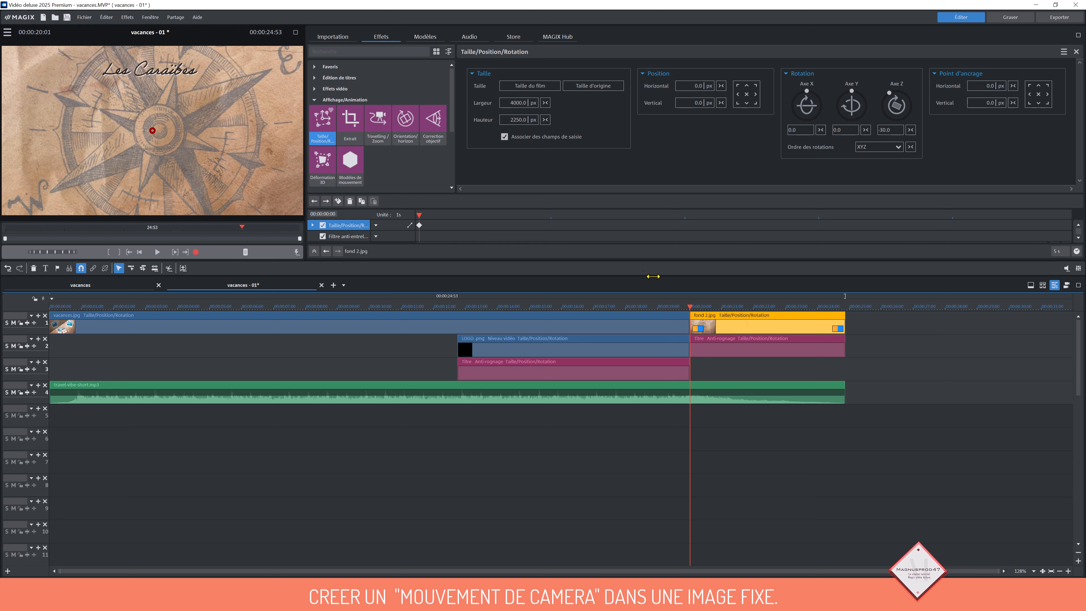
pyautogui.click(754, 304)
pyautogui.click(753, 301)
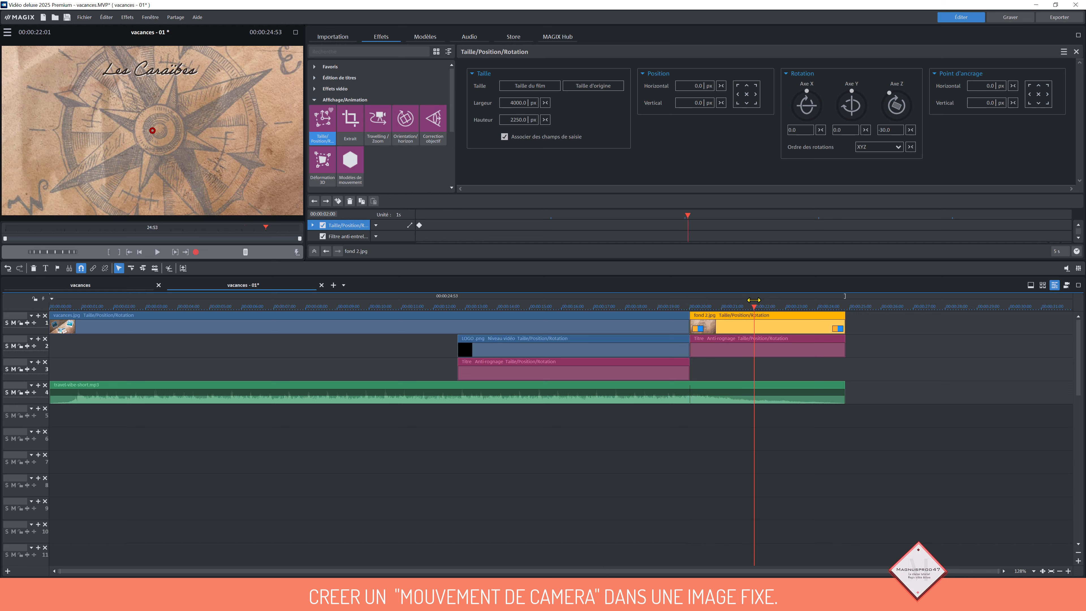
pyautogui.moveTo(754, 300); pyautogui.dragTo(754, 299)
pyautogui.click(545, 103)
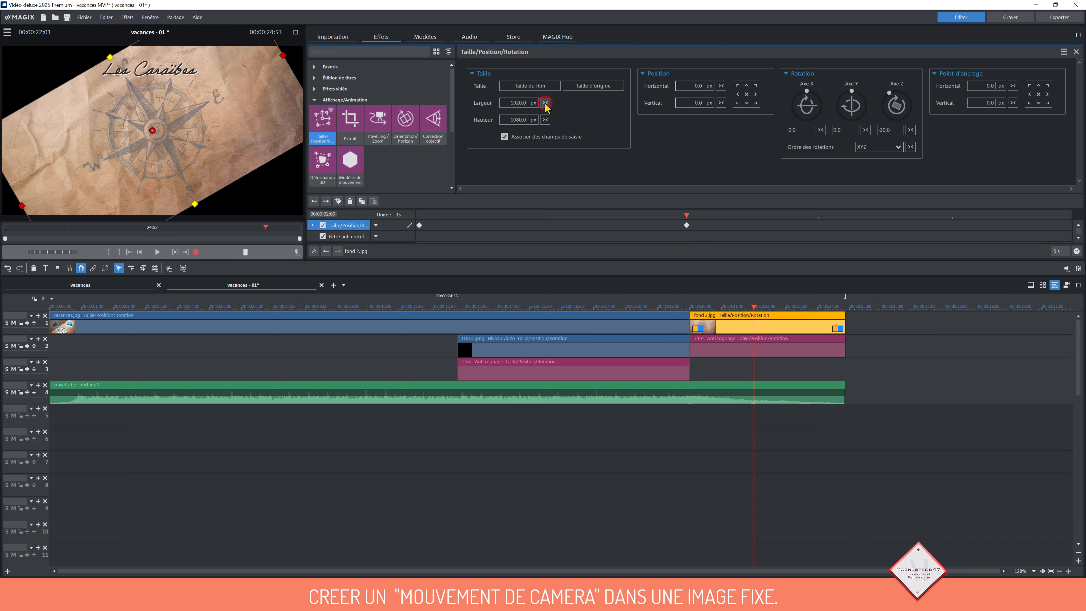
pyautogui.click(910, 129)
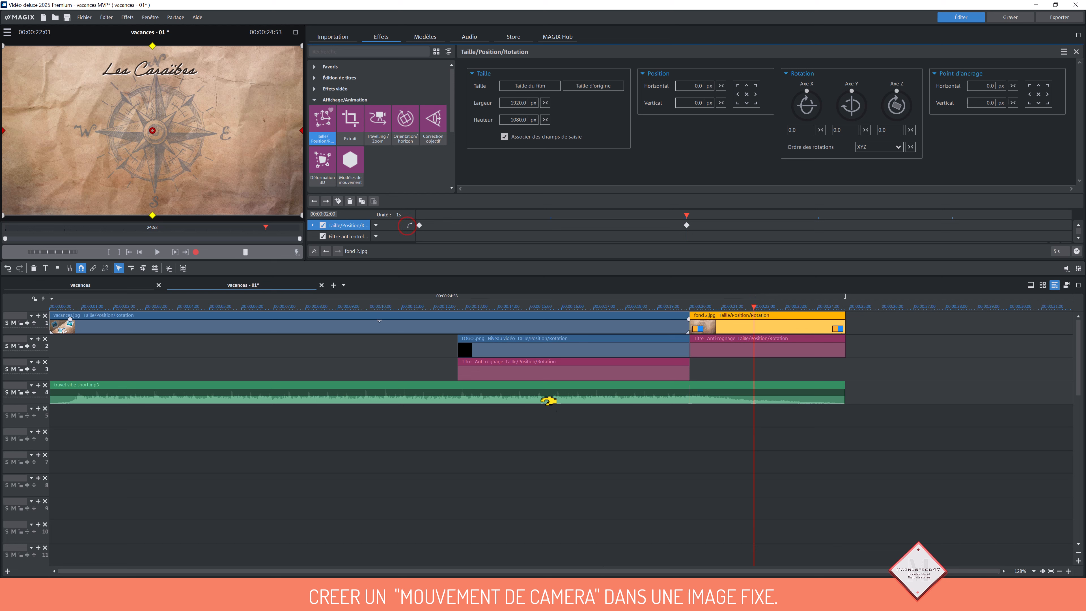
# Open the title settings of the copied title on track 2 and centre the text vertically and horizontally in the frame
pyautogui.click(755, 343)
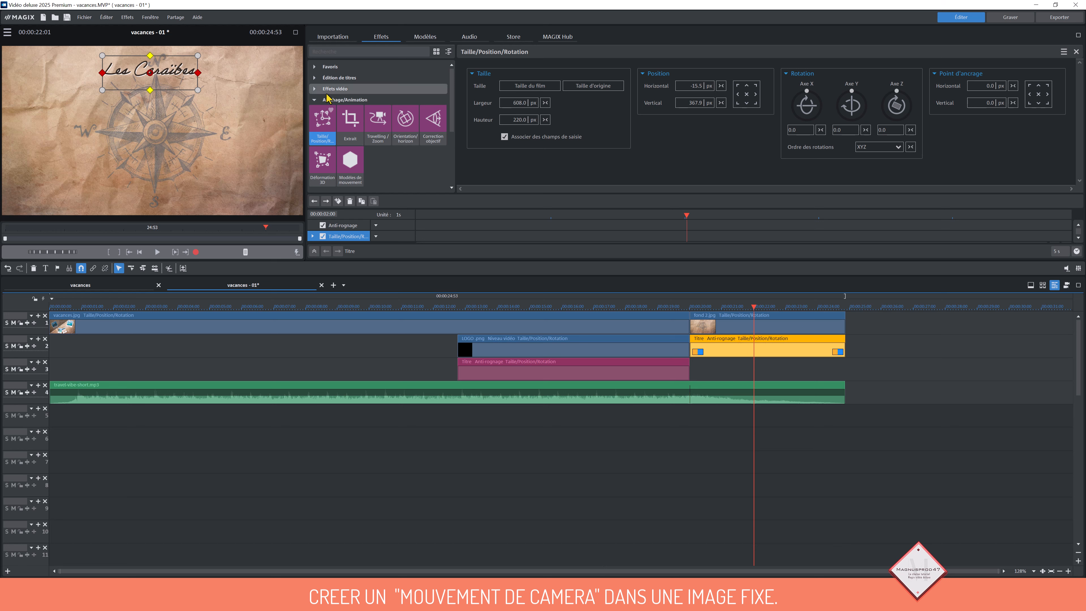
pyautogui.click(331, 78)
pyautogui.click(327, 108)
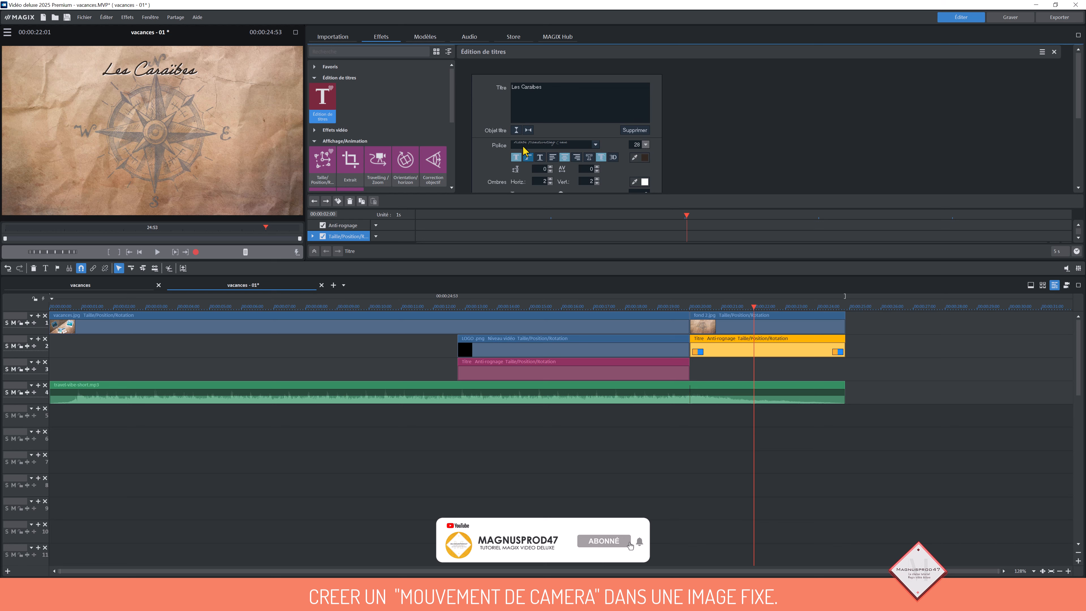
pyautogui.click(518, 130)
pyautogui.click(518, 130)
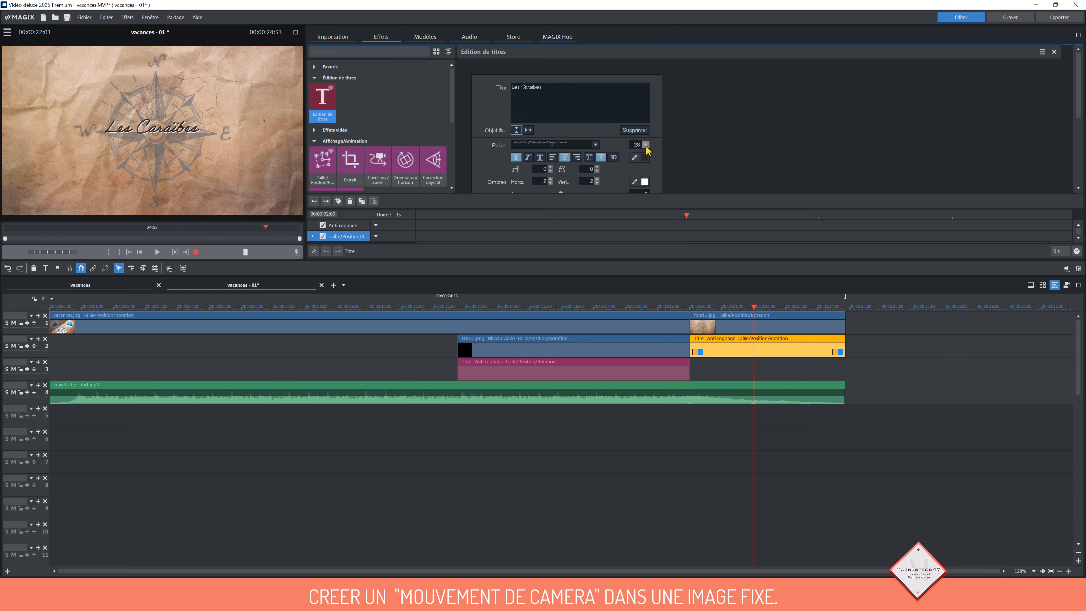
# Replace the copied title's text with "Passons au tutoriel !!" and set its font size to 44
pyautogui.moveTo(557, 89); pyautogui.dragTo(511, 90)
pyautogui.write('Passons au tutoriel !!')
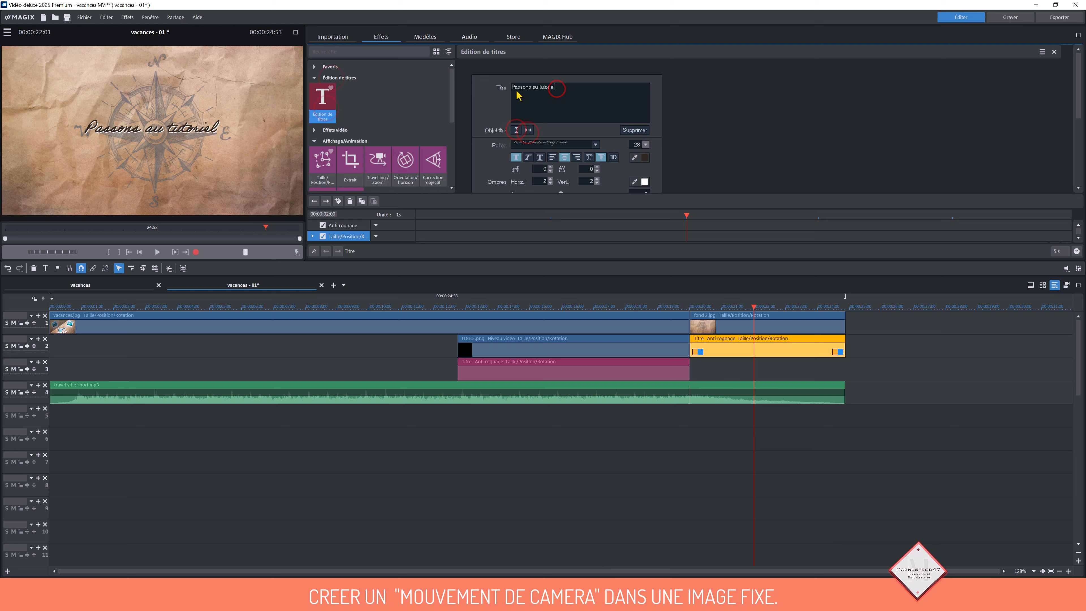
pyautogui.click(644, 145)
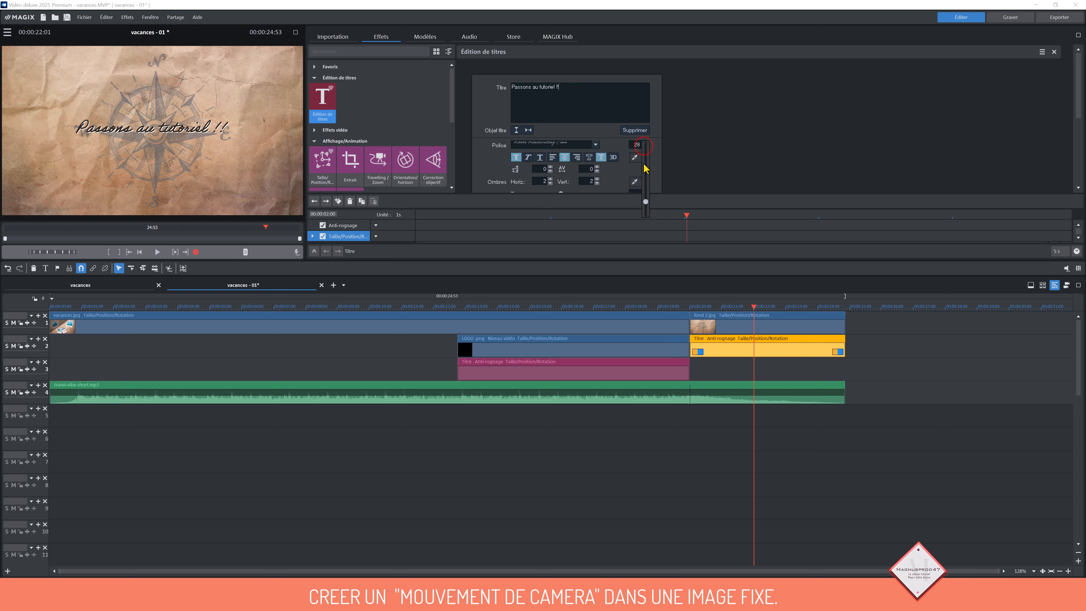
pyautogui.click(631, 149)
pyautogui.doubleClick(636, 146)
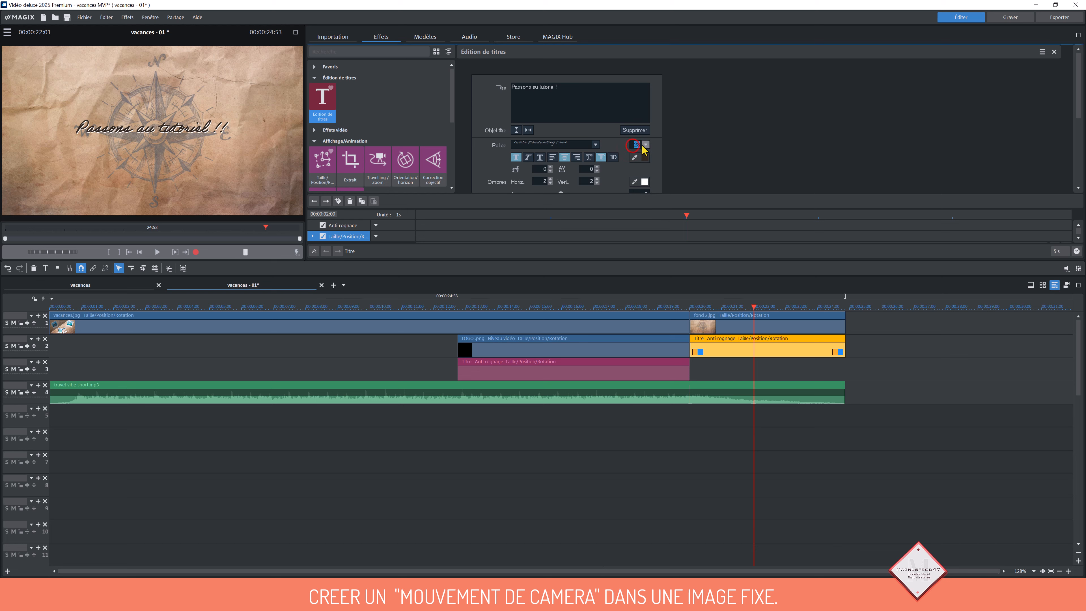
pyautogui.press('Return')
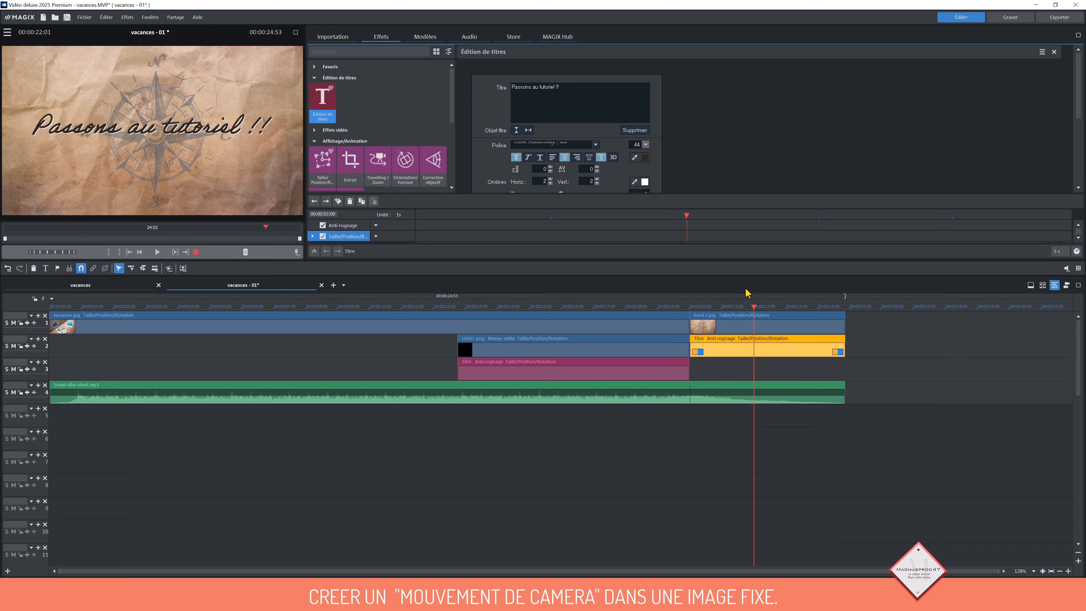
# Copy the video effects of fond 2.jpg and paste them onto the "Passons au tutoriel !!" title clip
pyautogui.click(736, 322)
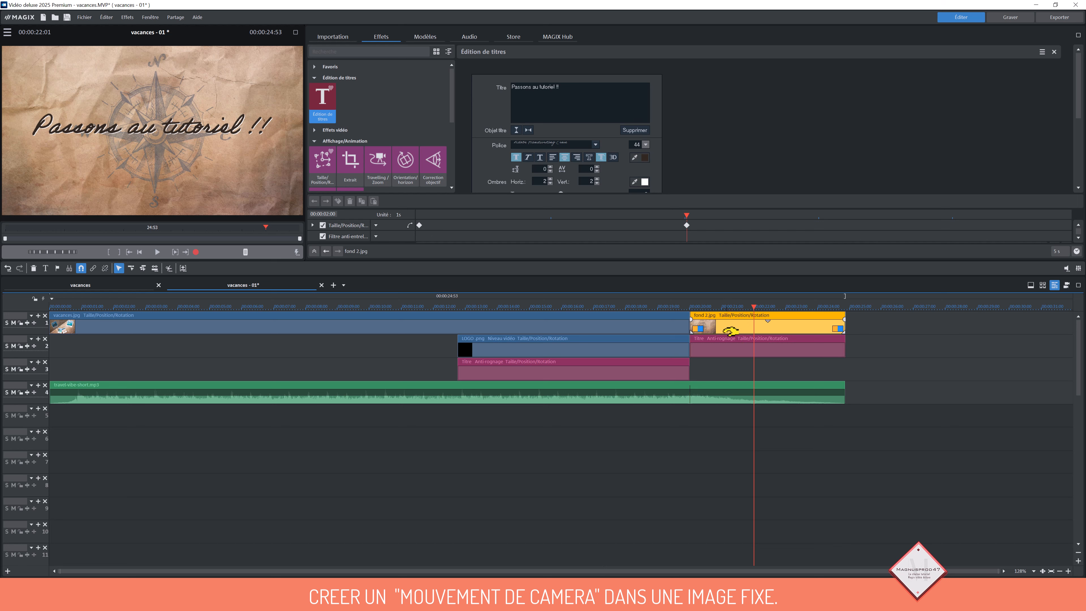
pyautogui.rightClick(731, 328)
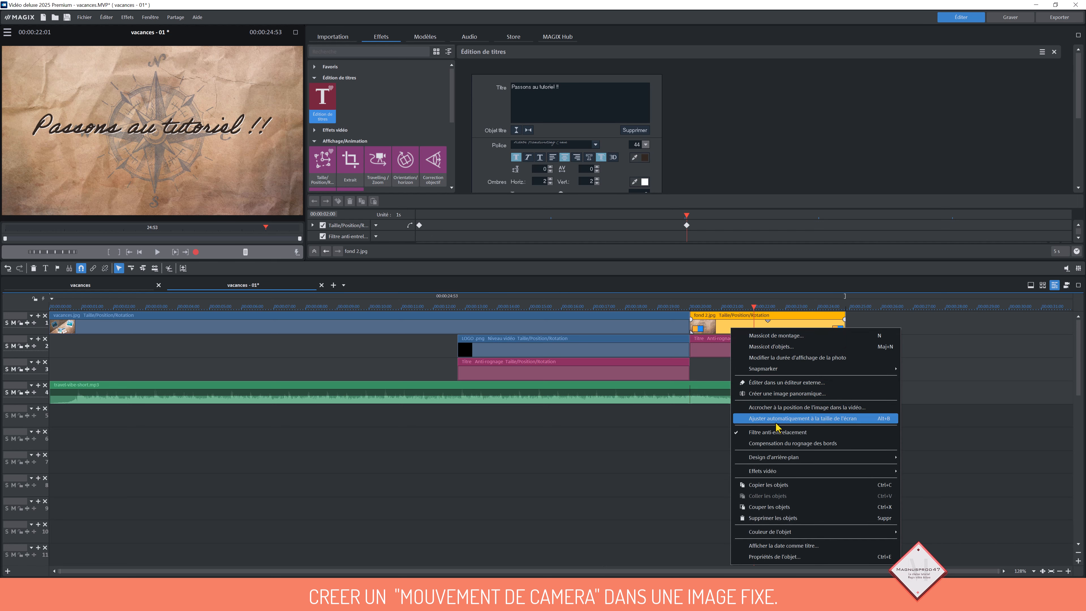
pyautogui.moveTo(782, 470)
pyautogui.click(640, 502)
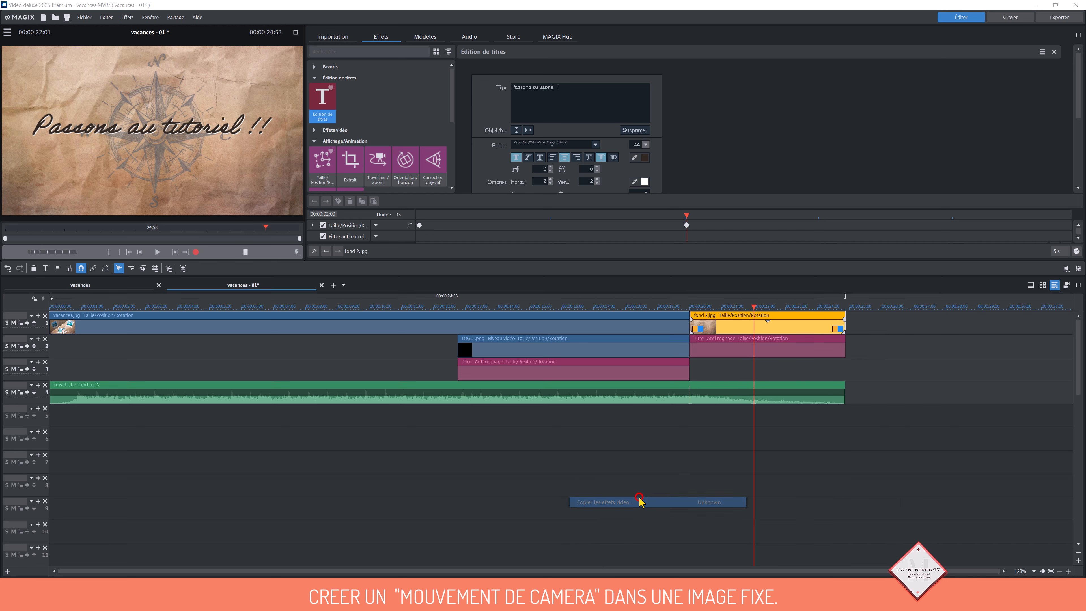
pyautogui.click(551, 327)
pyautogui.click(750, 351)
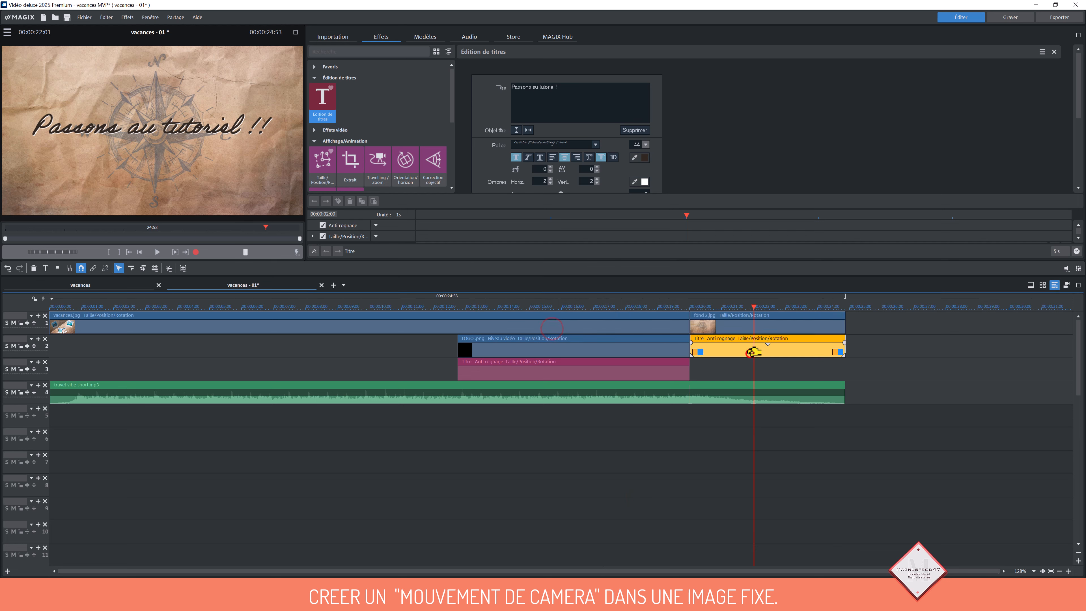
pyautogui.rightClick(752, 351)
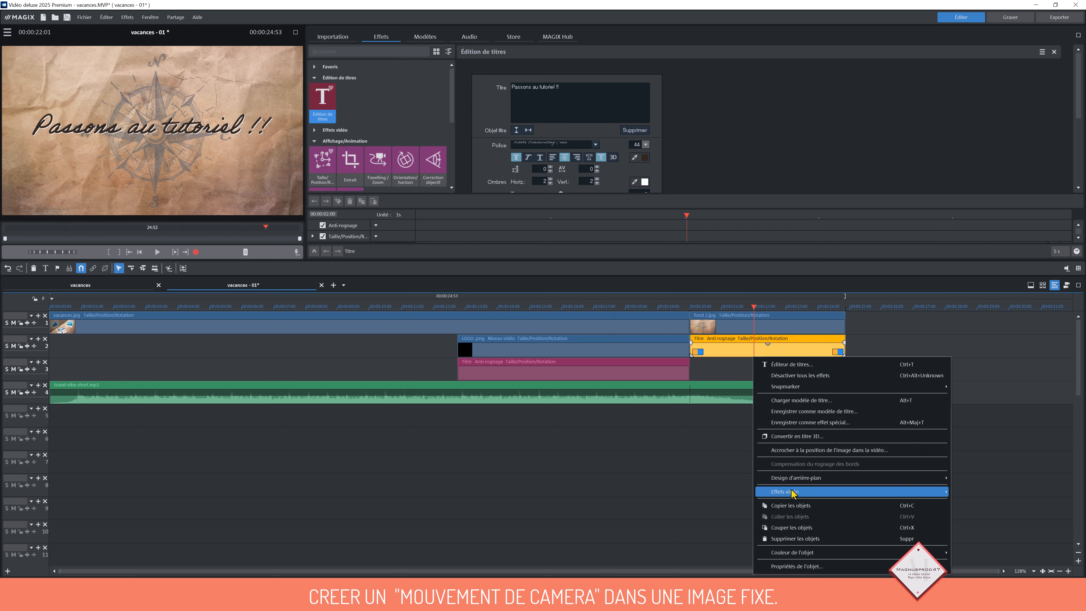
pyautogui.moveTo(791, 492)
pyautogui.click(607, 538)
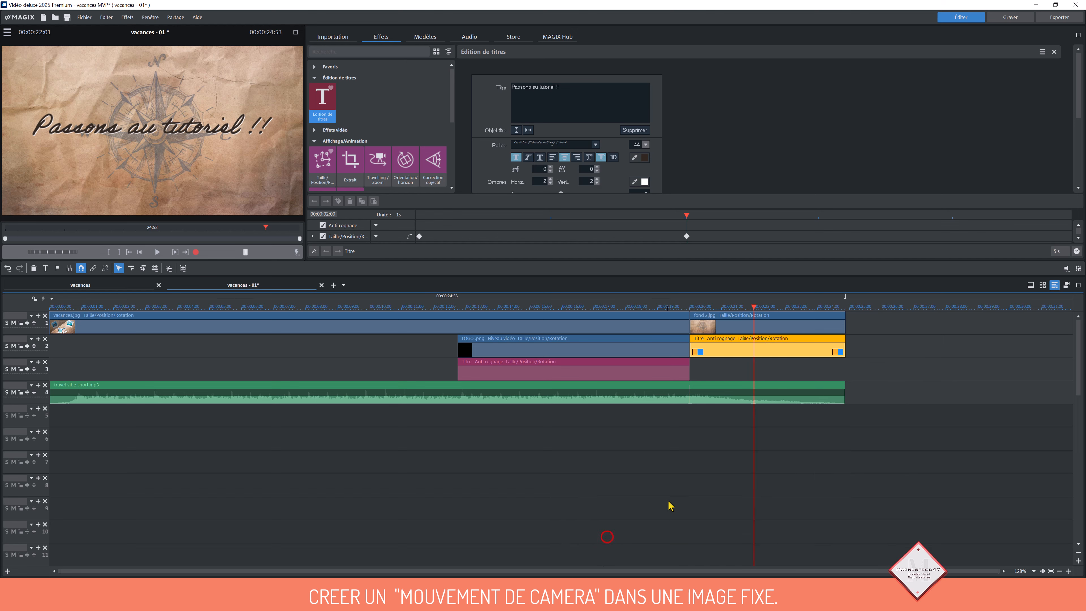
# Open the Incrustation en chrominance effect for the LOGO.png clip on track 2 and show its Niveau vidéo keyframe row
pyautogui.click(685, 309)
pyautogui.click(717, 371)
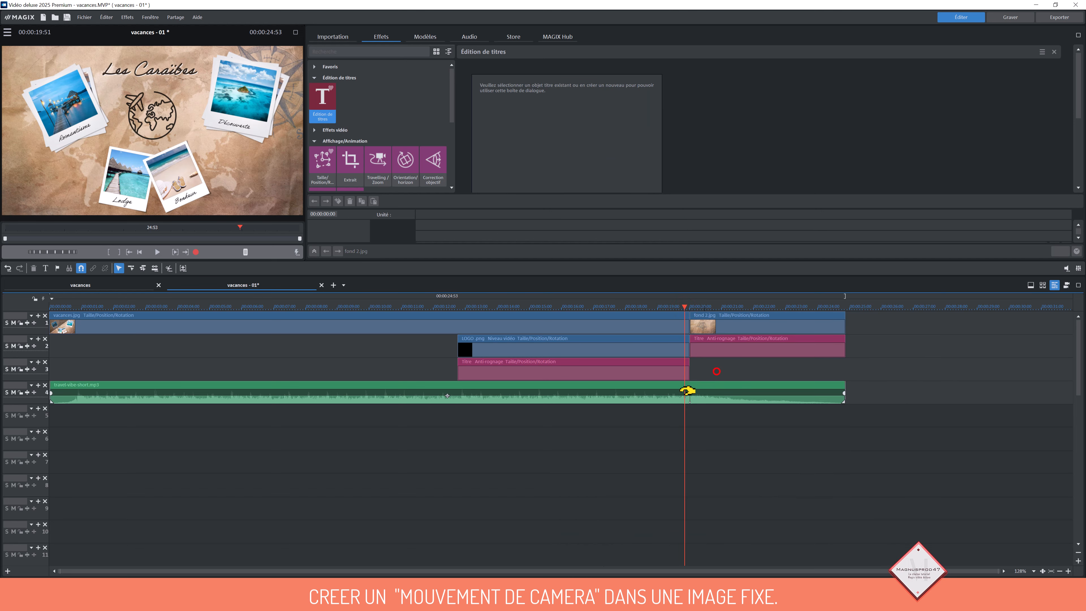
pyautogui.click(638, 352)
pyautogui.click(552, 327)
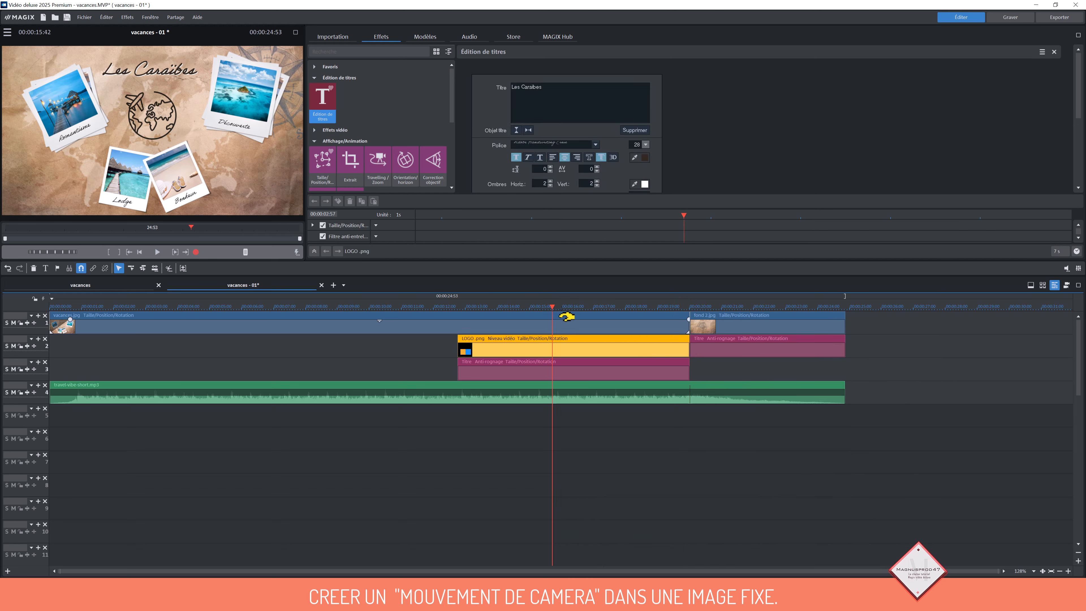
pyautogui.click(575, 354)
pyautogui.click(338, 141)
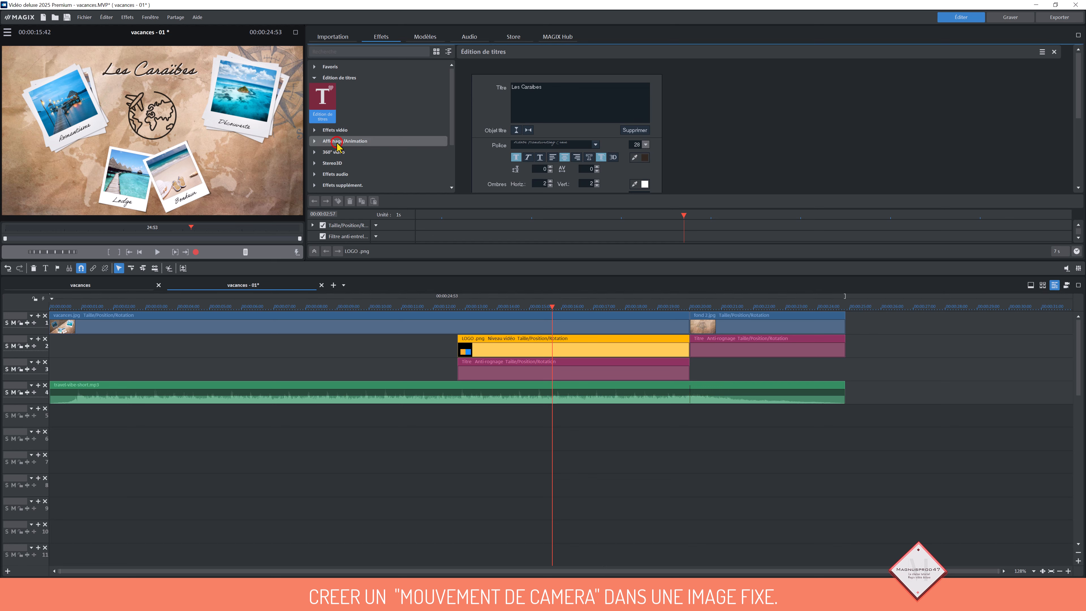
pyautogui.click(337, 131)
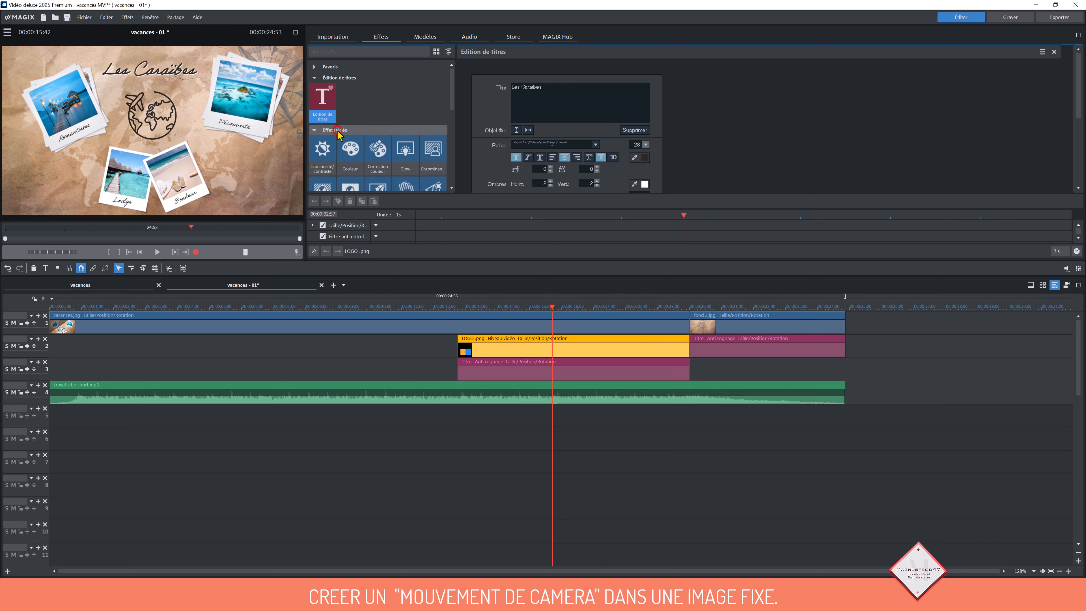
pyautogui.click(429, 163)
pyautogui.click(1078, 231)
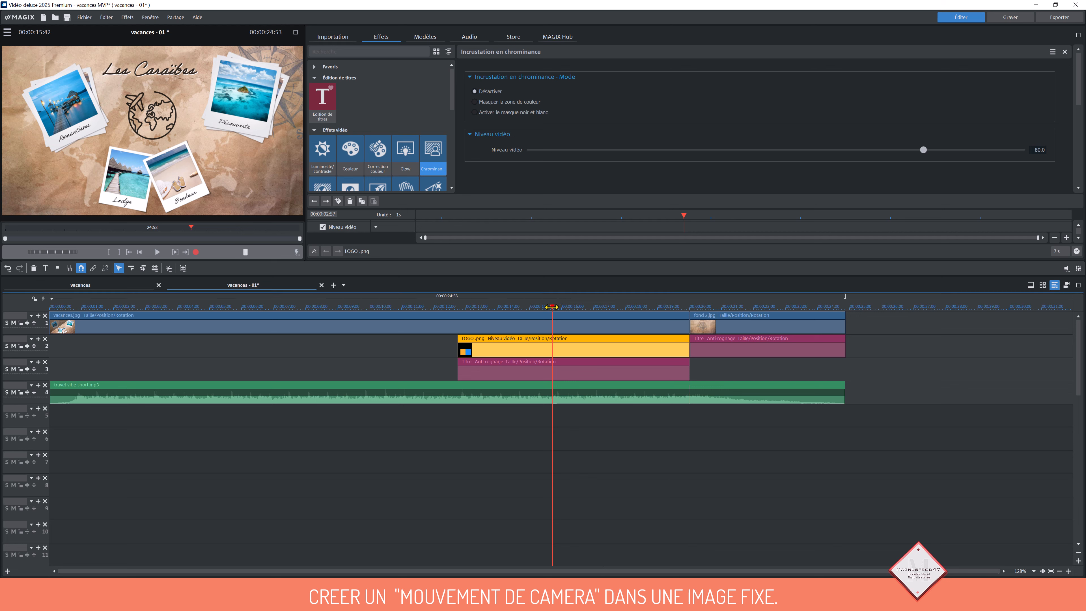
# Add Niveau vidéo keyframes to LOGO.png at 00:00:12:45 and 00:00:19:00, and display the level curve on the clip
pyautogui.moveTo(552, 306); pyautogui.dragTo(458, 302)
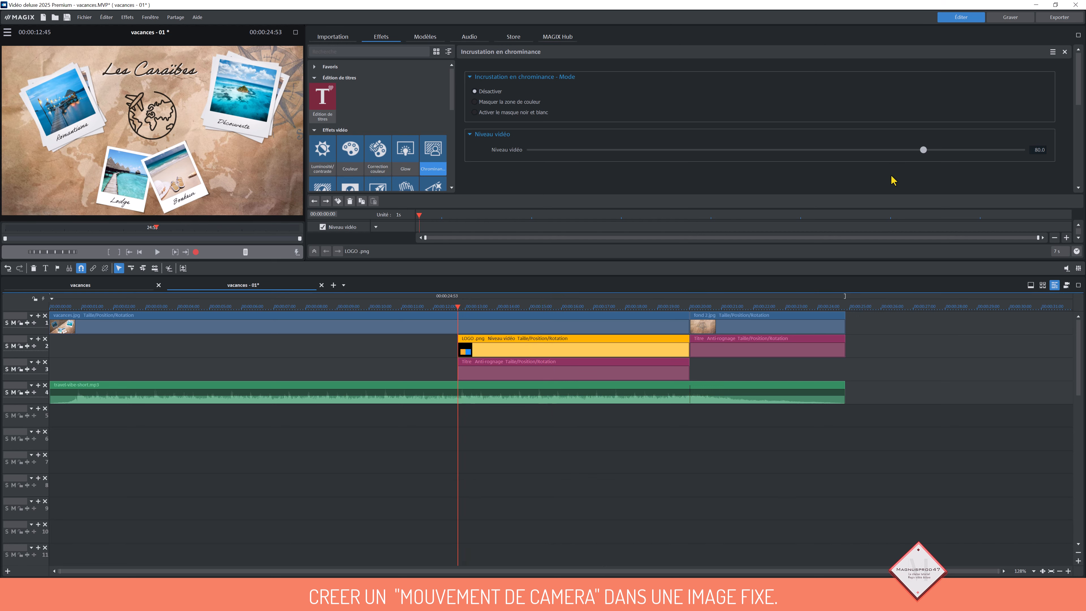
pyautogui.click(338, 201)
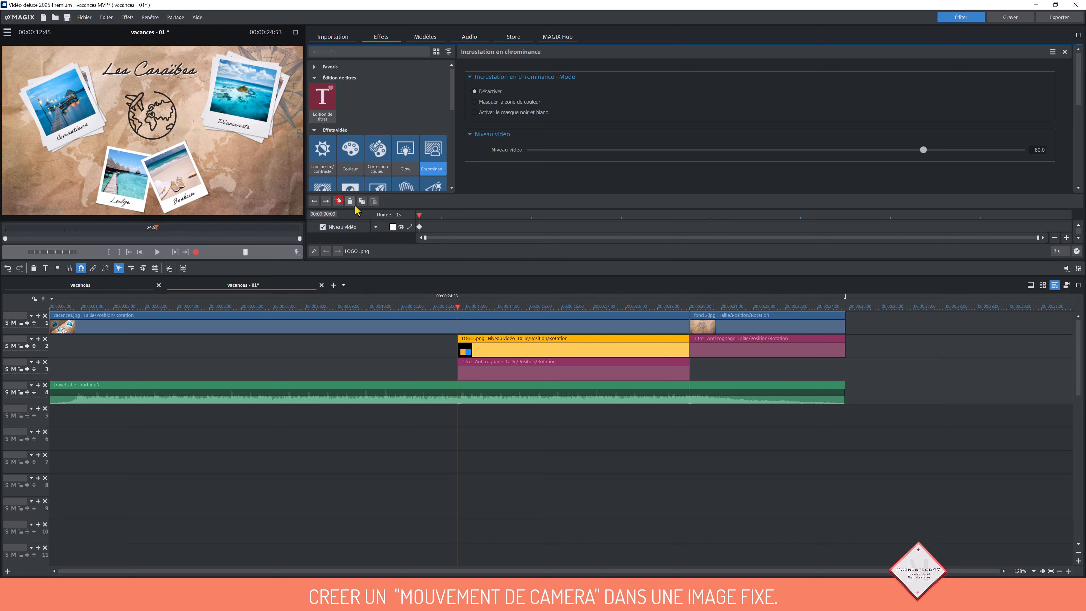
pyautogui.click(657, 307)
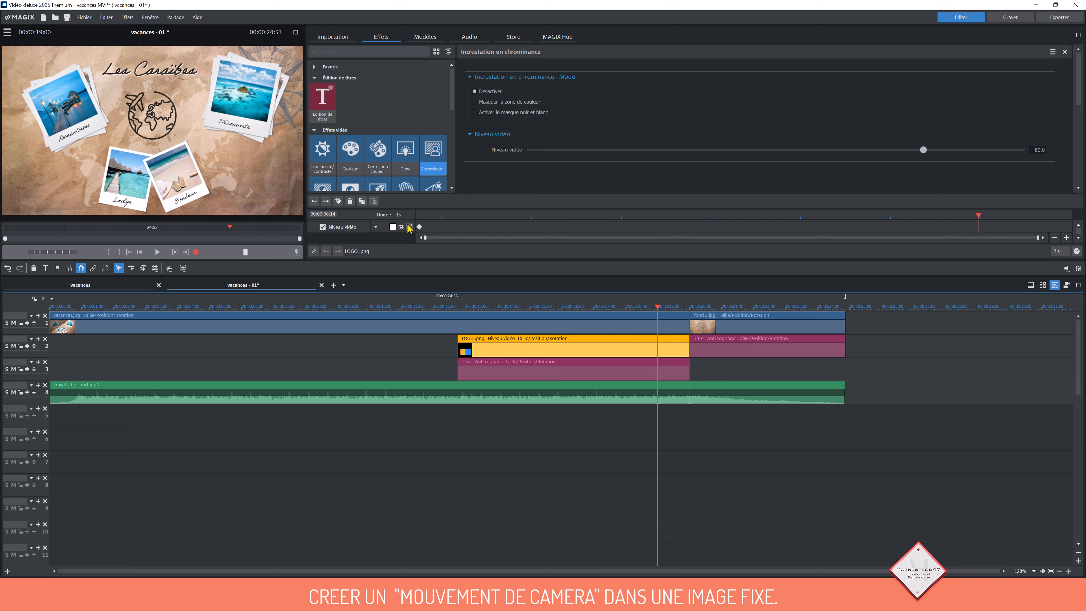
pyautogui.click(339, 201)
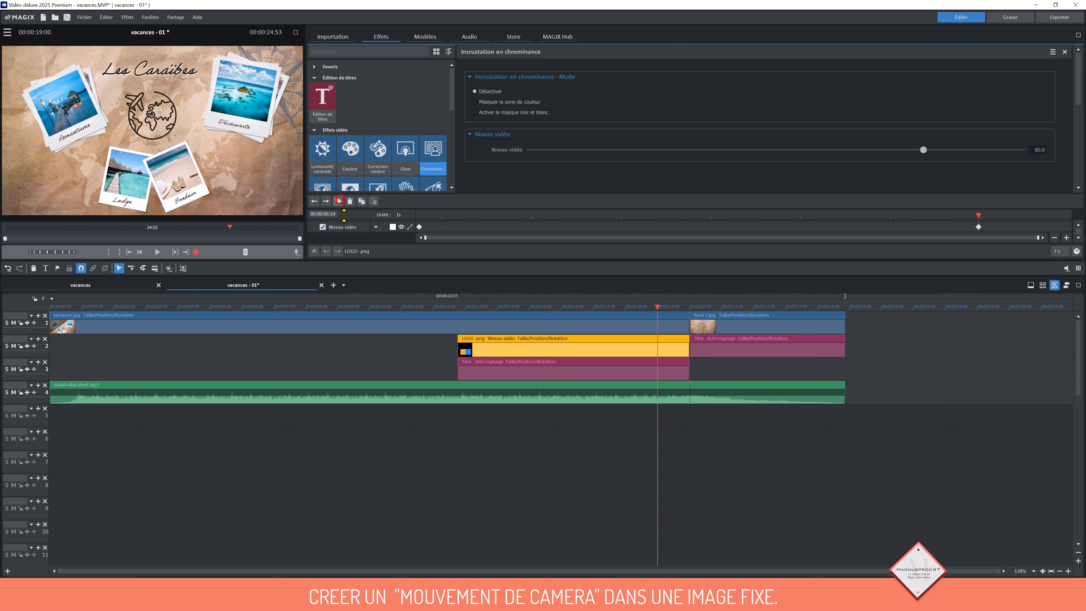
pyautogui.click(401, 229)
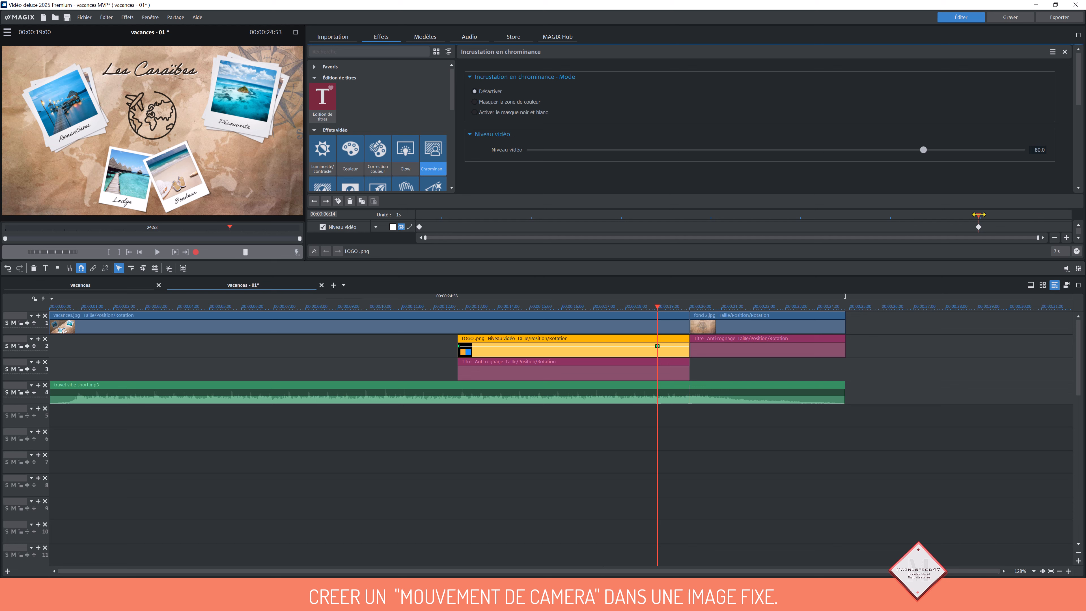
# Set LOGO.png's Niveau vidéo to 0 at 00:00:20:00 and give the fade-out a smooth curve
pyautogui.moveTo(978, 214); pyautogui.dragTo(1074, 217)
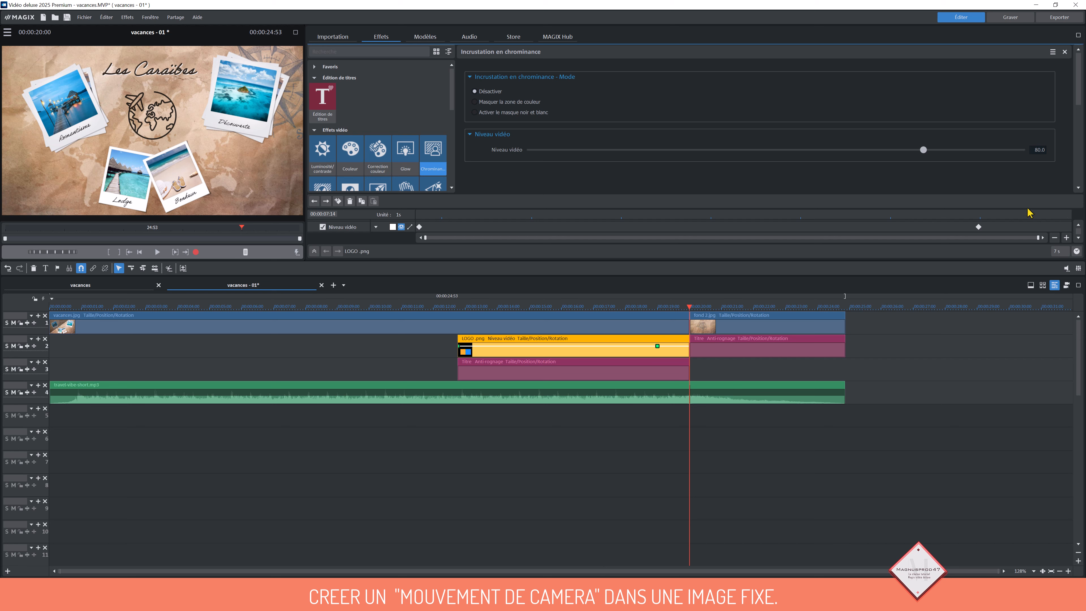
pyautogui.moveTo(883, 151); pyautogui.dragTo(446, 125)
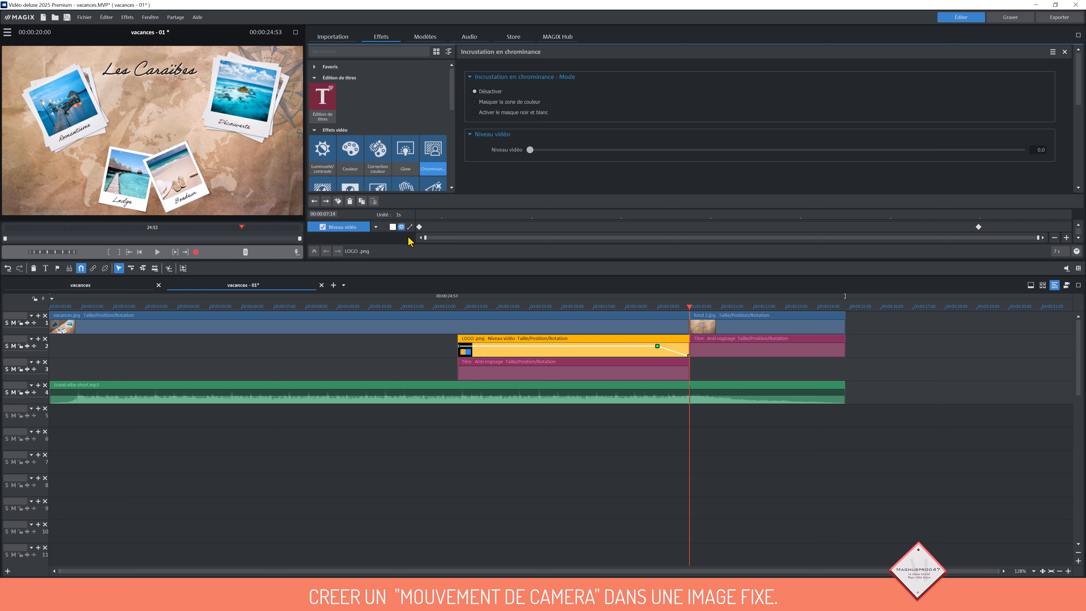
pyautogui.click(410, 227)
# Set the closing title's Niveau vidéo to 80, add a keyframe at its start and display the level curve on the clip
pyautogui.click(787, 350)
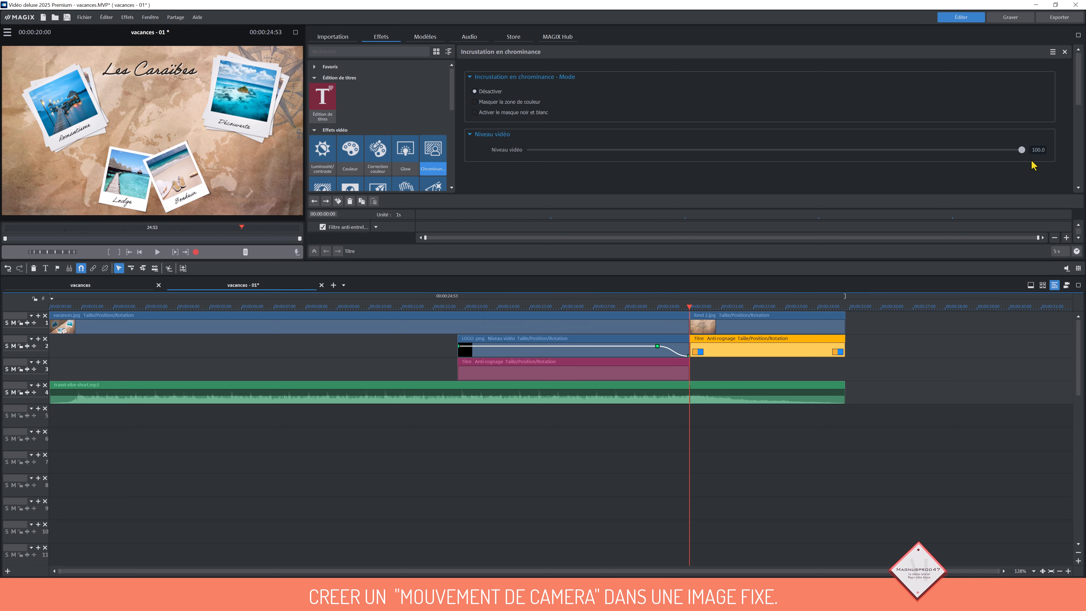
pyautogui.click(1039, 150)
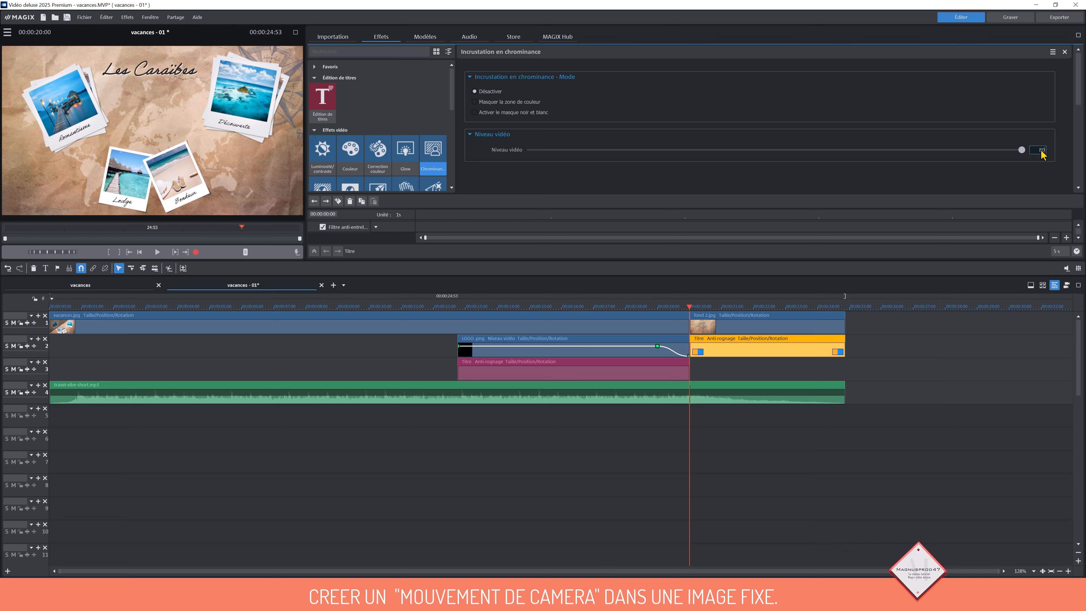
pyautogui.press('Return')
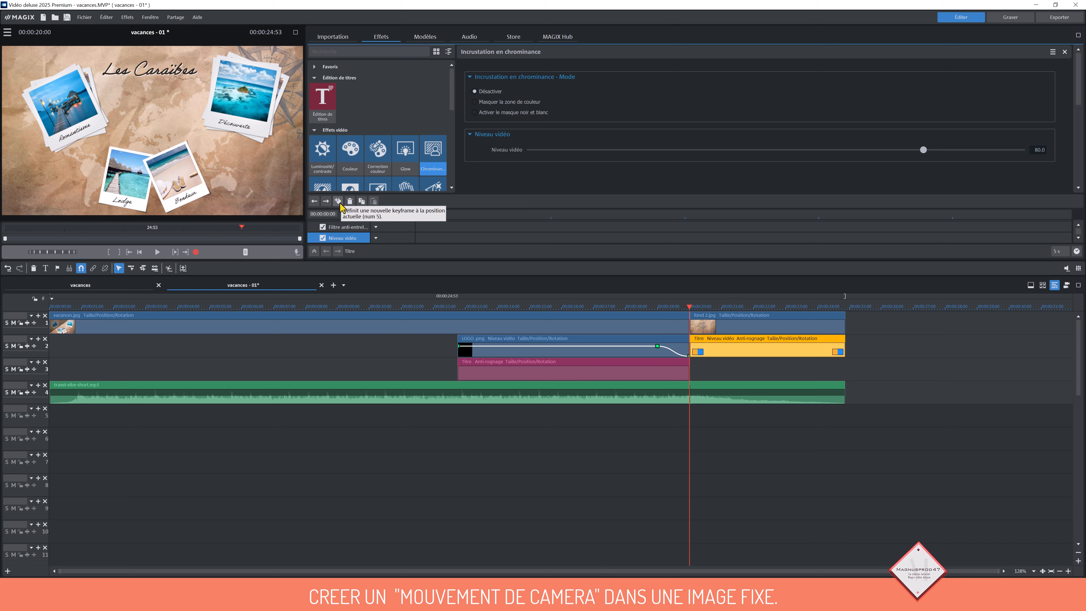
pyautogui.click(339, 205)
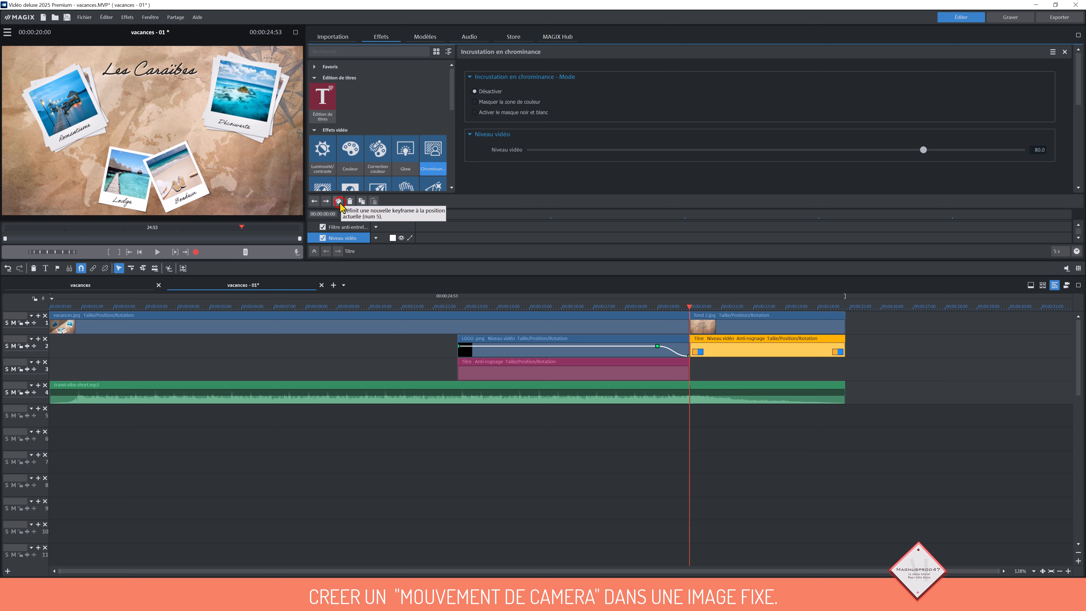
pyautogui.click(401, 238)
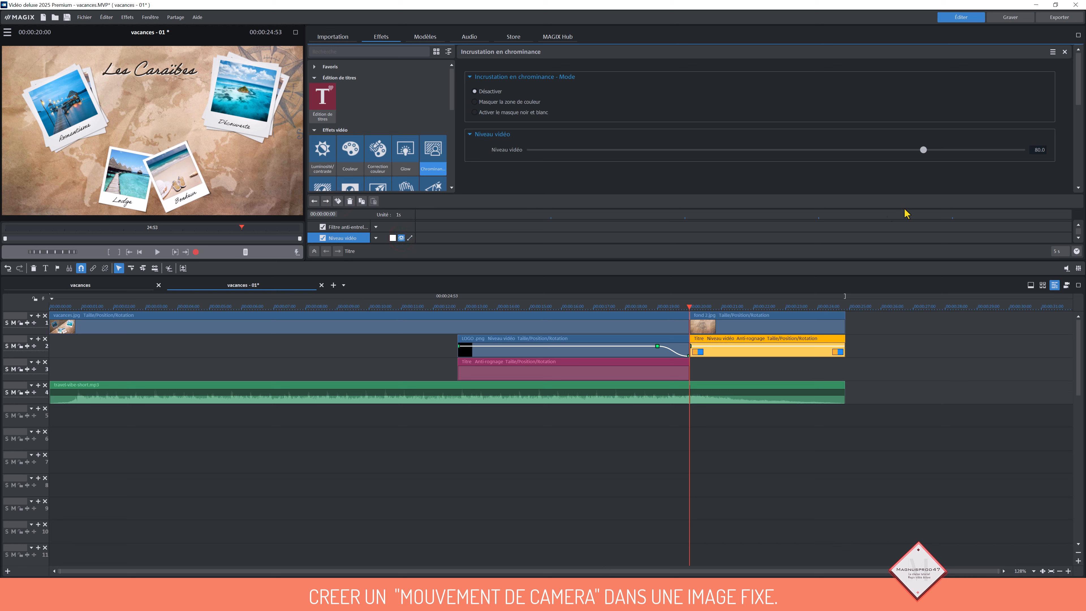
# Fade in the closing title with Niveau vidéo 0 at 00:00:20:00 and 80 at 00:00:21:01, using a smooth curve
pyautogui.doubleClick(1037, 150)
pyautogui.write('0')
pyautogui.press('Return')
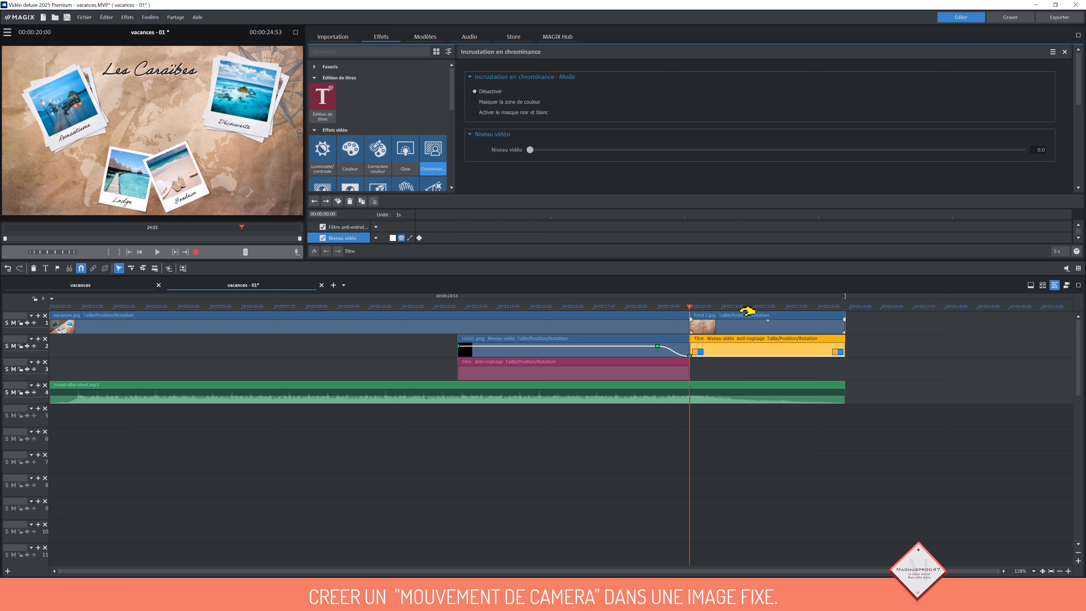
pyautogui.click(722, 309)
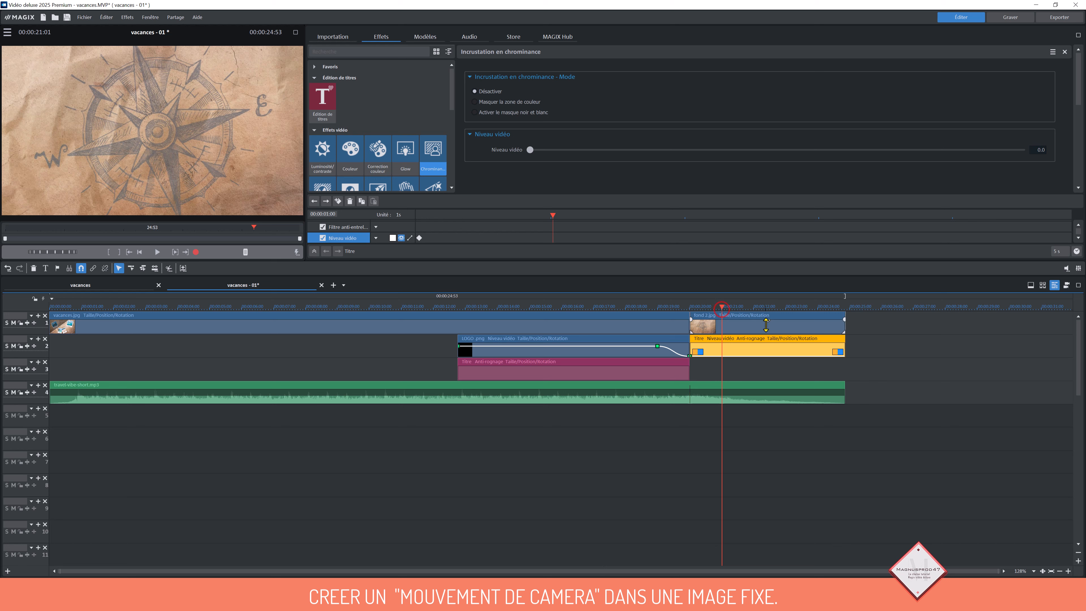
pyautogui.doubleClick(1038, 150)
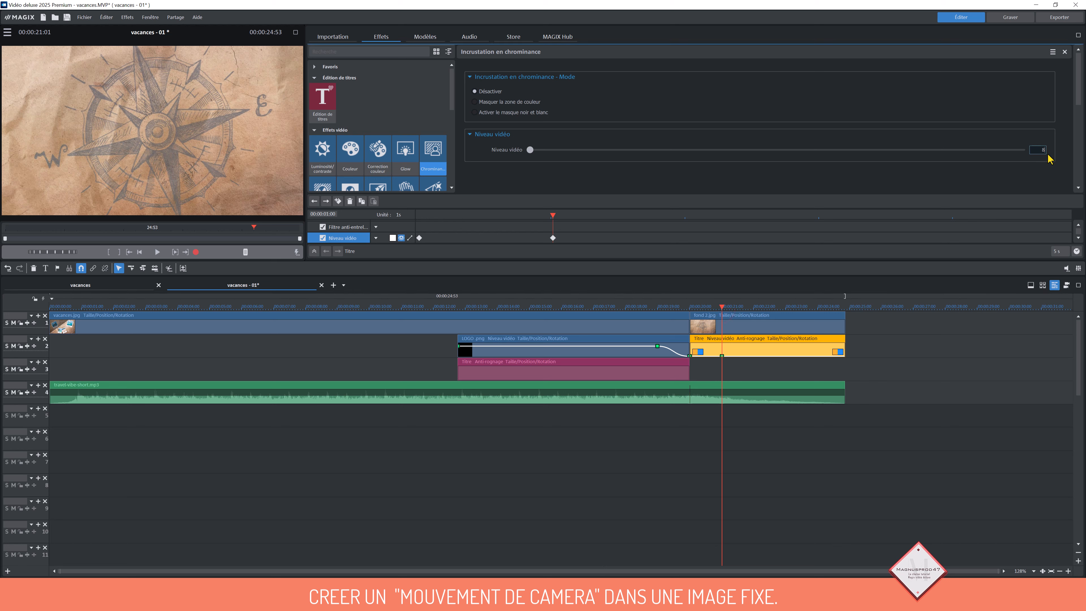
pyautogui.write('80')
pyautogui.press('Return')
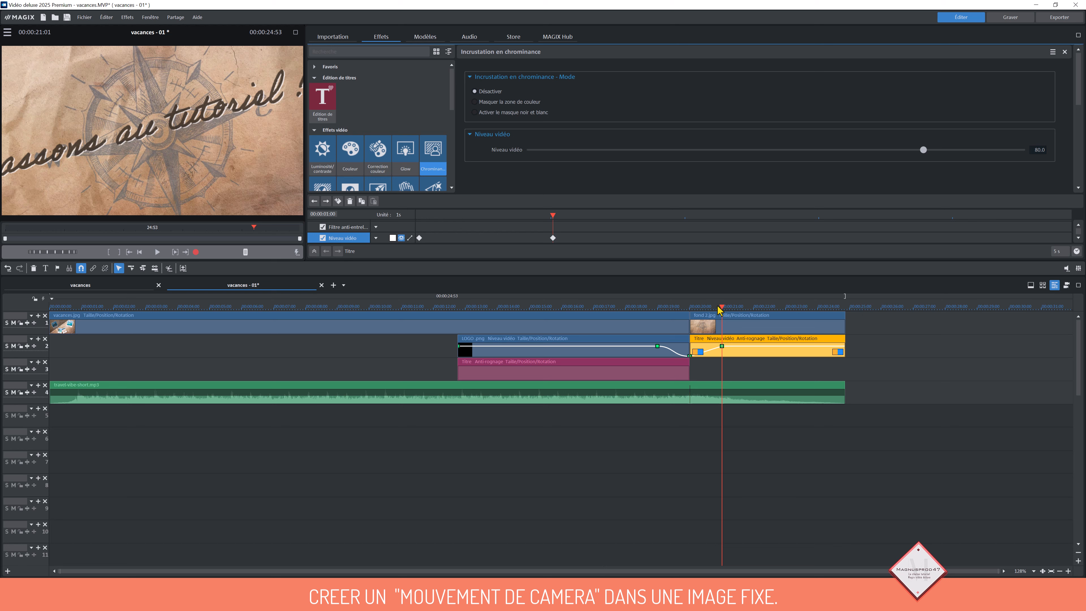
pyautogui.click(409, 238)
# Play back the change from the logo scene to the closing title, starting at 00:00:18:05
pyautogui.moveTo(722, 308); pyautogui.dragTo(628, 304)
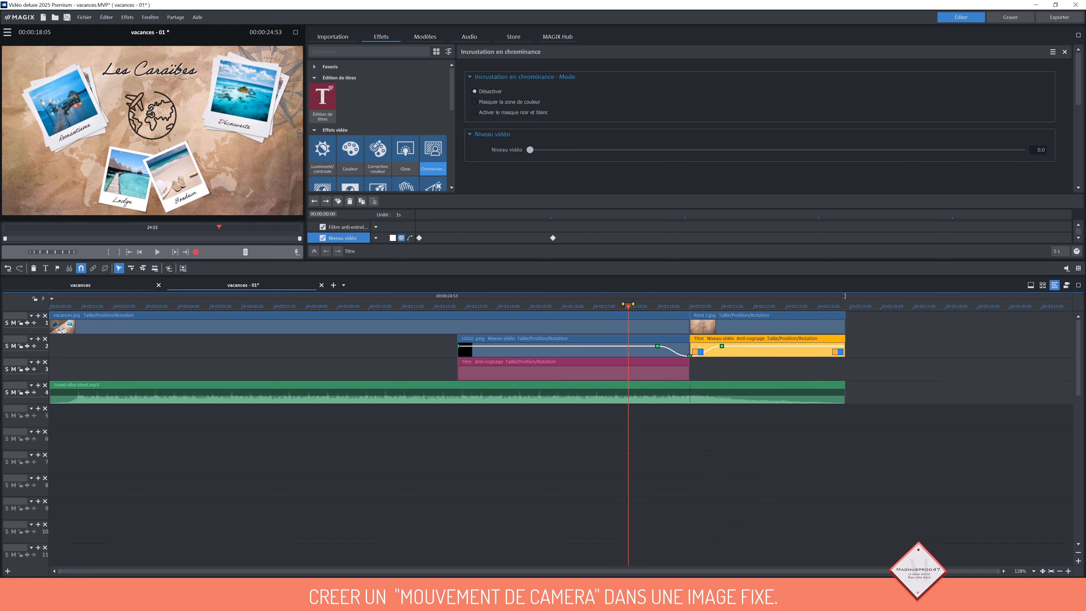
pyautogui.click(158, 252)
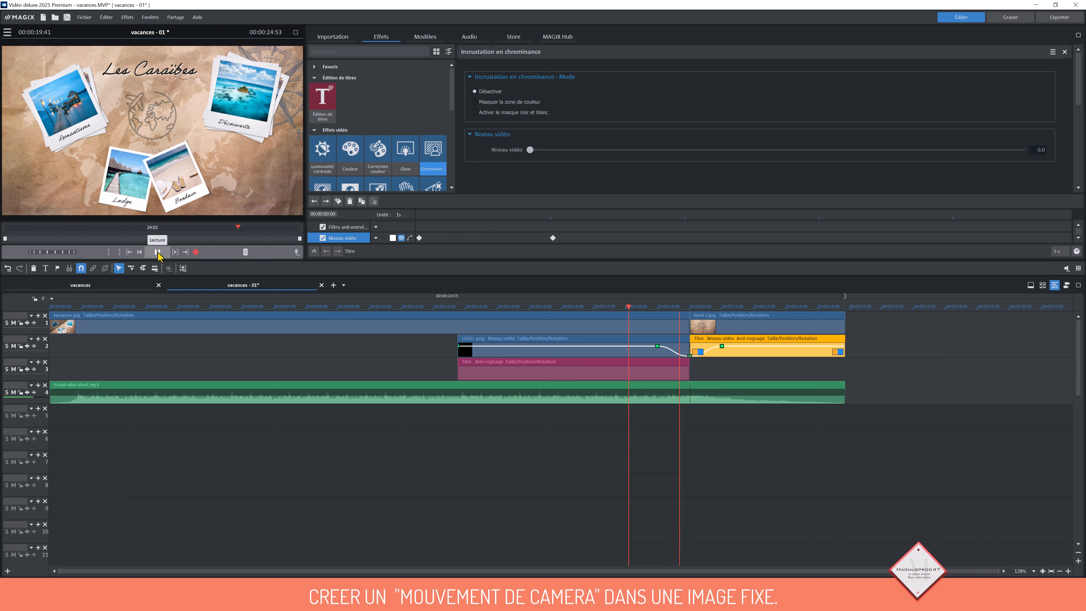
pyautogui.click(158, 252)
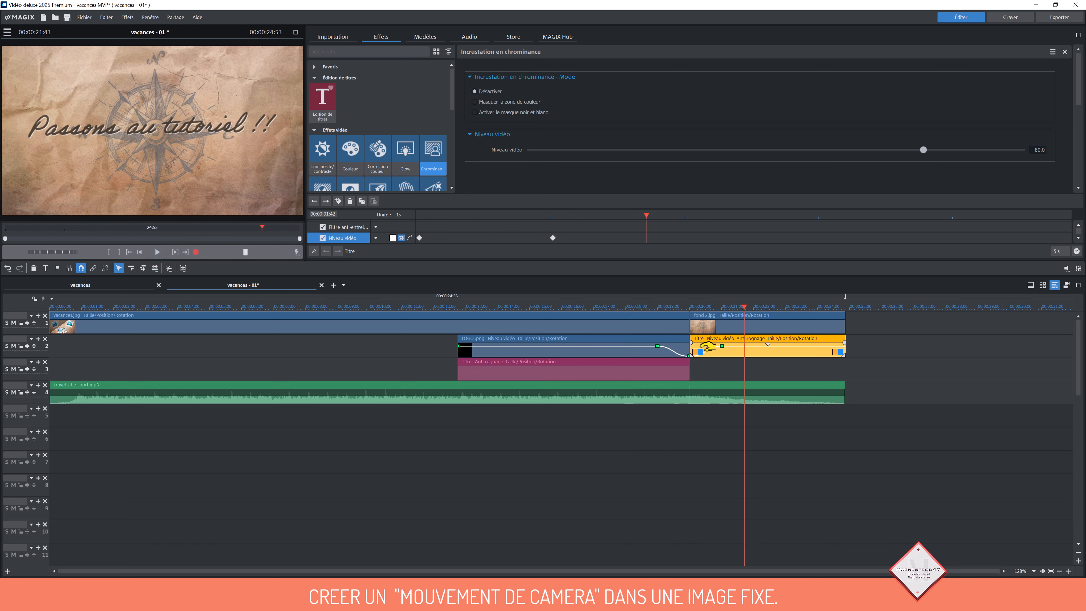
# Place the Fondu de couleurs transition from Transitions Basic on track 5, across the cut between vacances.jpg and fond 2.jpg
pyautogui.click(690, 316)
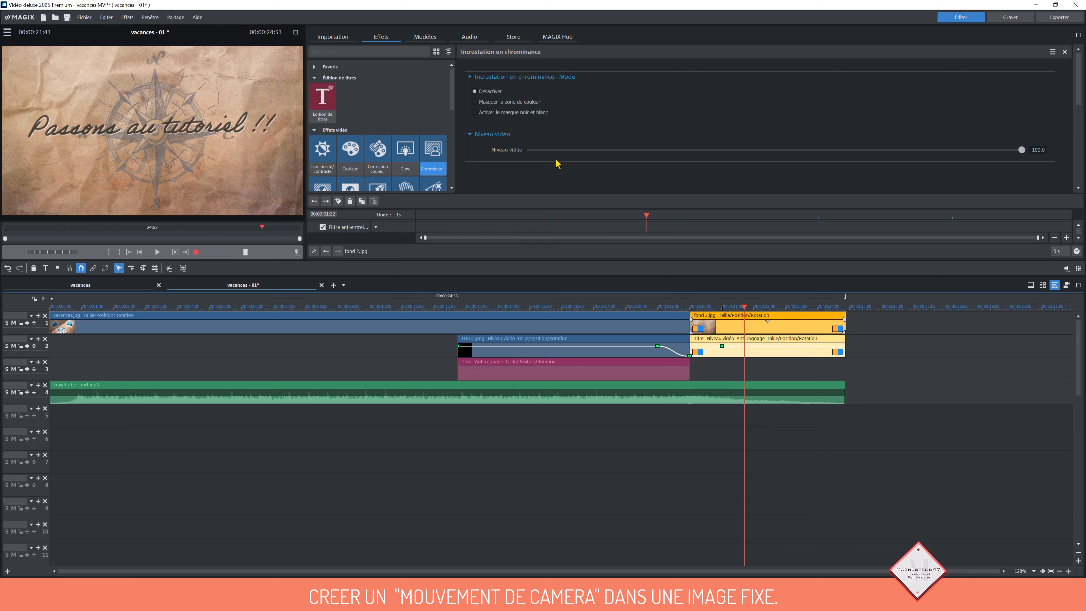
pyautogui.click(422, 39)
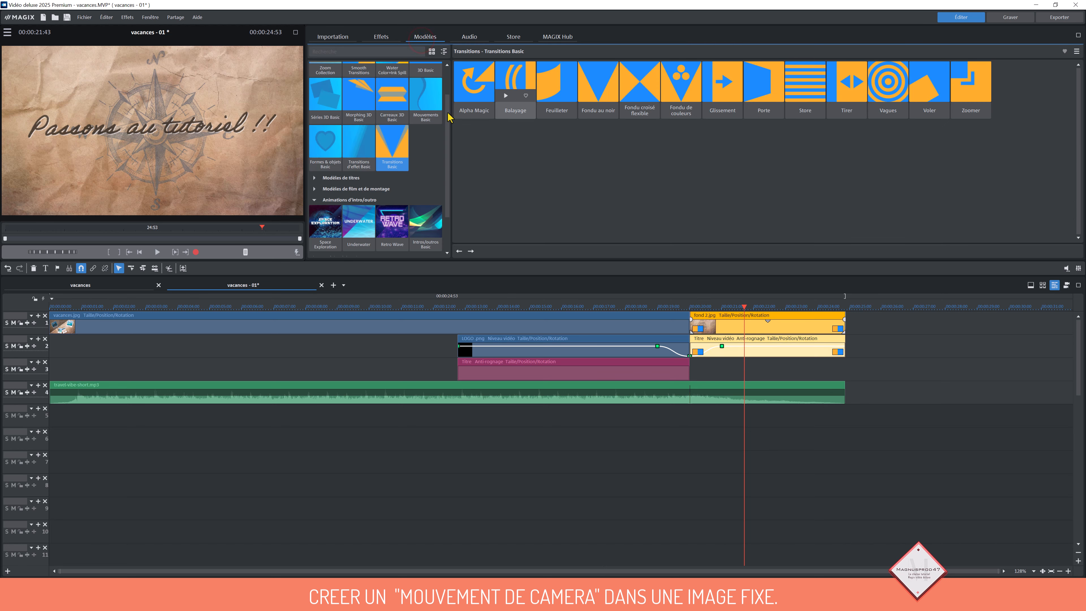
pyautogui.scroll(1, 447, 123)
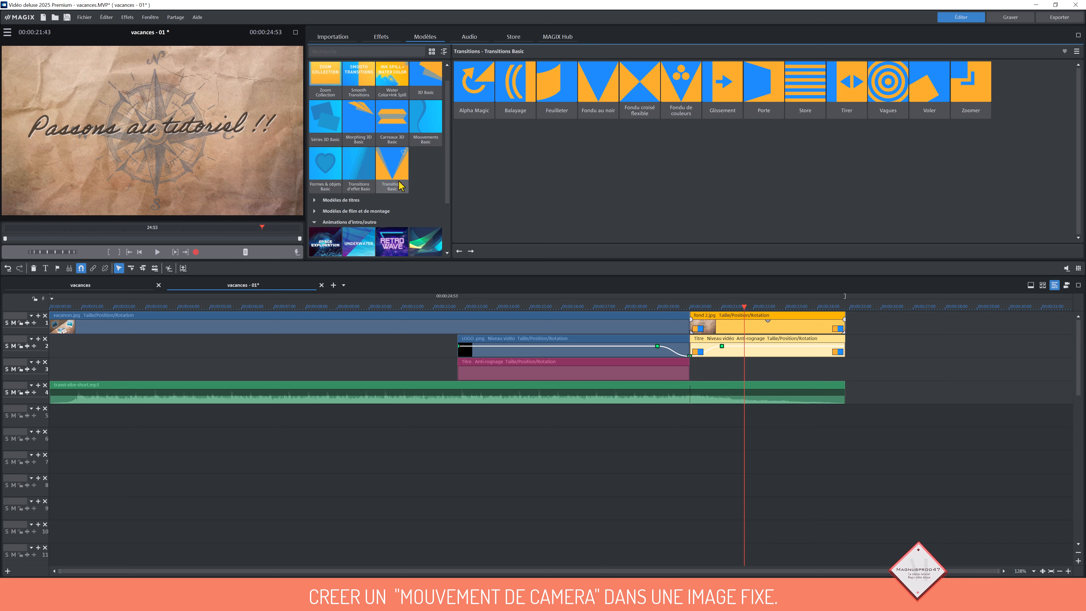
pyautogui.moveTo(688, 81); pyautogui.dragTo(706, 421)
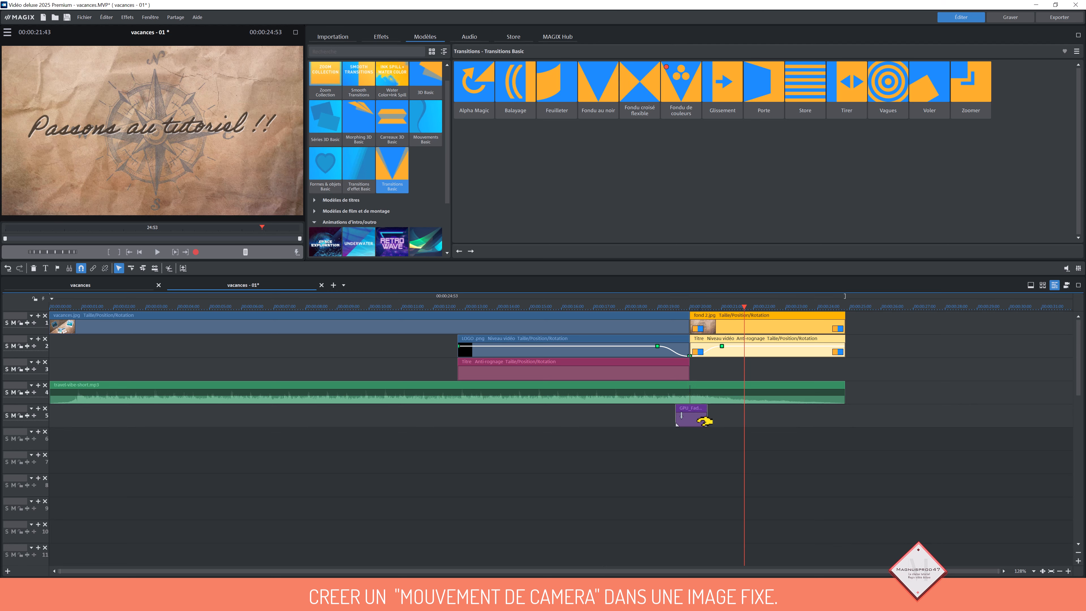
# Open Incrustation en chrominance for the "Les Caraïbes" title on track 3 and add a Niveau vidéo keyframe at 00:00:12:45
pyautogui.moveTo(744, 307); pyautogui.dragTo(662, 327)
pyautogui.scroll(-2, 298, 371)
pyautogui.click(320, 372)
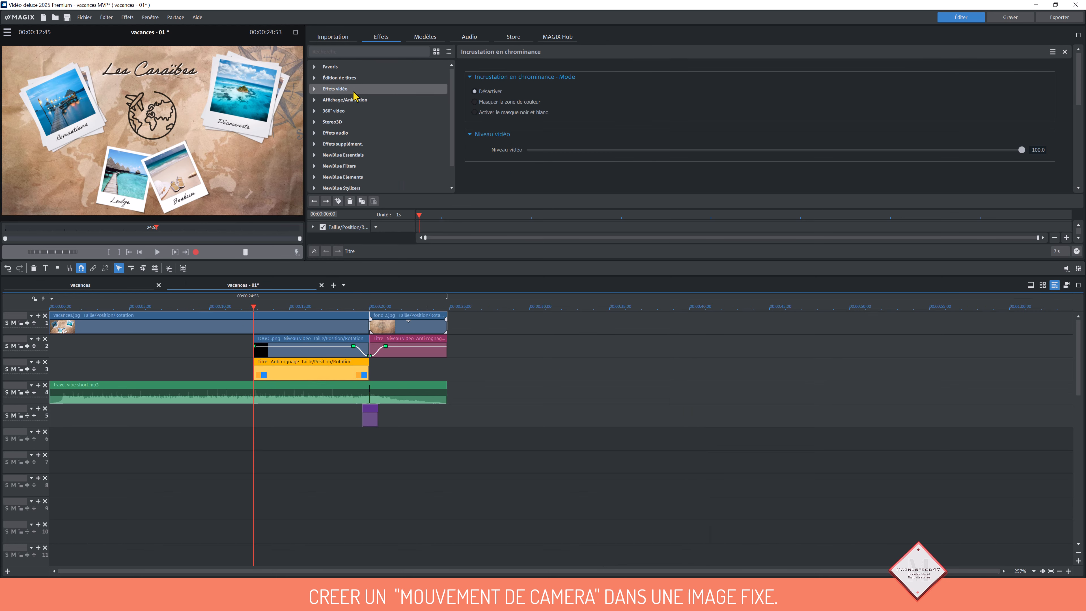
pyautogui.click(357, 88)
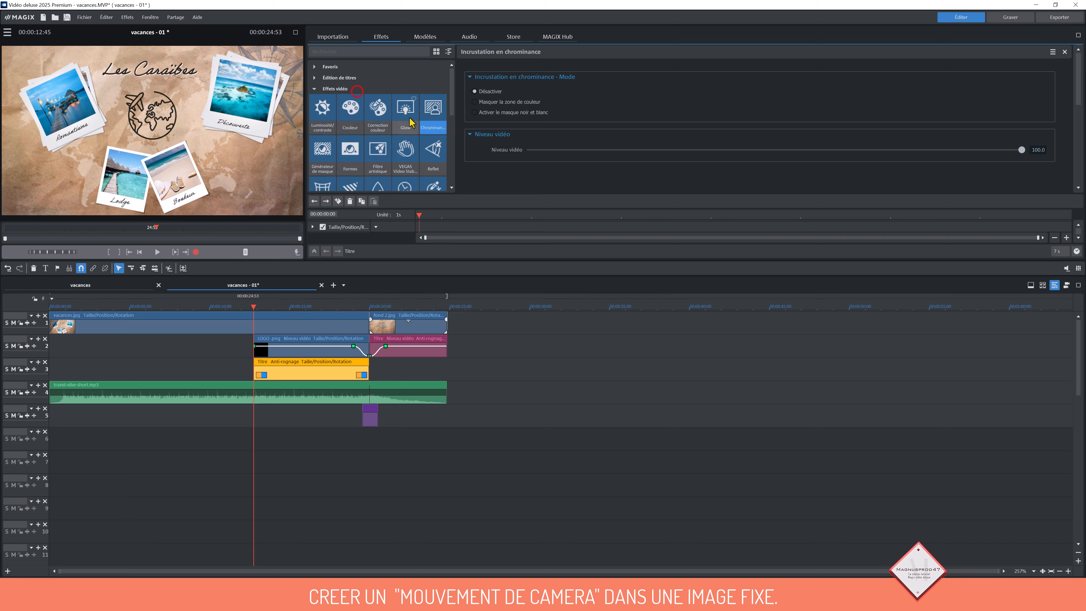
pyautogui.click(436, 122)
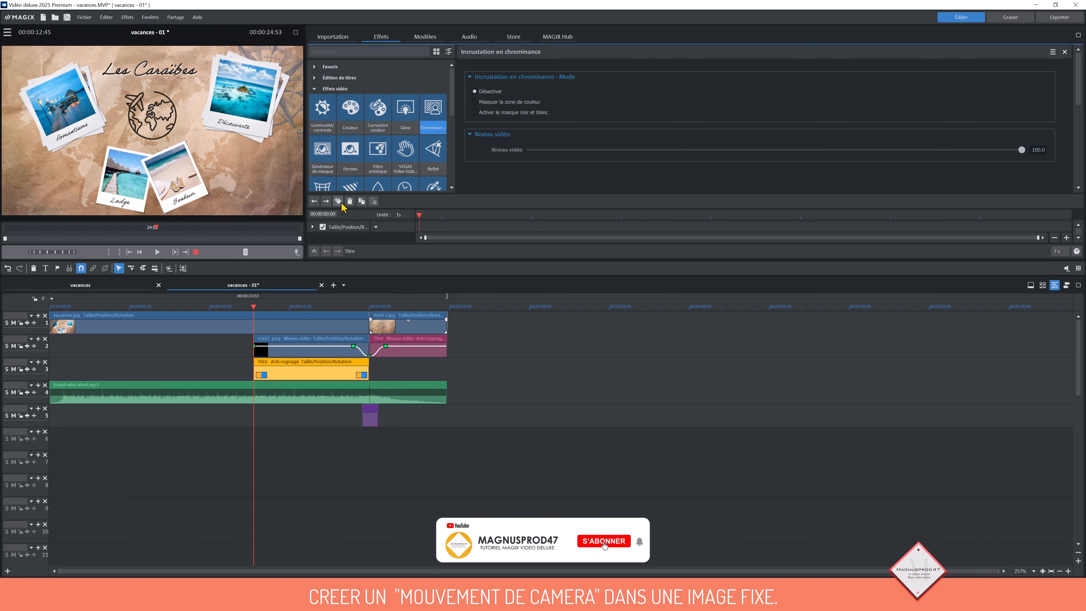
pyautogui.click(338, 201)
# Add a Niveau vidéo keyframe to the "Les Caraïbes" title at 00:00:18:59 and set the level to 0 at 00:00:20:01
pyautogui.click(352, 308)
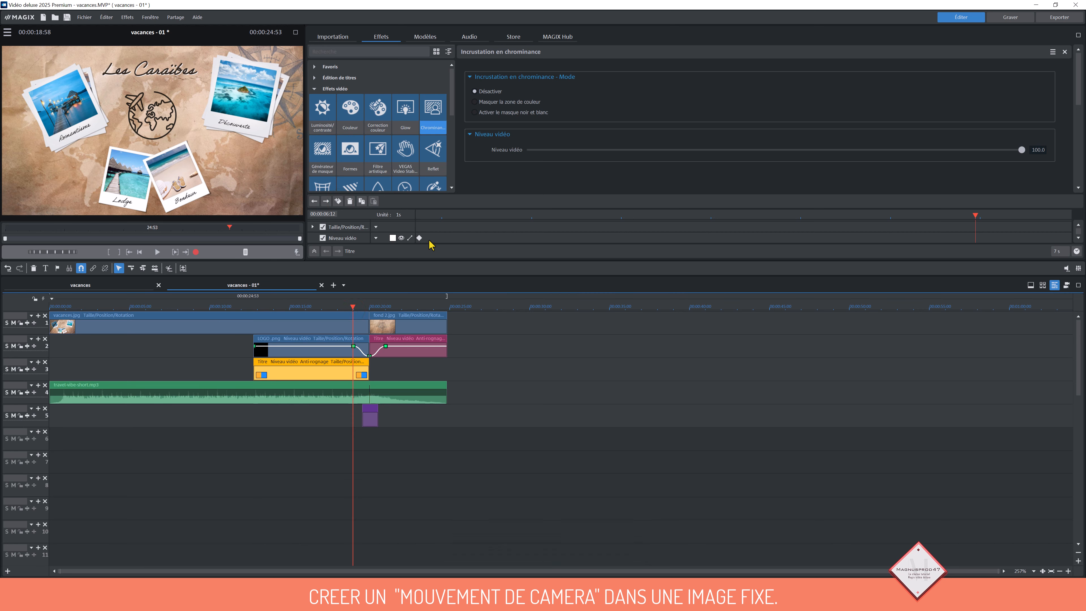
pyautogui.press('Right')
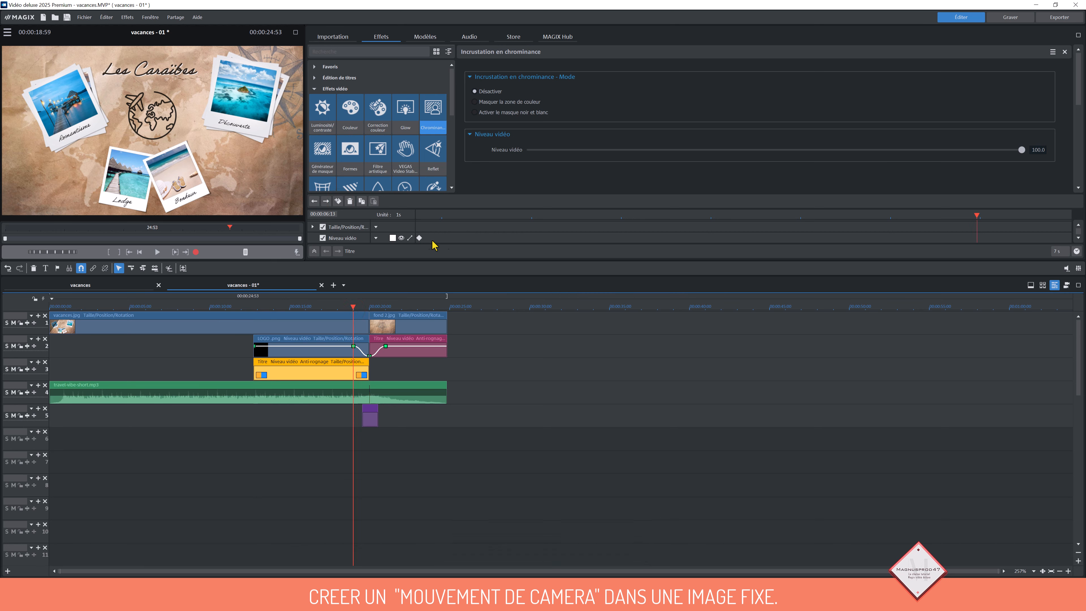
pyautogui.click(338, 201)
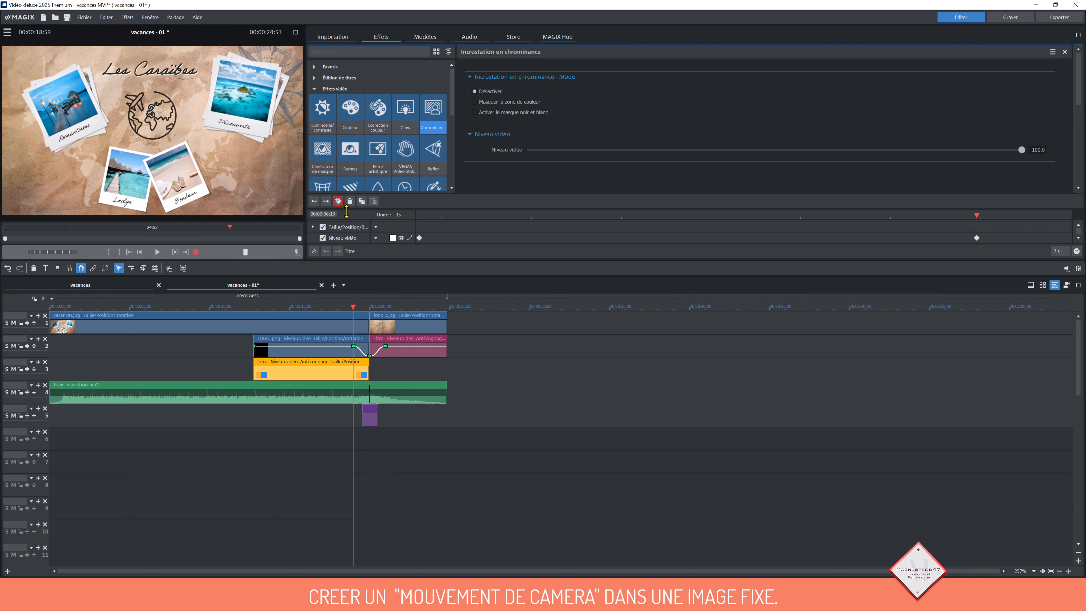
pyautogui.click(370, 308)
pyautogui.moveTo(1020, 151); pyautogui.dragTo(407, 166)
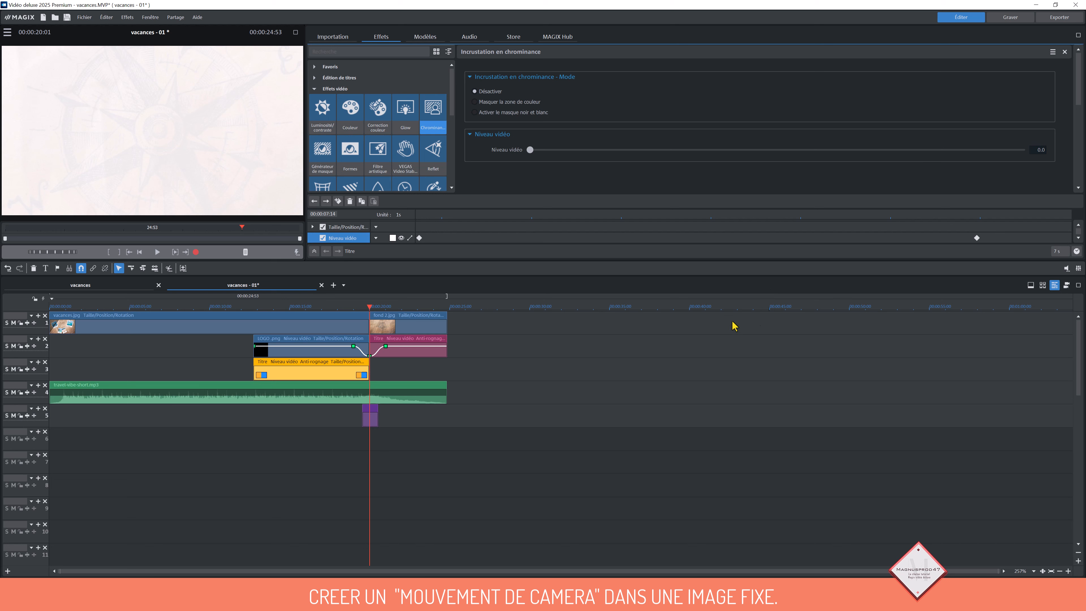
# Set the "Les Caraïbes" title's Niveau vidéo to 0 at 00:00:20:00, at the end of its clip
pyautogui.click(977, 217)
pyautogui.moveTo(977, 216); pyautogui.dragTo(1072, 211)
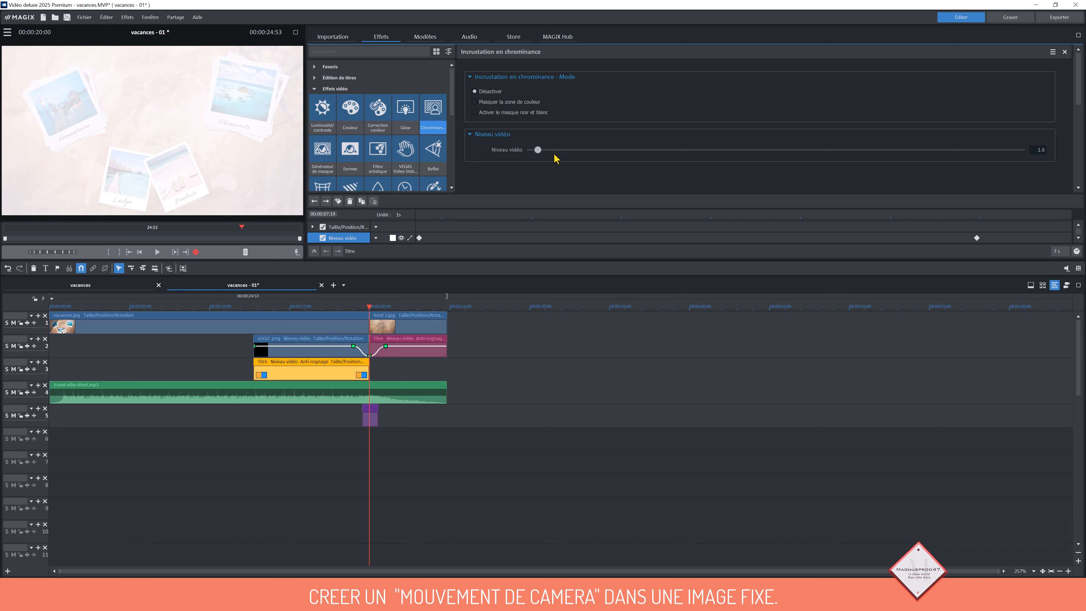
pyautogui.moveTo(539, 150); pyautogui.dragTo(497, 150)
pyautogui.click(647, 412)
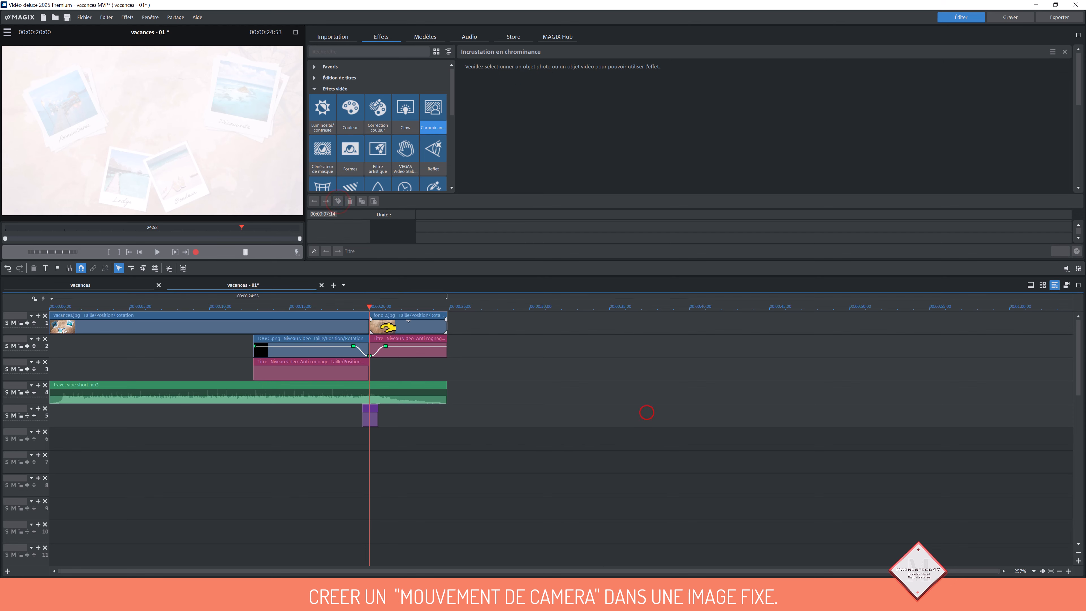
# Display the Niveau vidéo curve on the "Les Caraïbes" title clip on track 3 and smooth its interpolation
pyautogui.moveTo(369, 307); pyautogui.dragTo(324, 327)
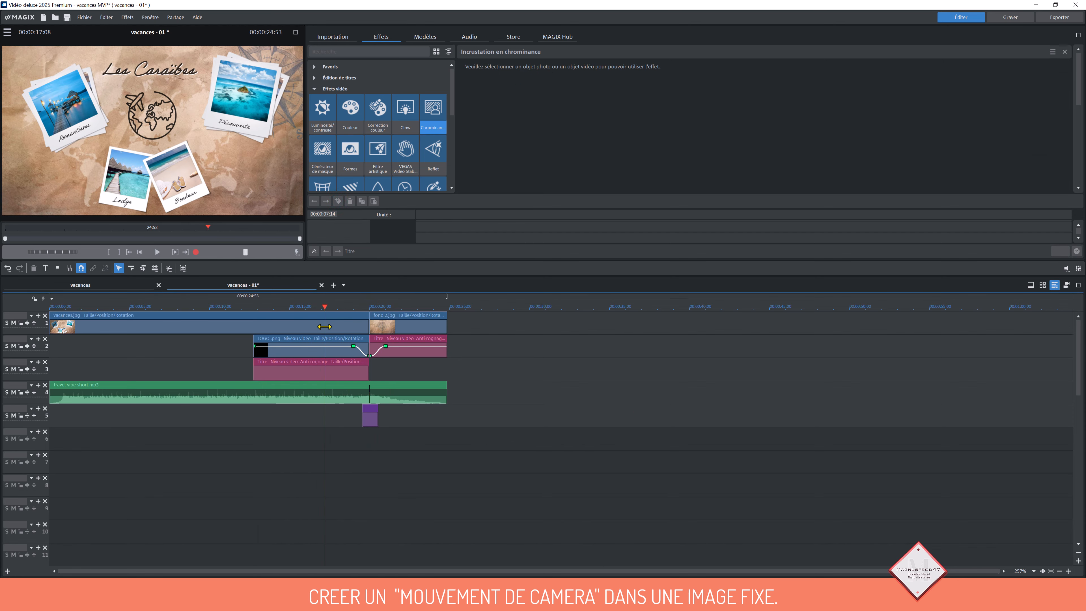
pyautogui.click(336, 369)
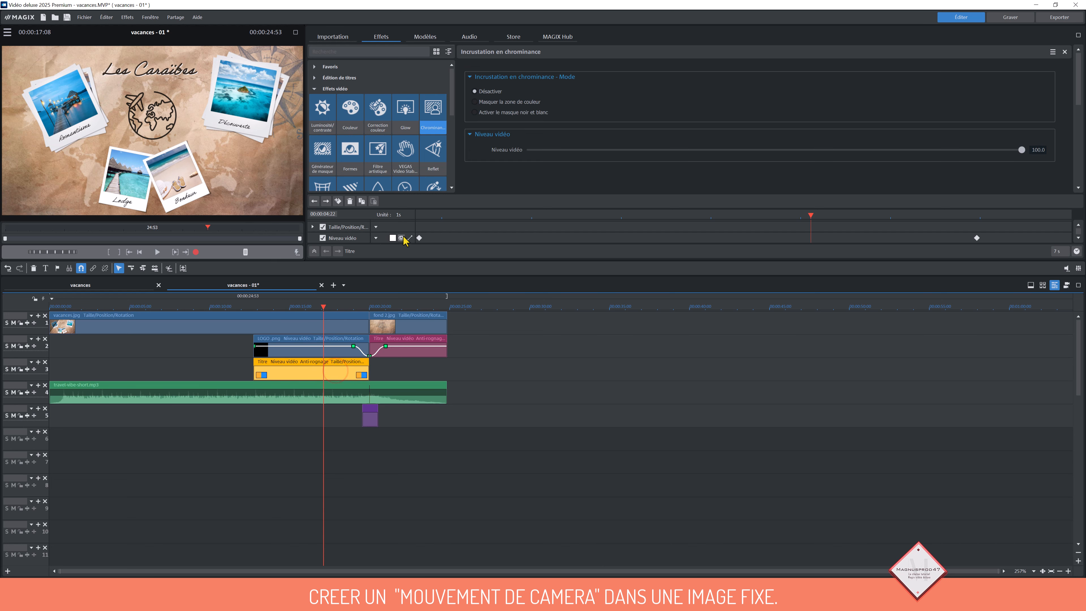
pyautogui.click(402, 237)
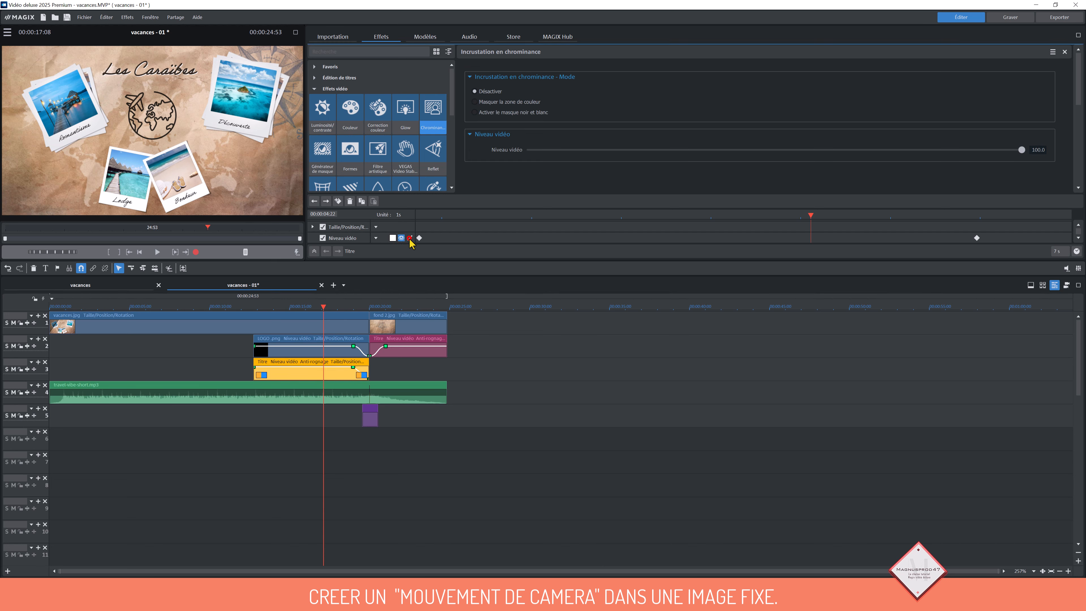
pyautogui.click(409, 239)
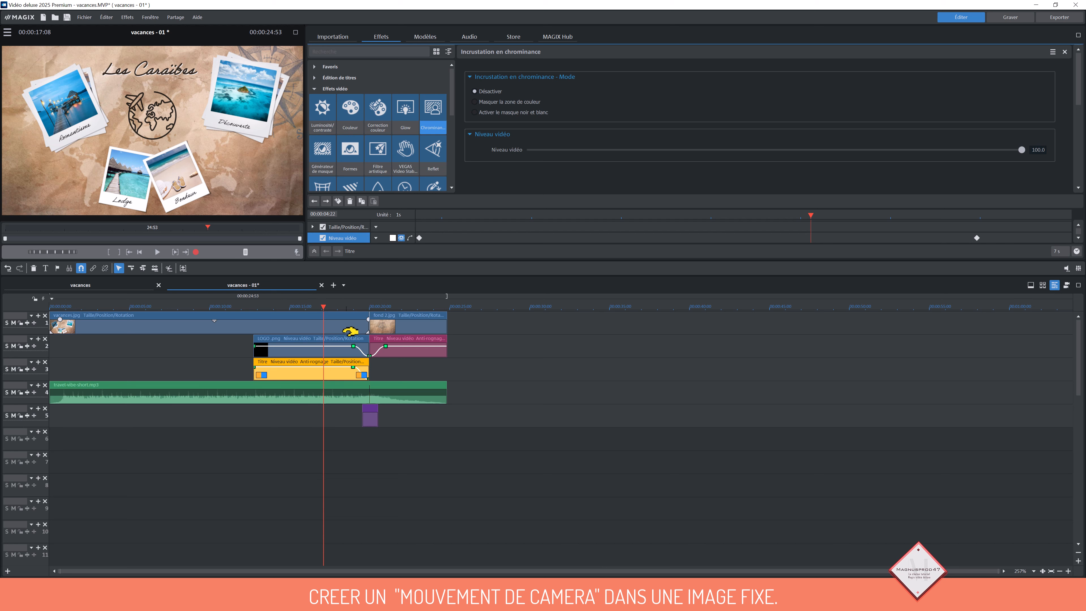
# Add fade-ins to LOGO.png and the "Les Caraïbes" title, ending the title's at 00:00:14:00, and trim the title to start slightly after the logo
pyautogui.click(273, 306)
pyautogui.click(254, 342)
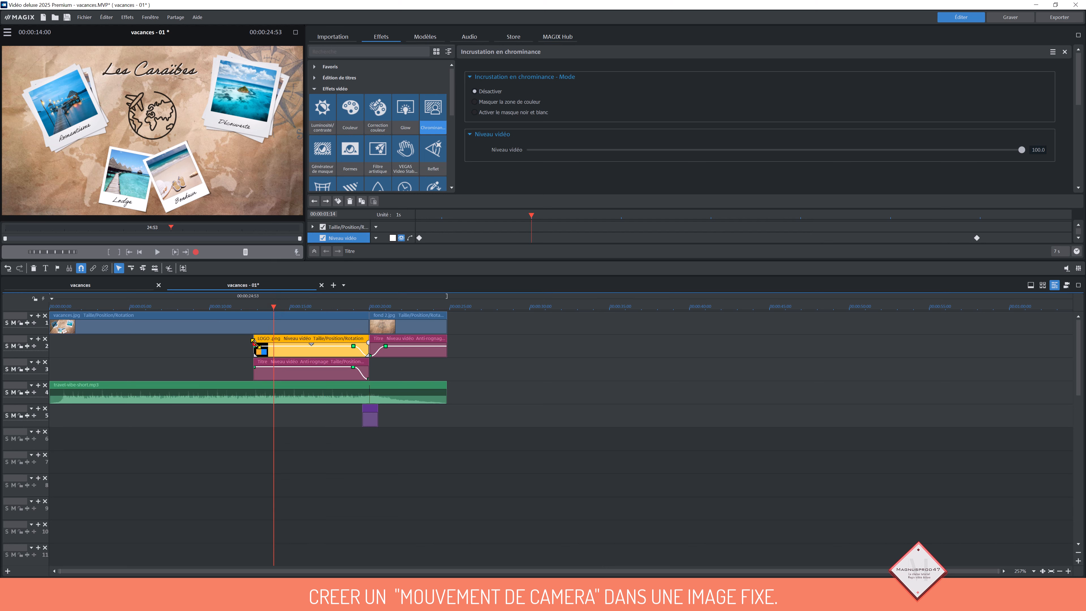
pyautogui.click(255, 368)
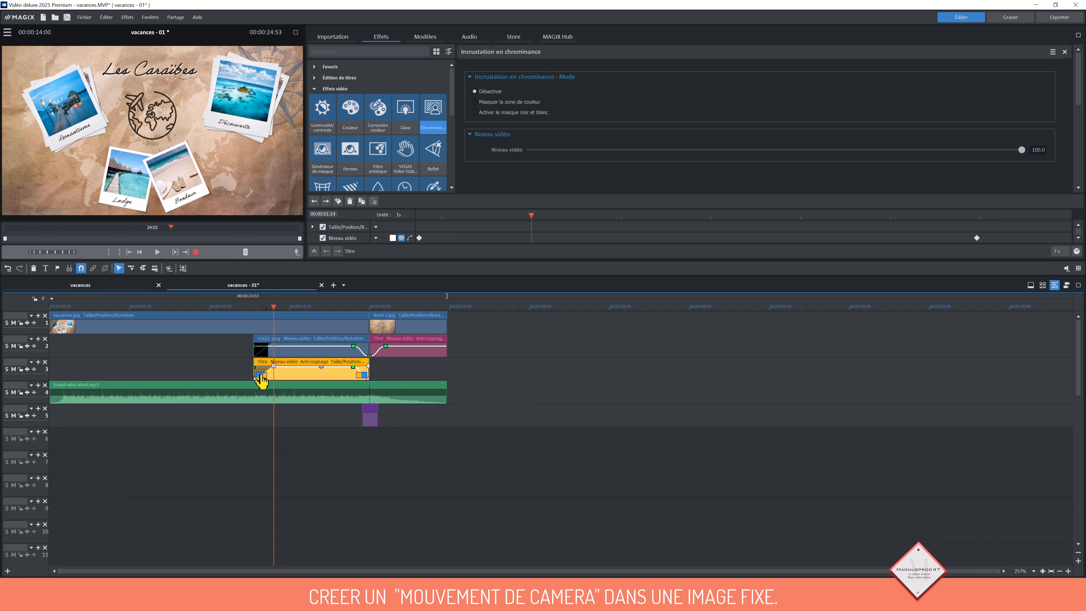
pyautogui.moveTo(259, 376); pyautogui.dragTo(266, 368)
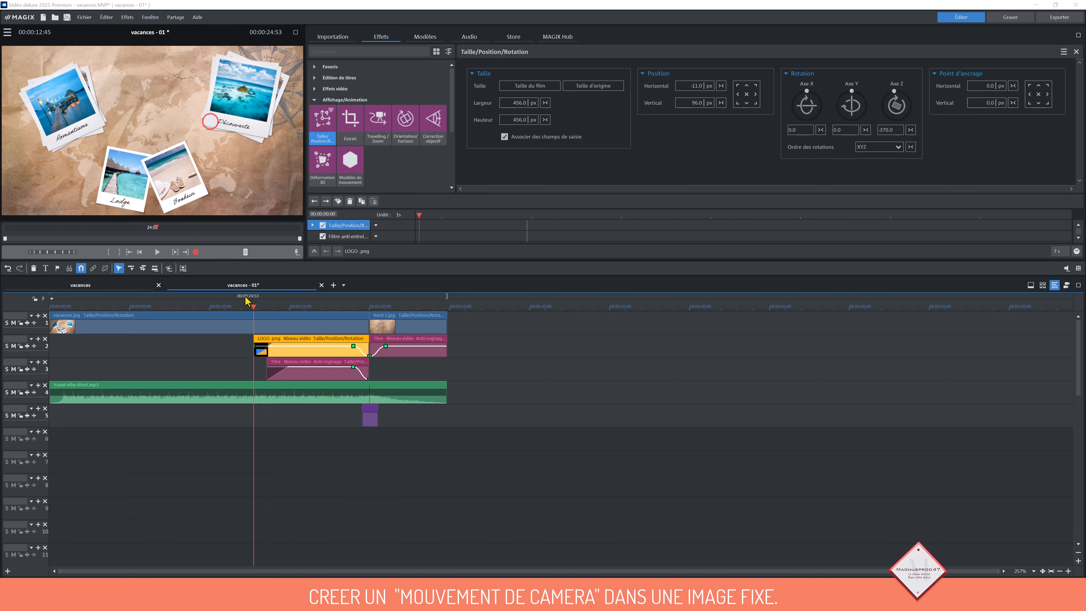
# Add a Taille/Position/Rotation keyframe to LOGO.png at the start of its clip, 00:00:12:45
pyautogui.click(292, 305)
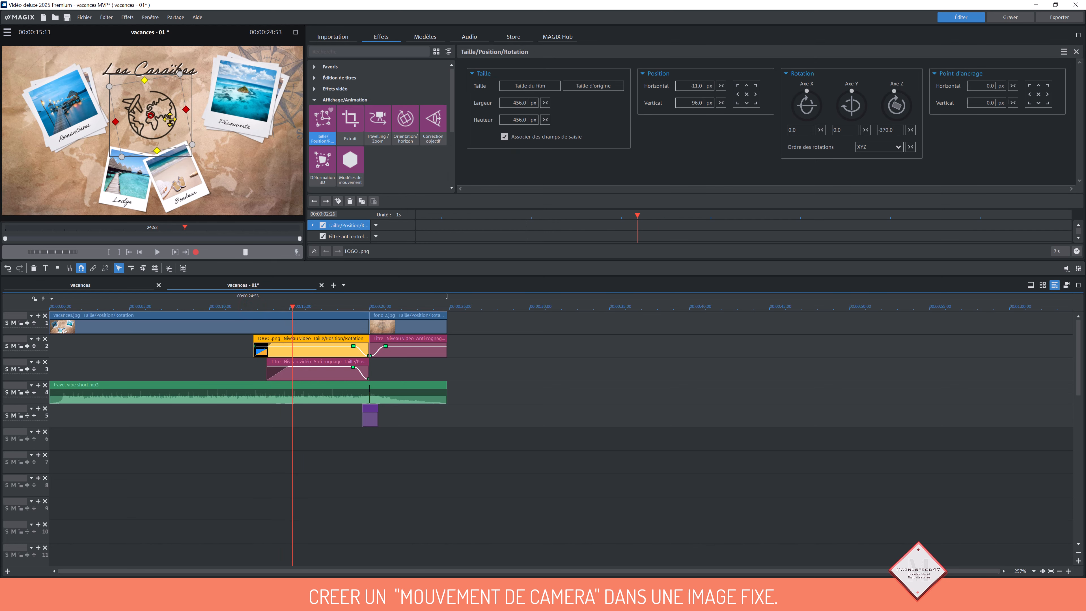
pyautogui.moveTo(637, 216); pyautogui.dragTo(410, 218)
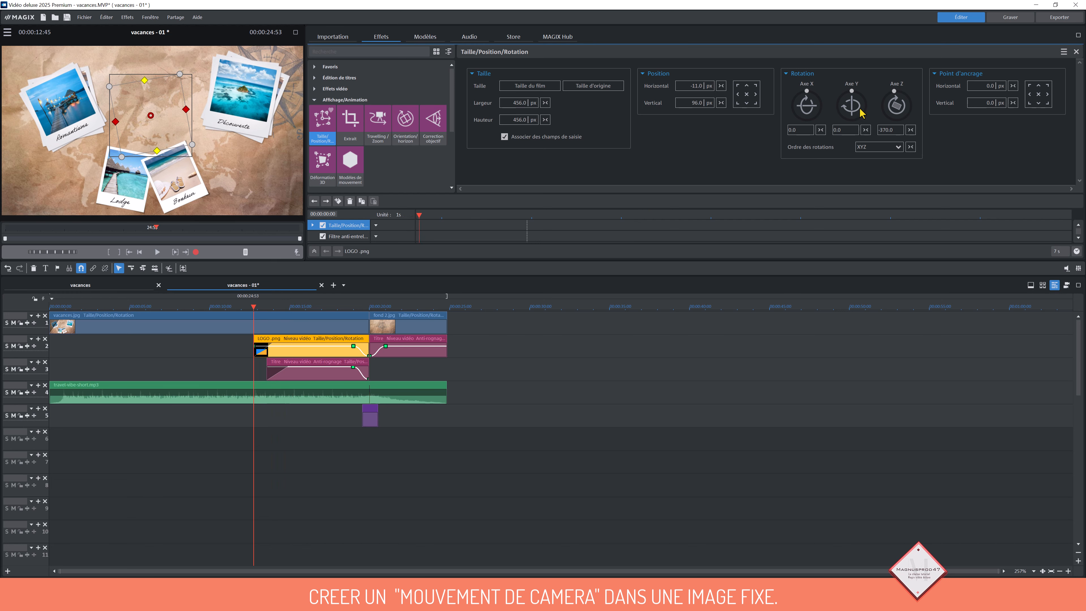
pyautogui.click(890, 130)
# Set LOGO.png's Axe Z rotation to 0 at 00:00:16:00 and smooth the Taille/Position/Rotation animation curve
pyautogui.moveTo(418, 215); pyautogui.dragTo(712, 219)
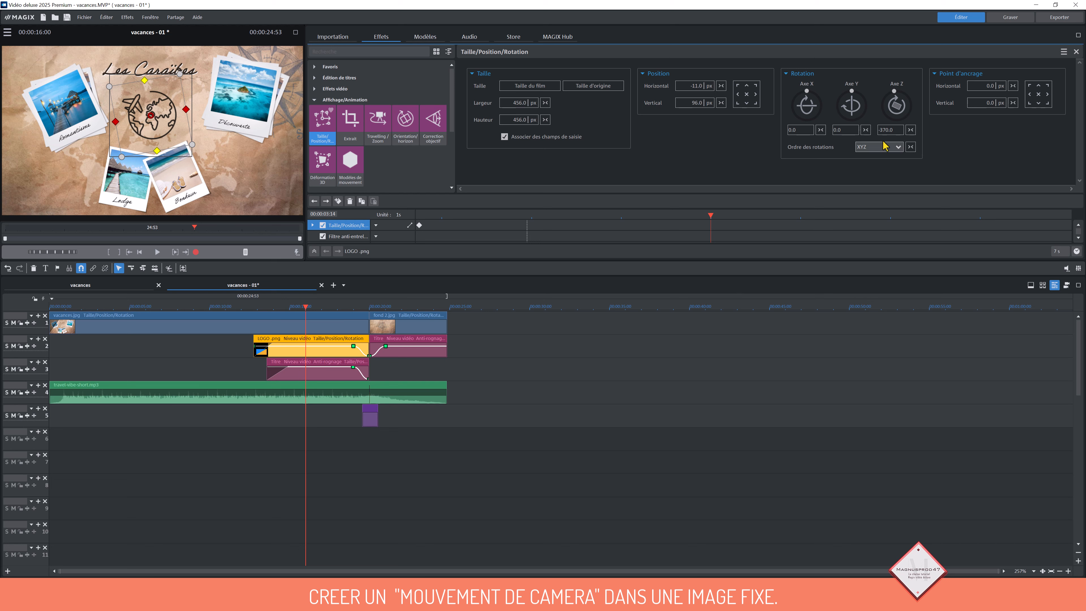
pyautogui.moveTo(898, 128); pyautogui.dragTo(878, 130)
pyautogui.write('0')
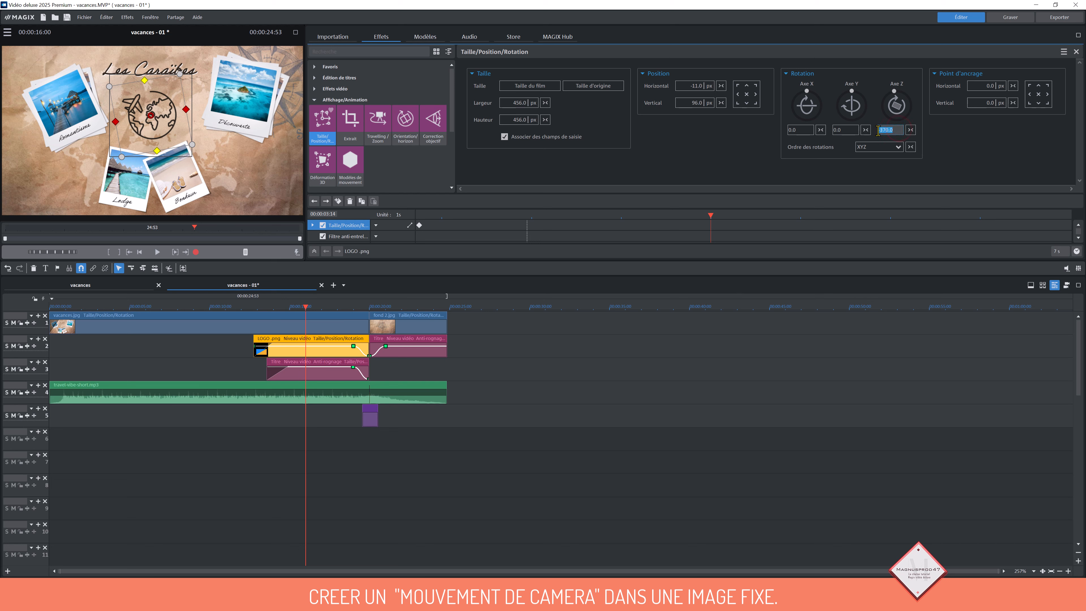
pyautogui.press('Return')
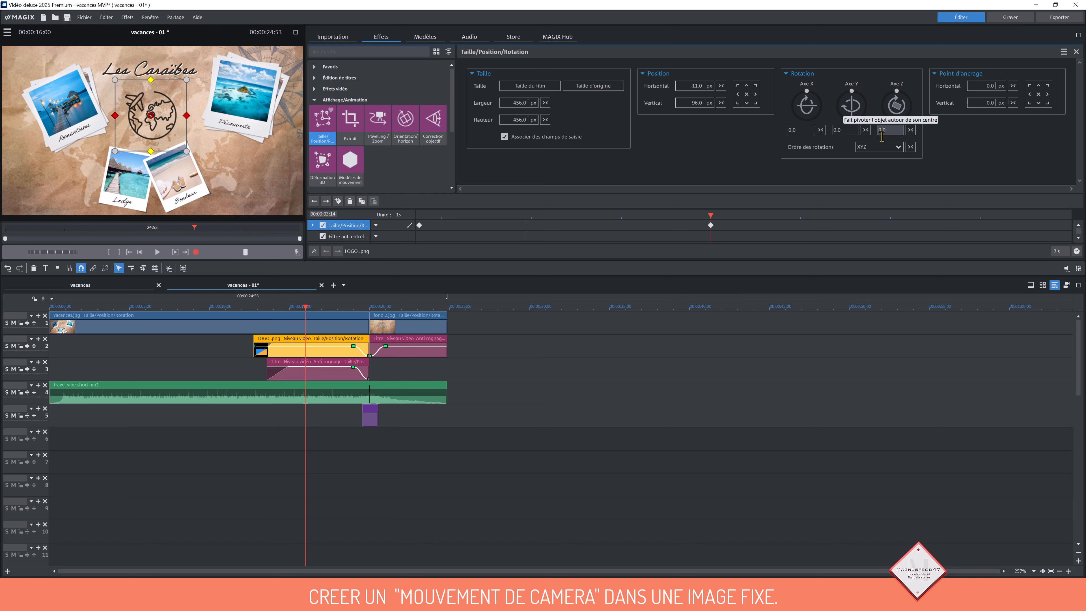
pyautogui.moveTo(313, 303); pyautogui.dragTo(254, 316)
pyautogui.click(410, 225)
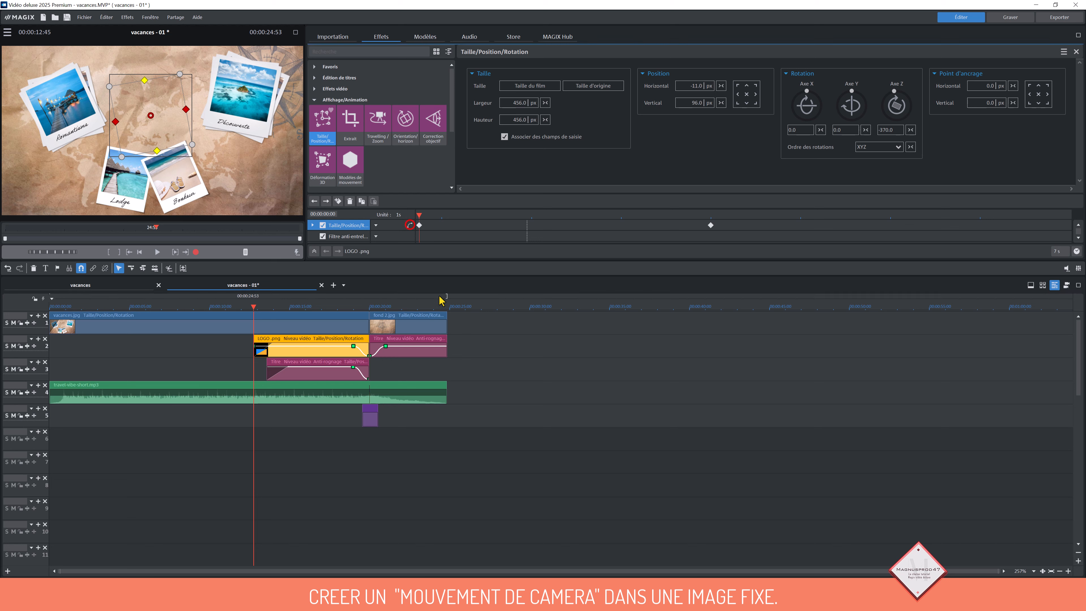